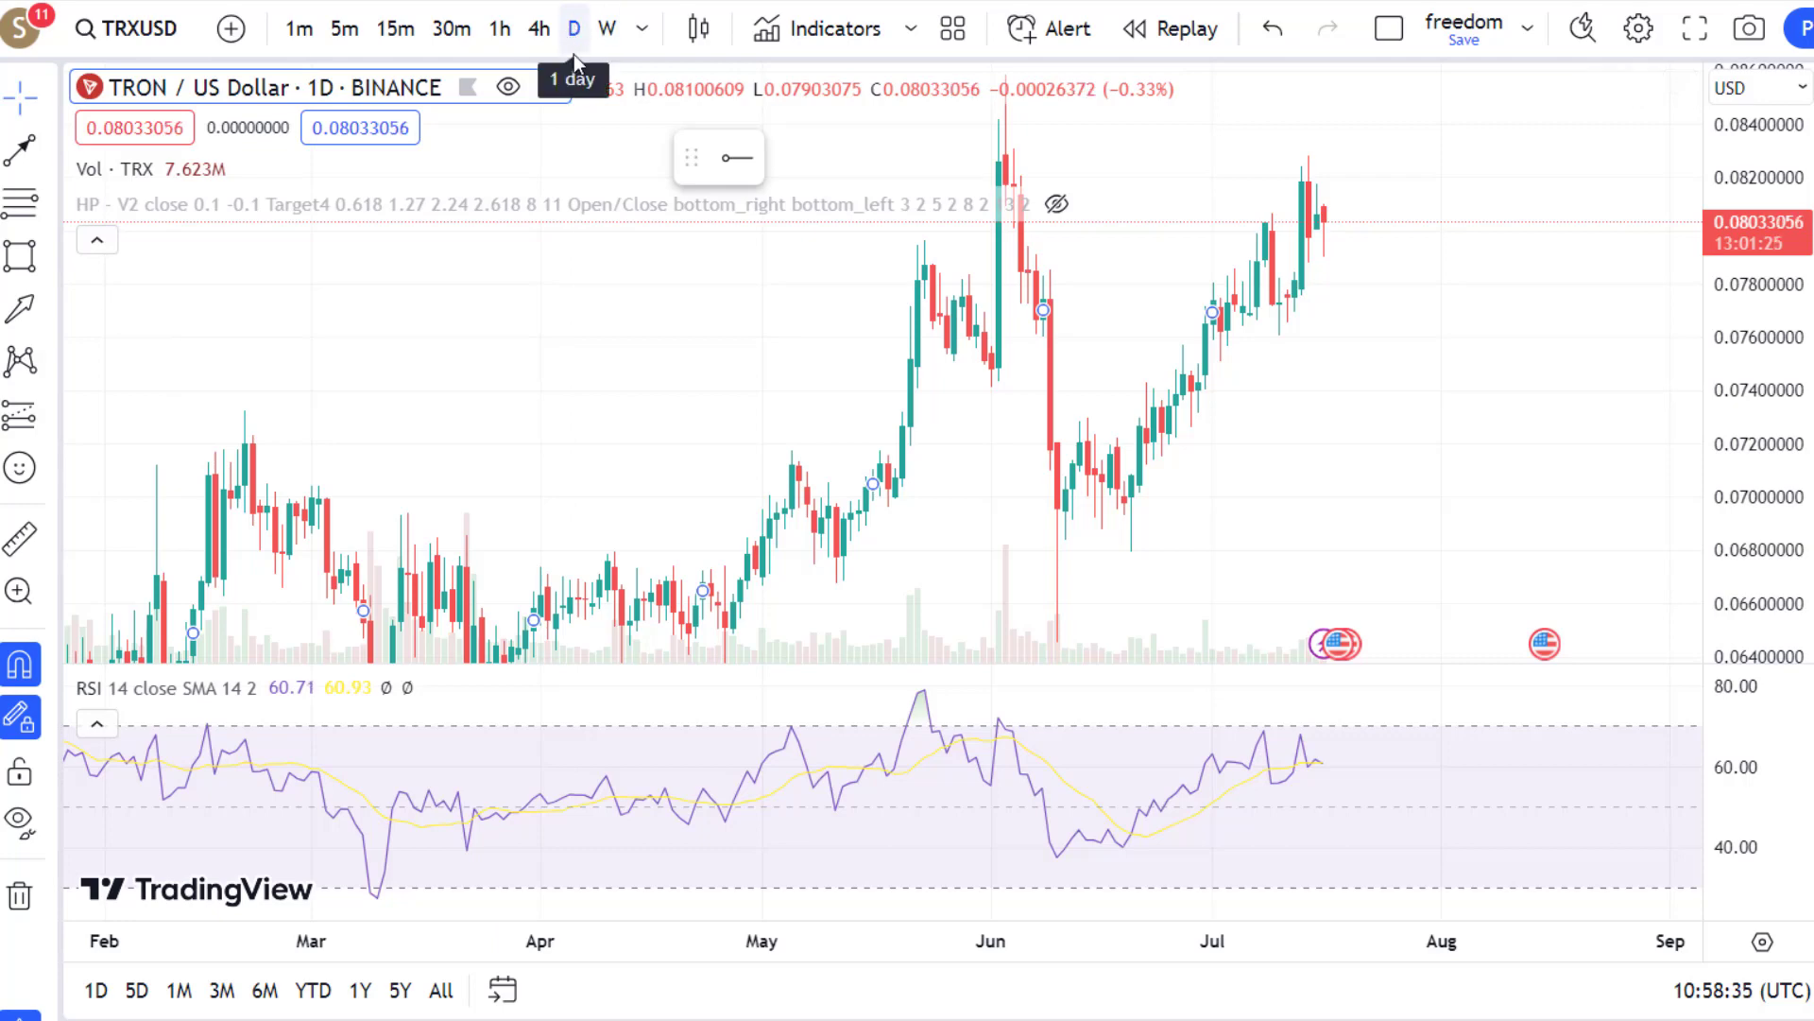
# Step: Draw a green trend line joining the two rising July price highs
pyautogui.click(52, 156)
pyautogui.click(142, 149)
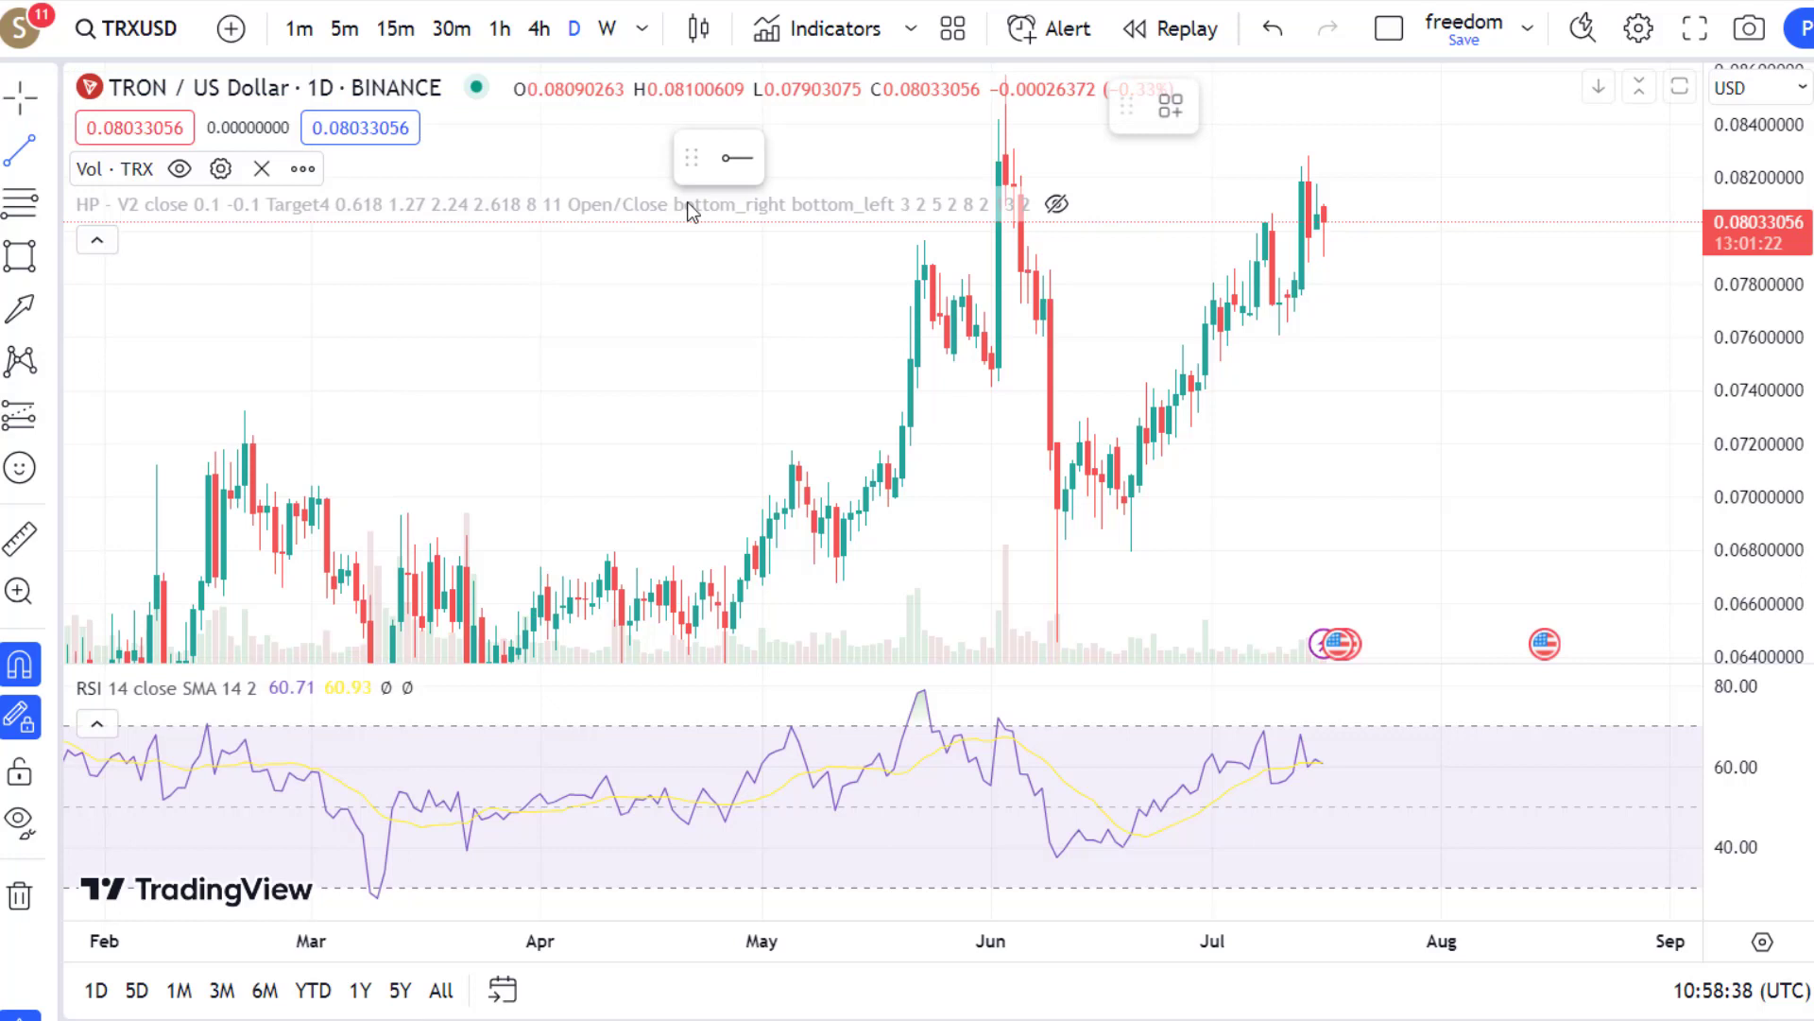
pyautogui.click(1256, 219)
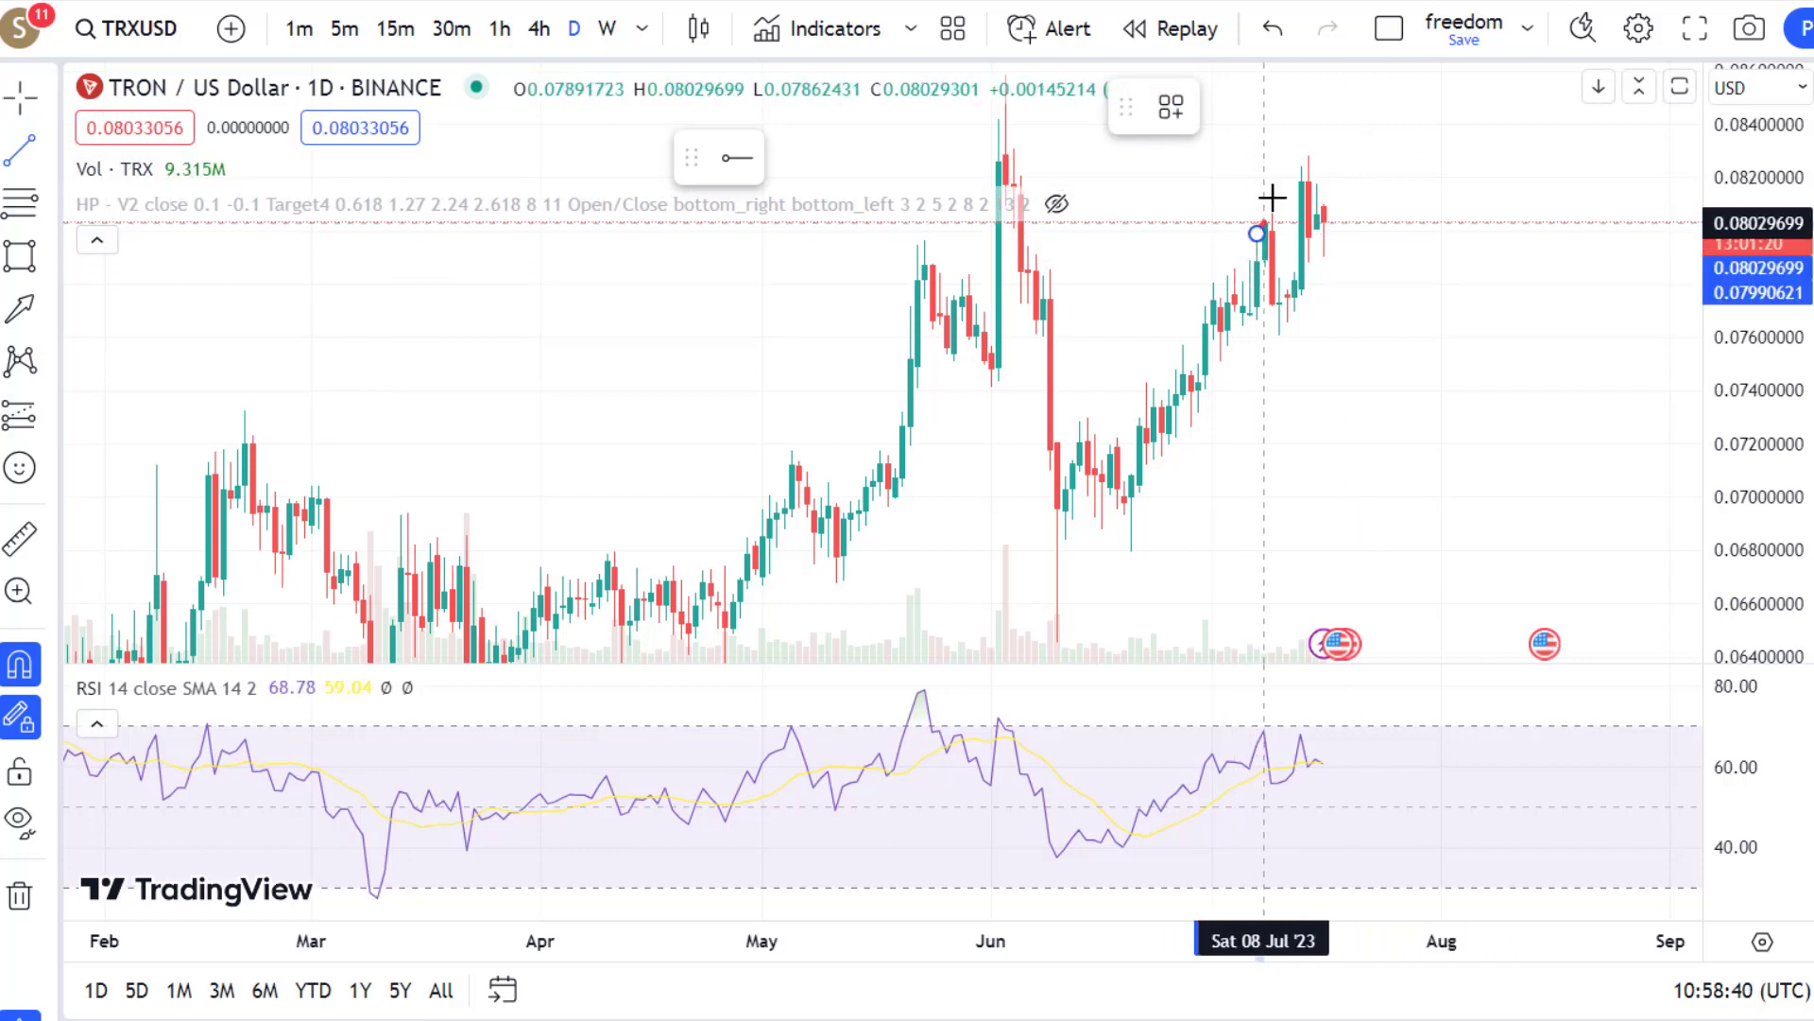
pyautogui.click(1309, 156)
pyautogui.click(1225, 109)
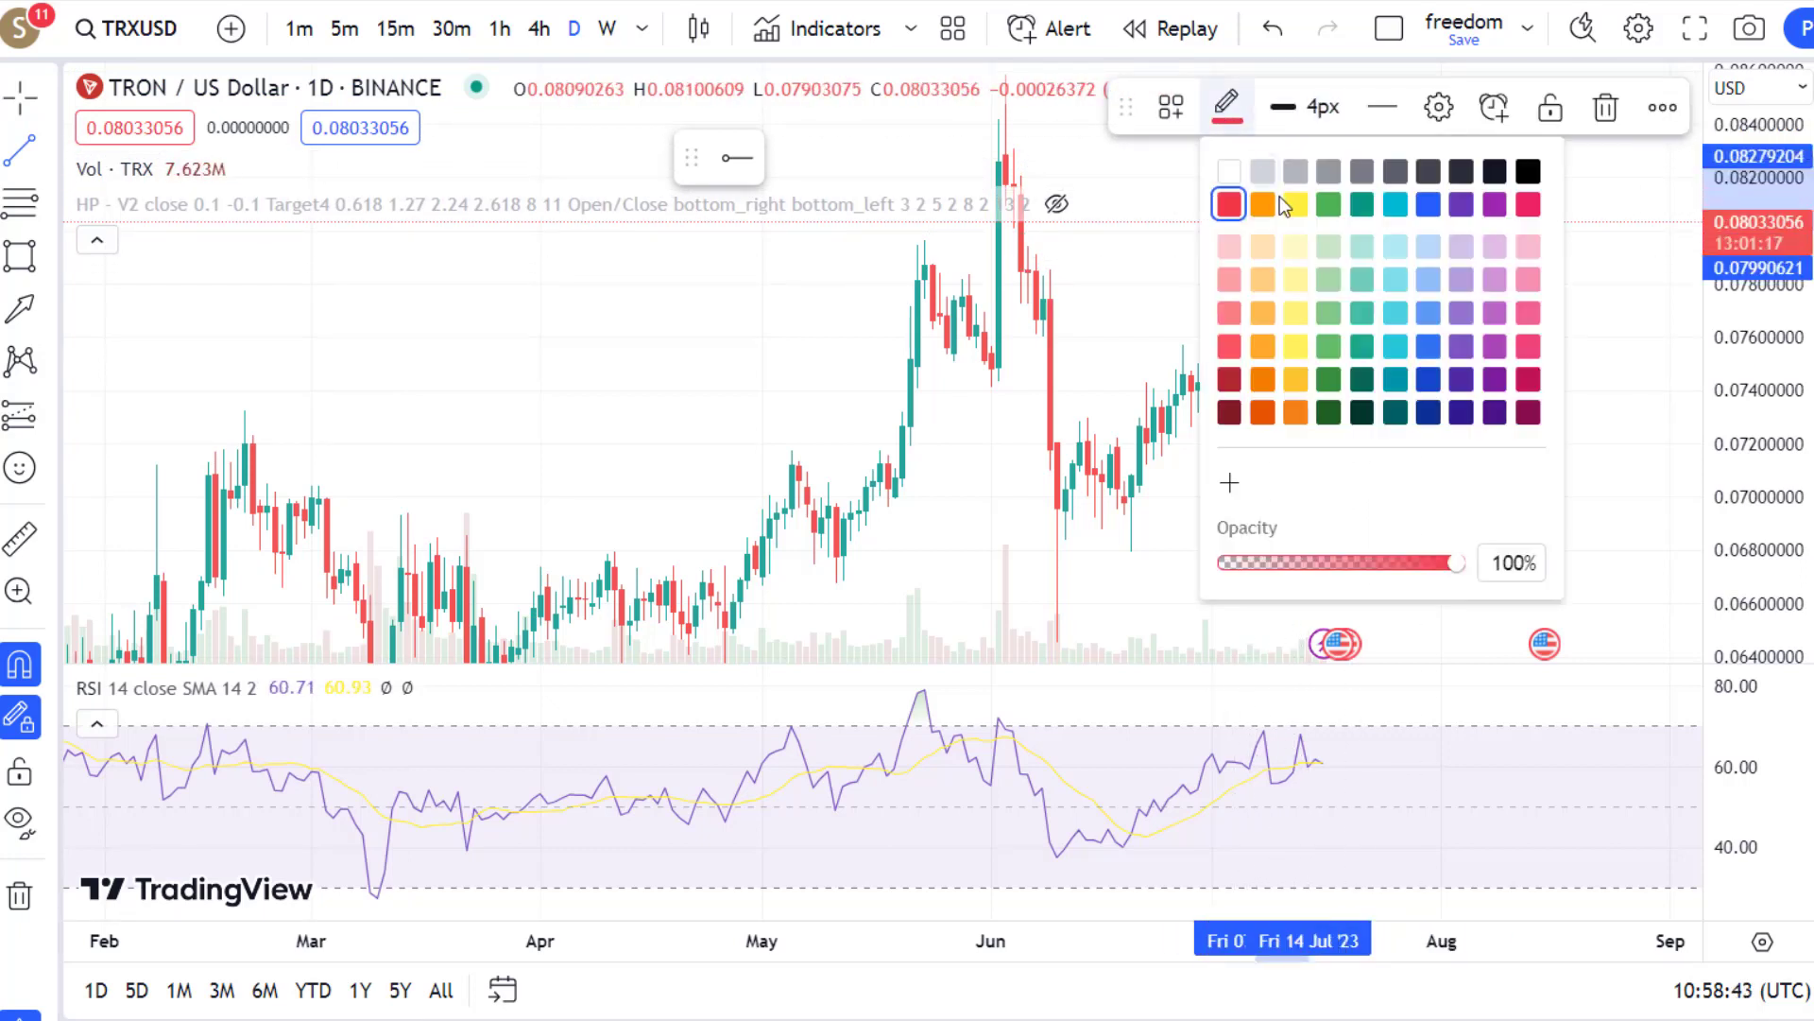
pyautogui.click(1323, 202)
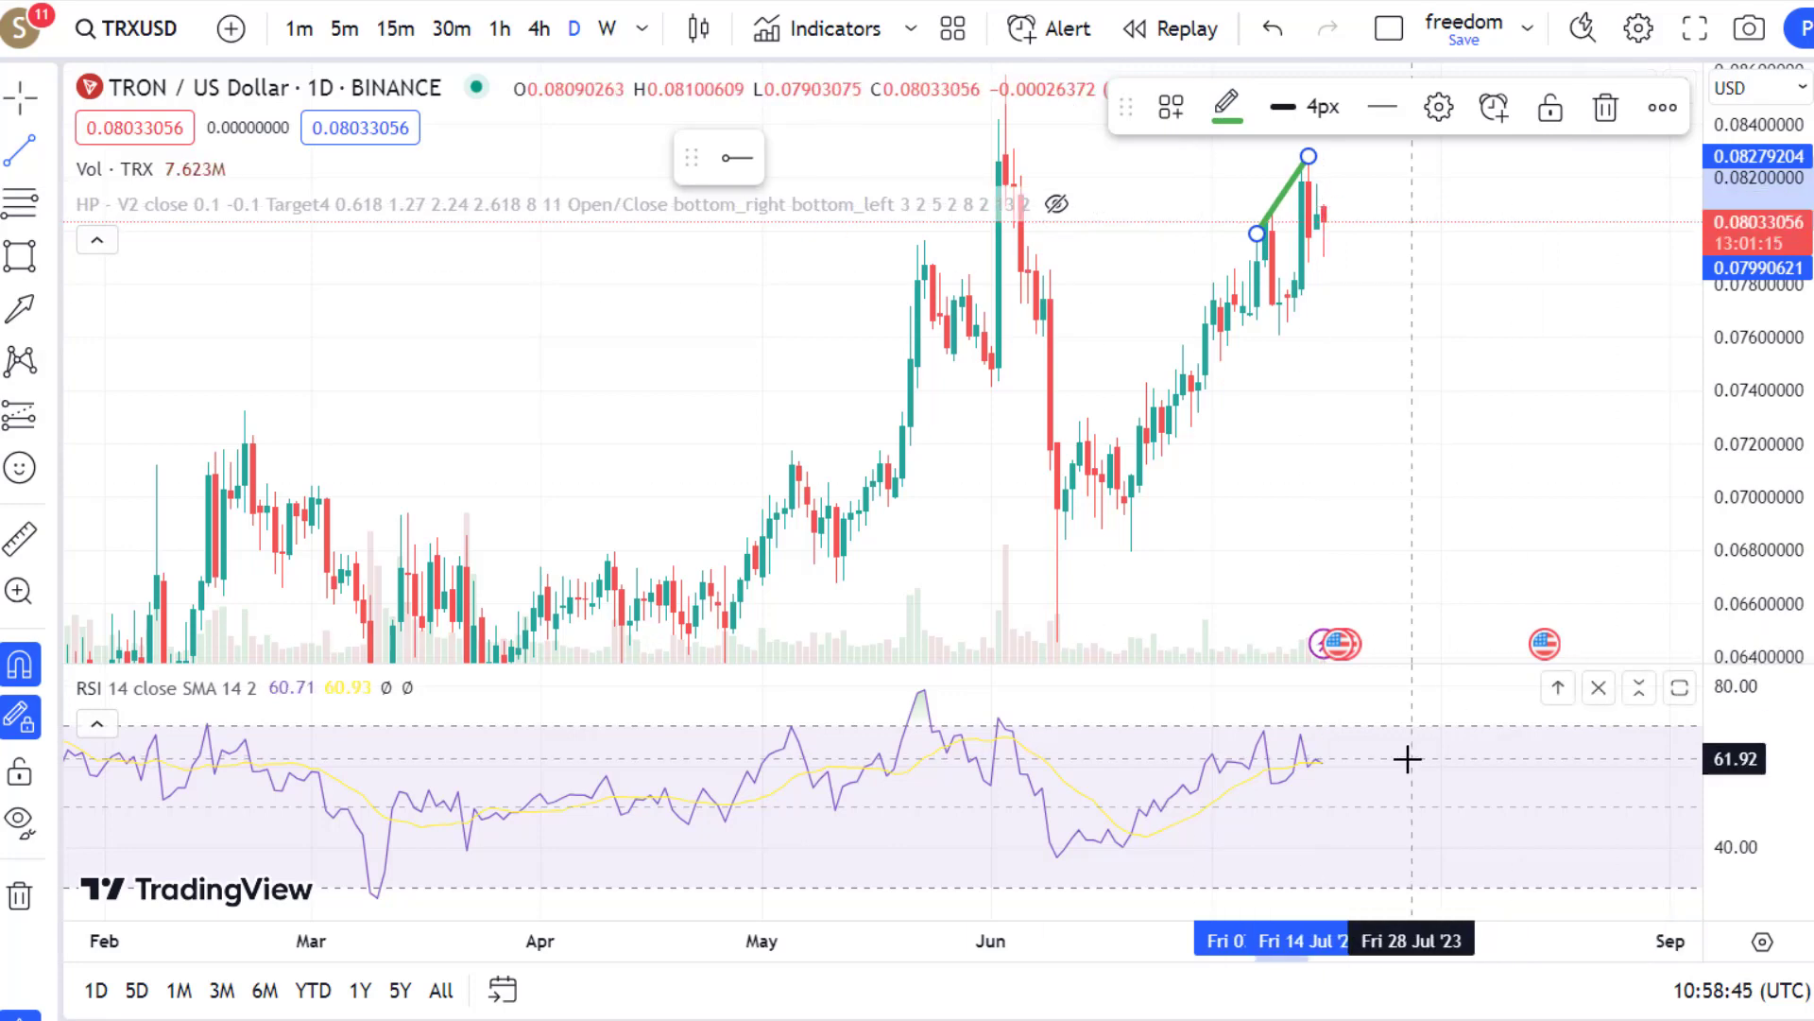
# Step: Draw a red trend line across the falling RSI peaks below
pyautogui.click(1250, 724)
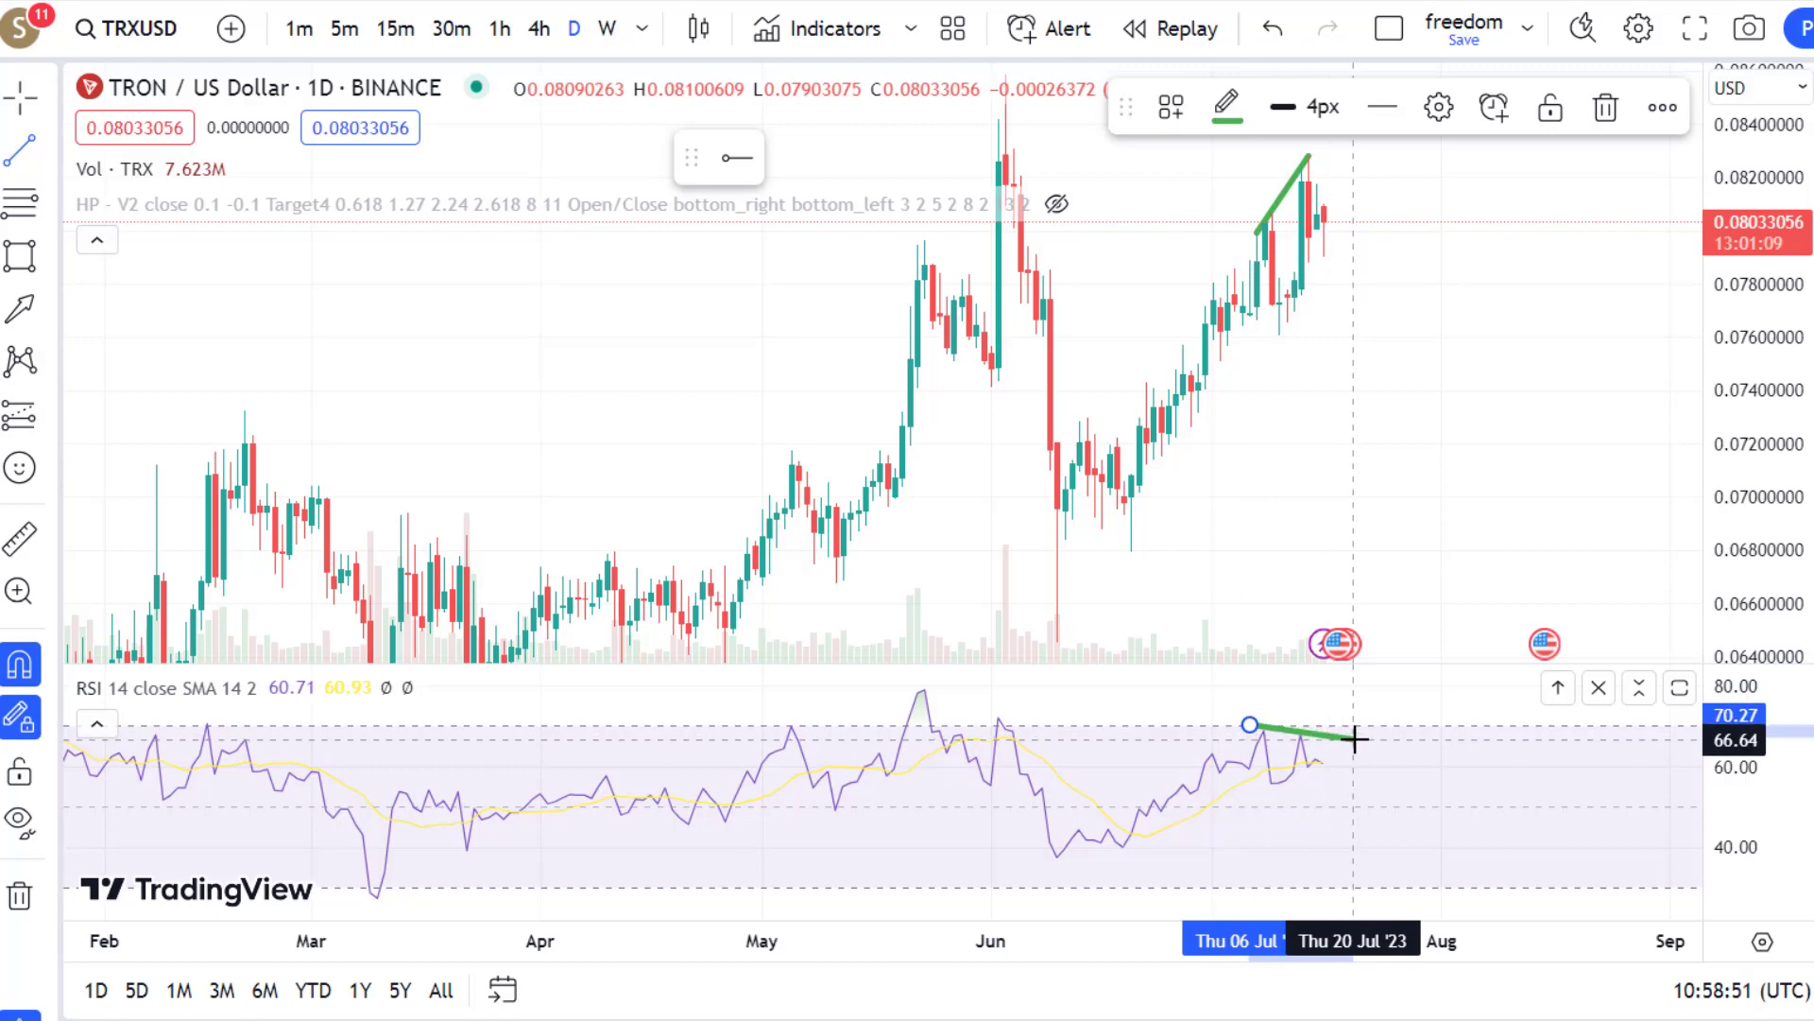
pyautogui.click(1353, 739)
pyautogui.click(1225, 119)
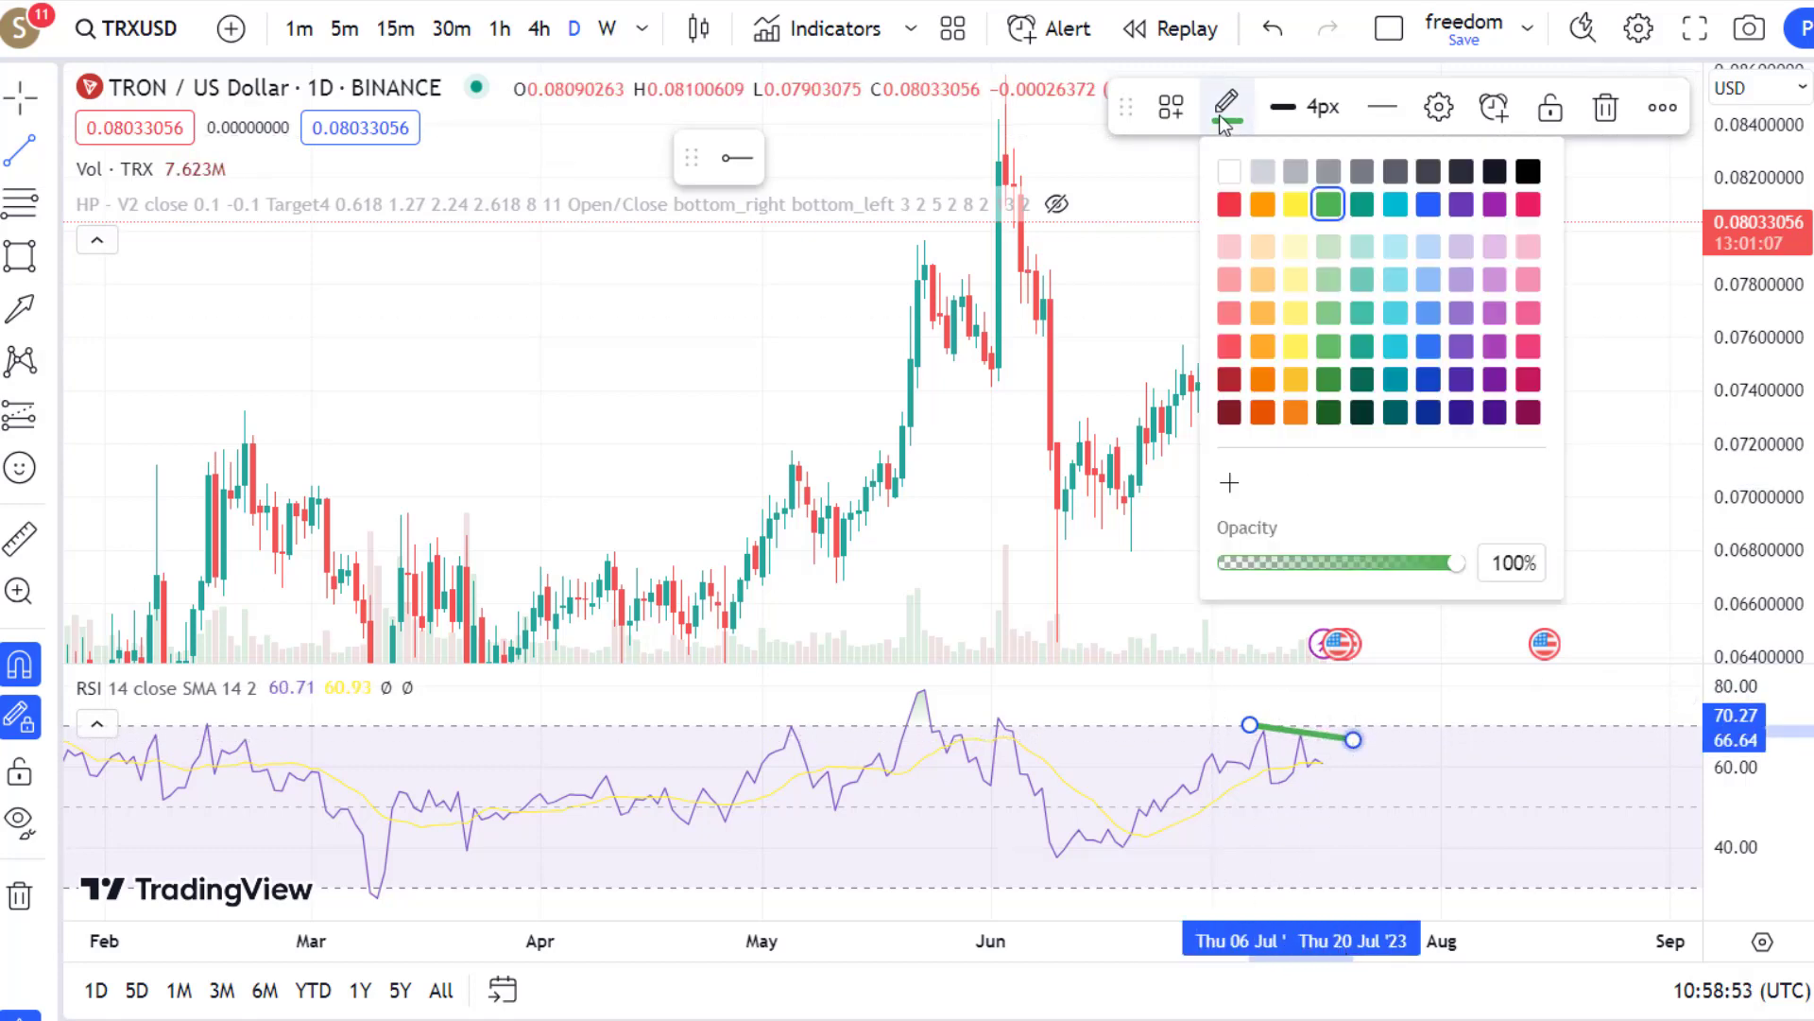
pyautogui.click(1231, 206)
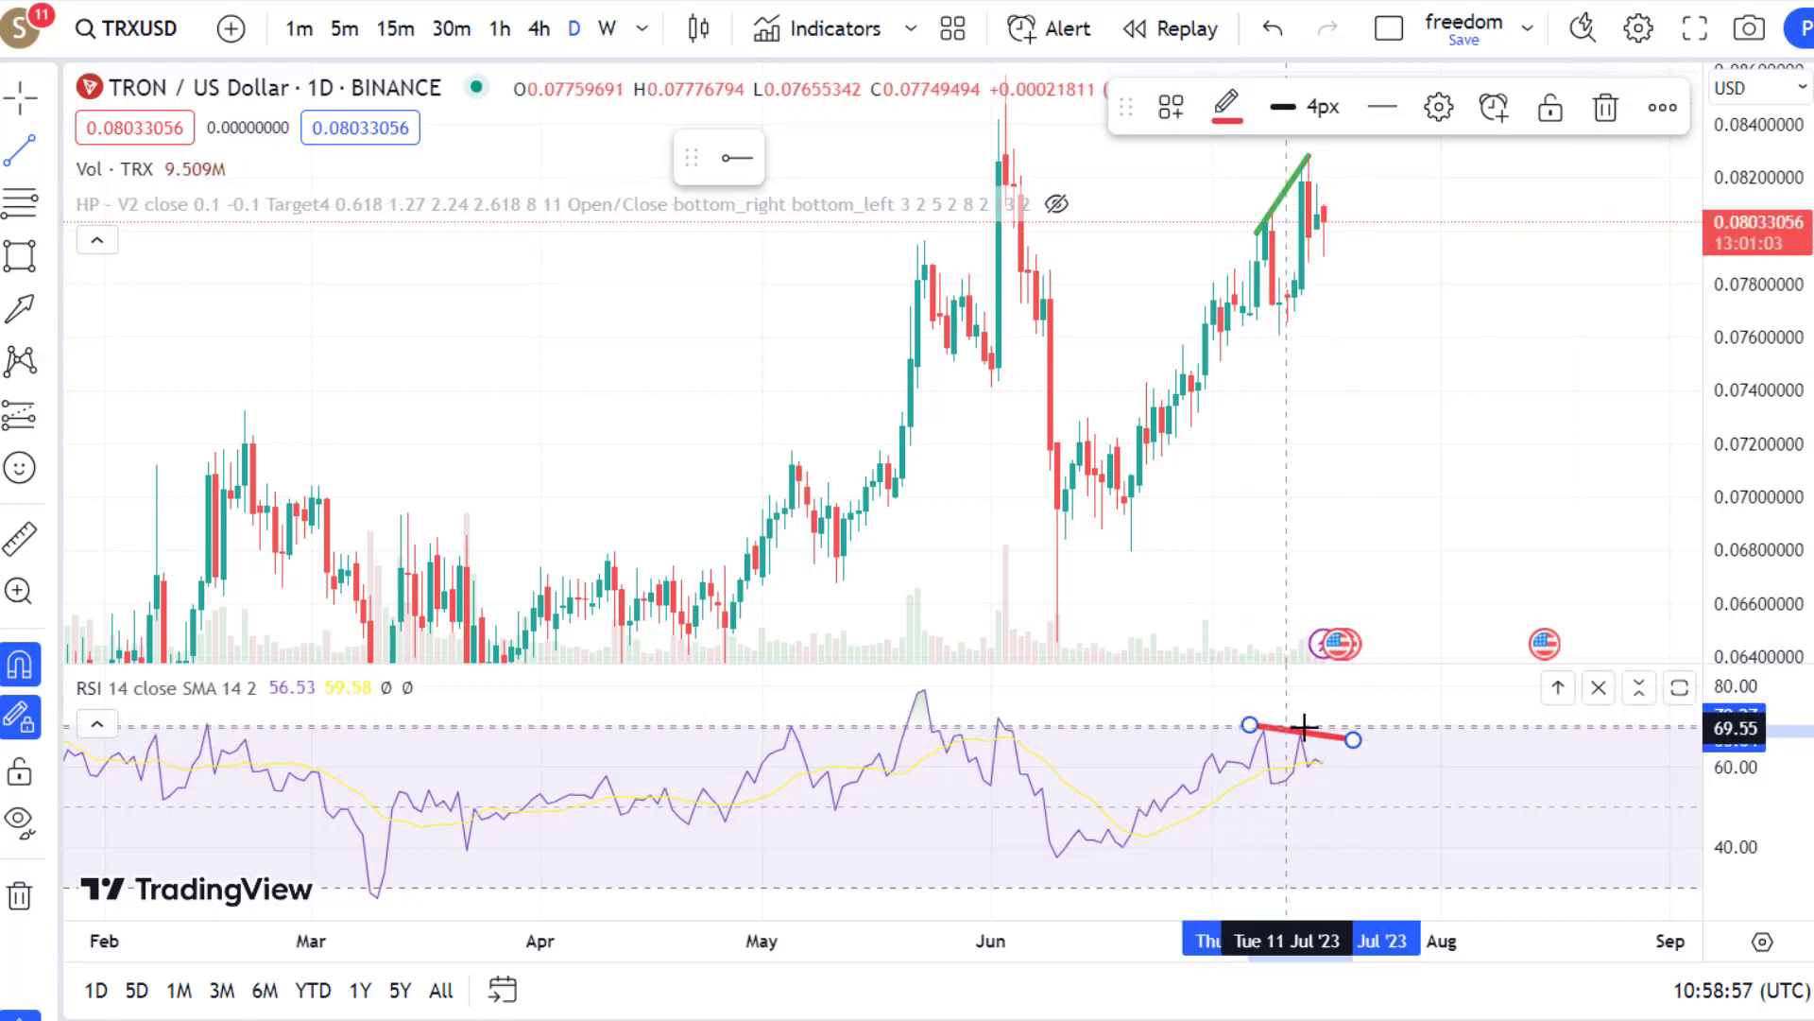
# Step: Draw an arrow from just right of the July high down toward 0.0686 around 10 Aug
pyautogui.click(52, 157)
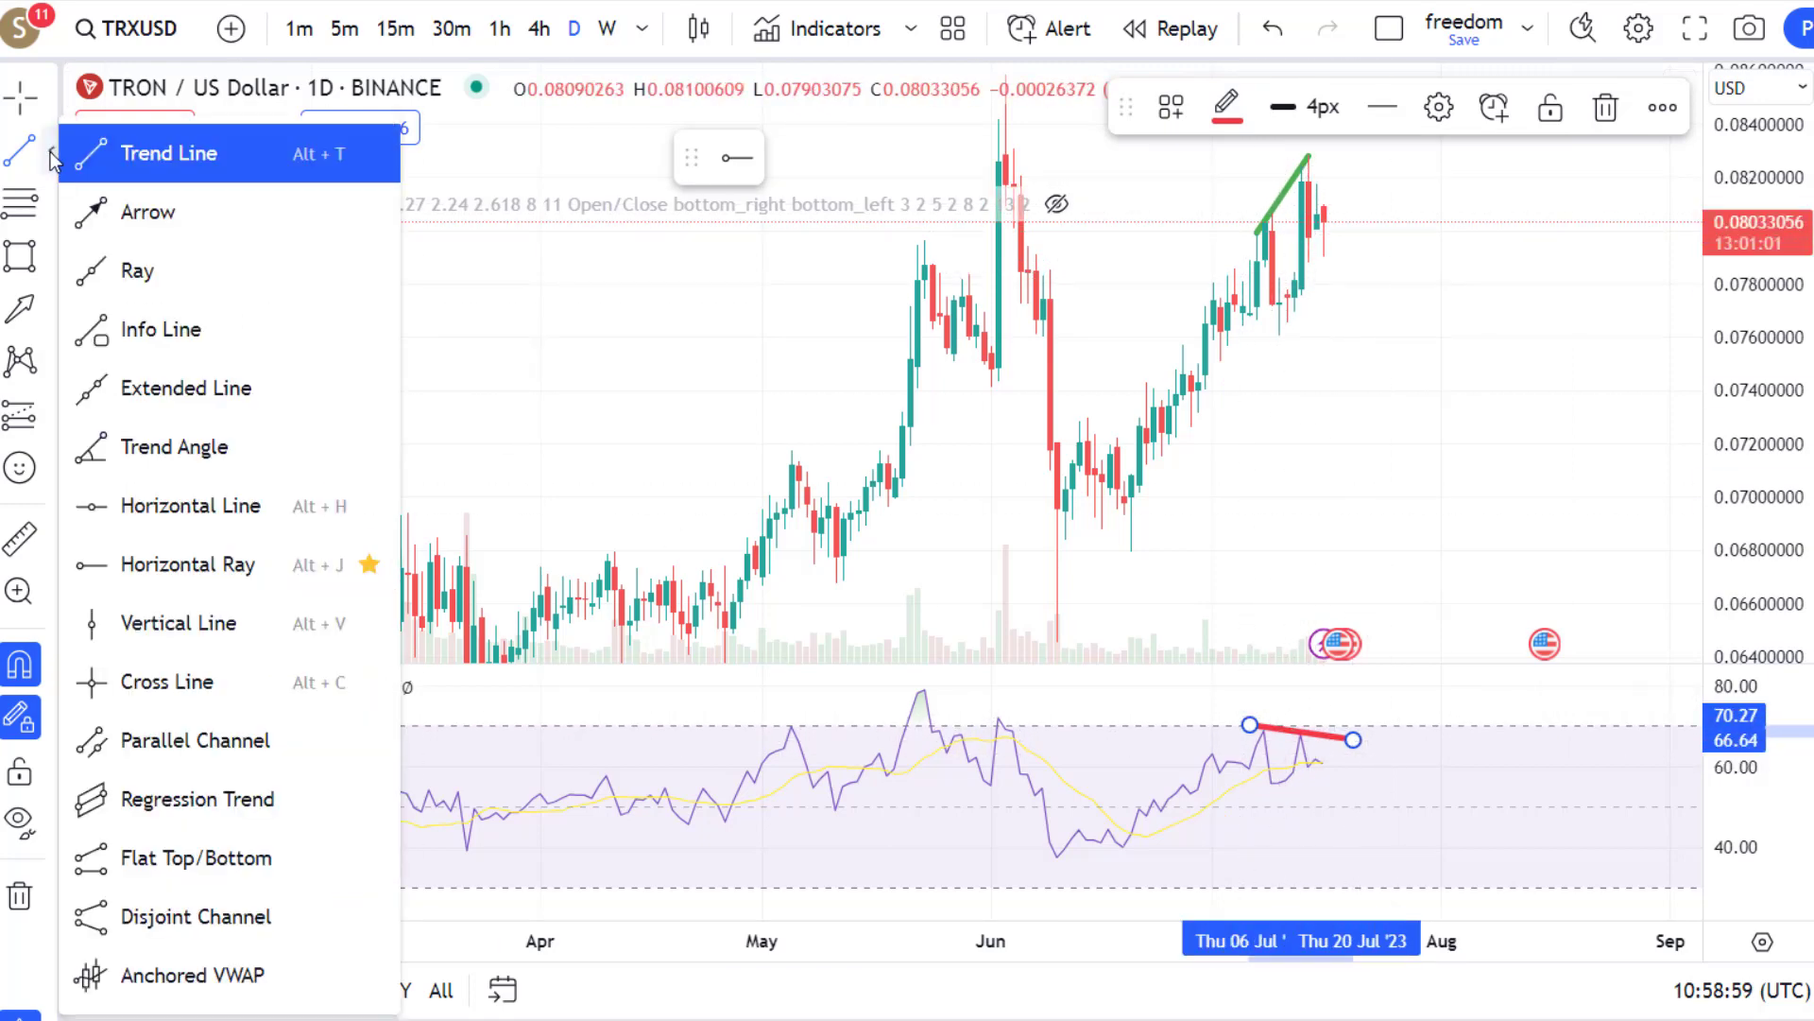
pyautogui.click(123, 150)
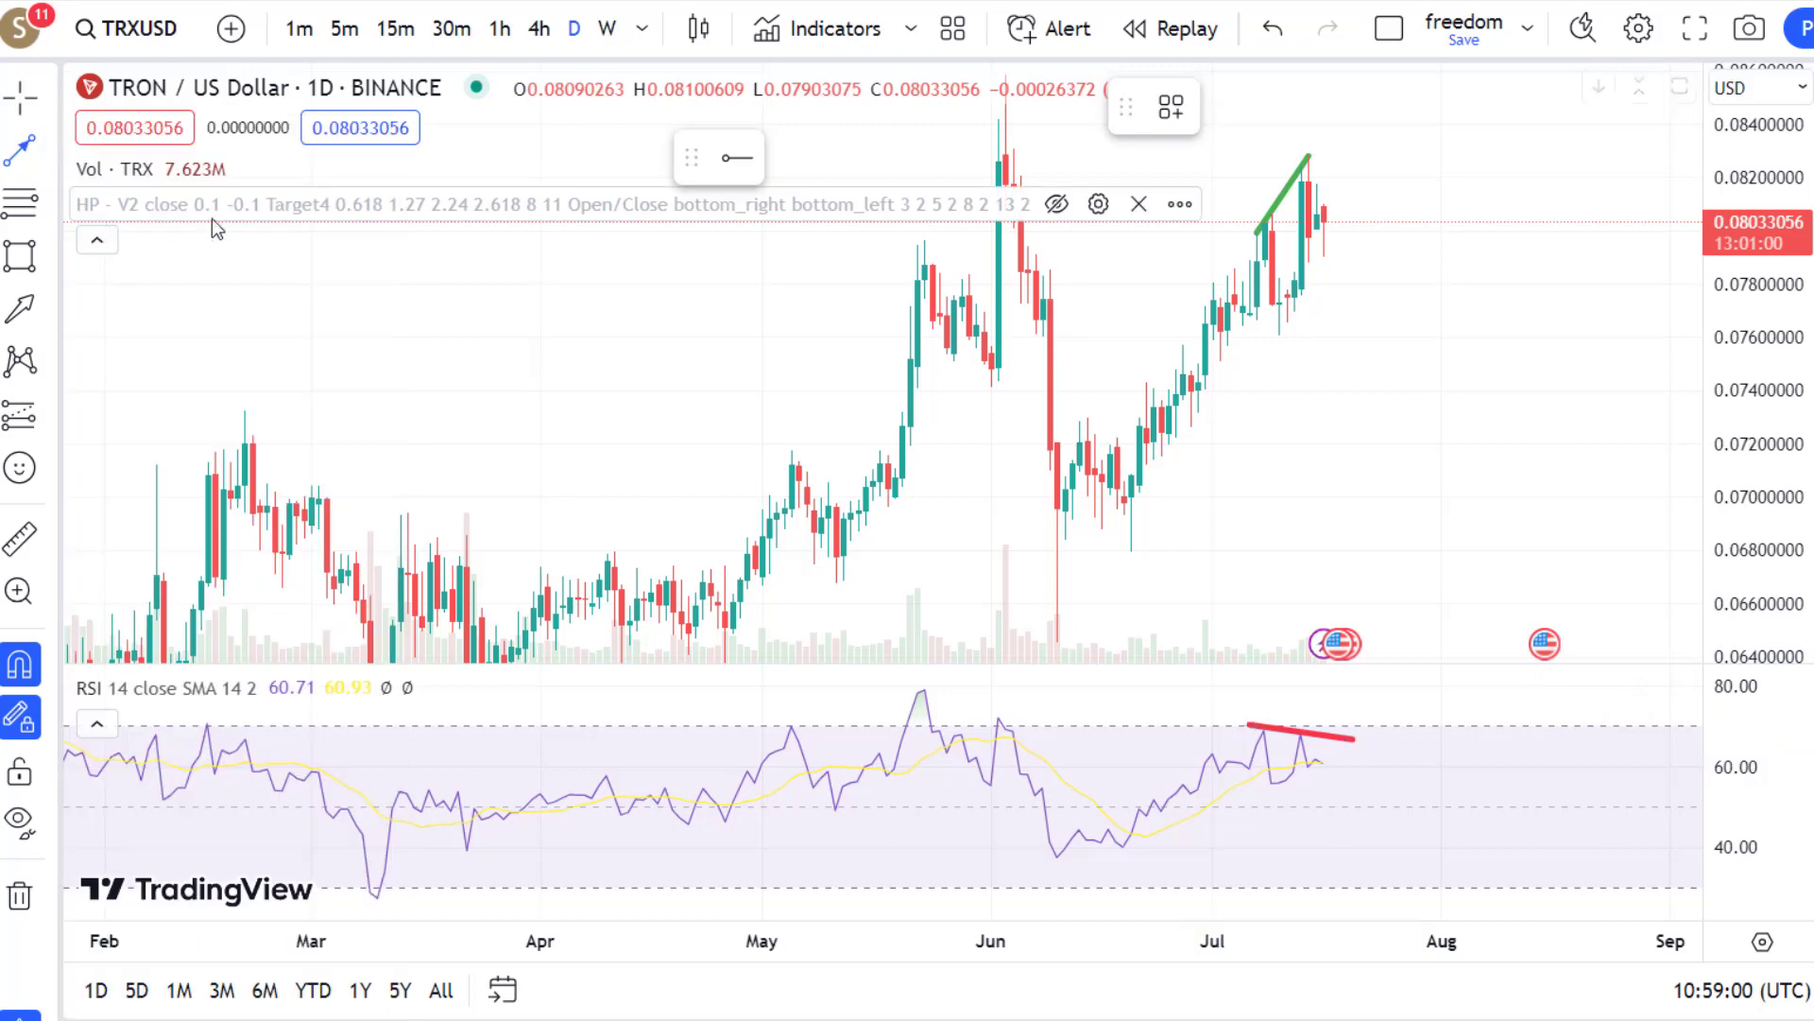
pyautogui.click(1353, 187)
pyautogui.click(1510, 533)
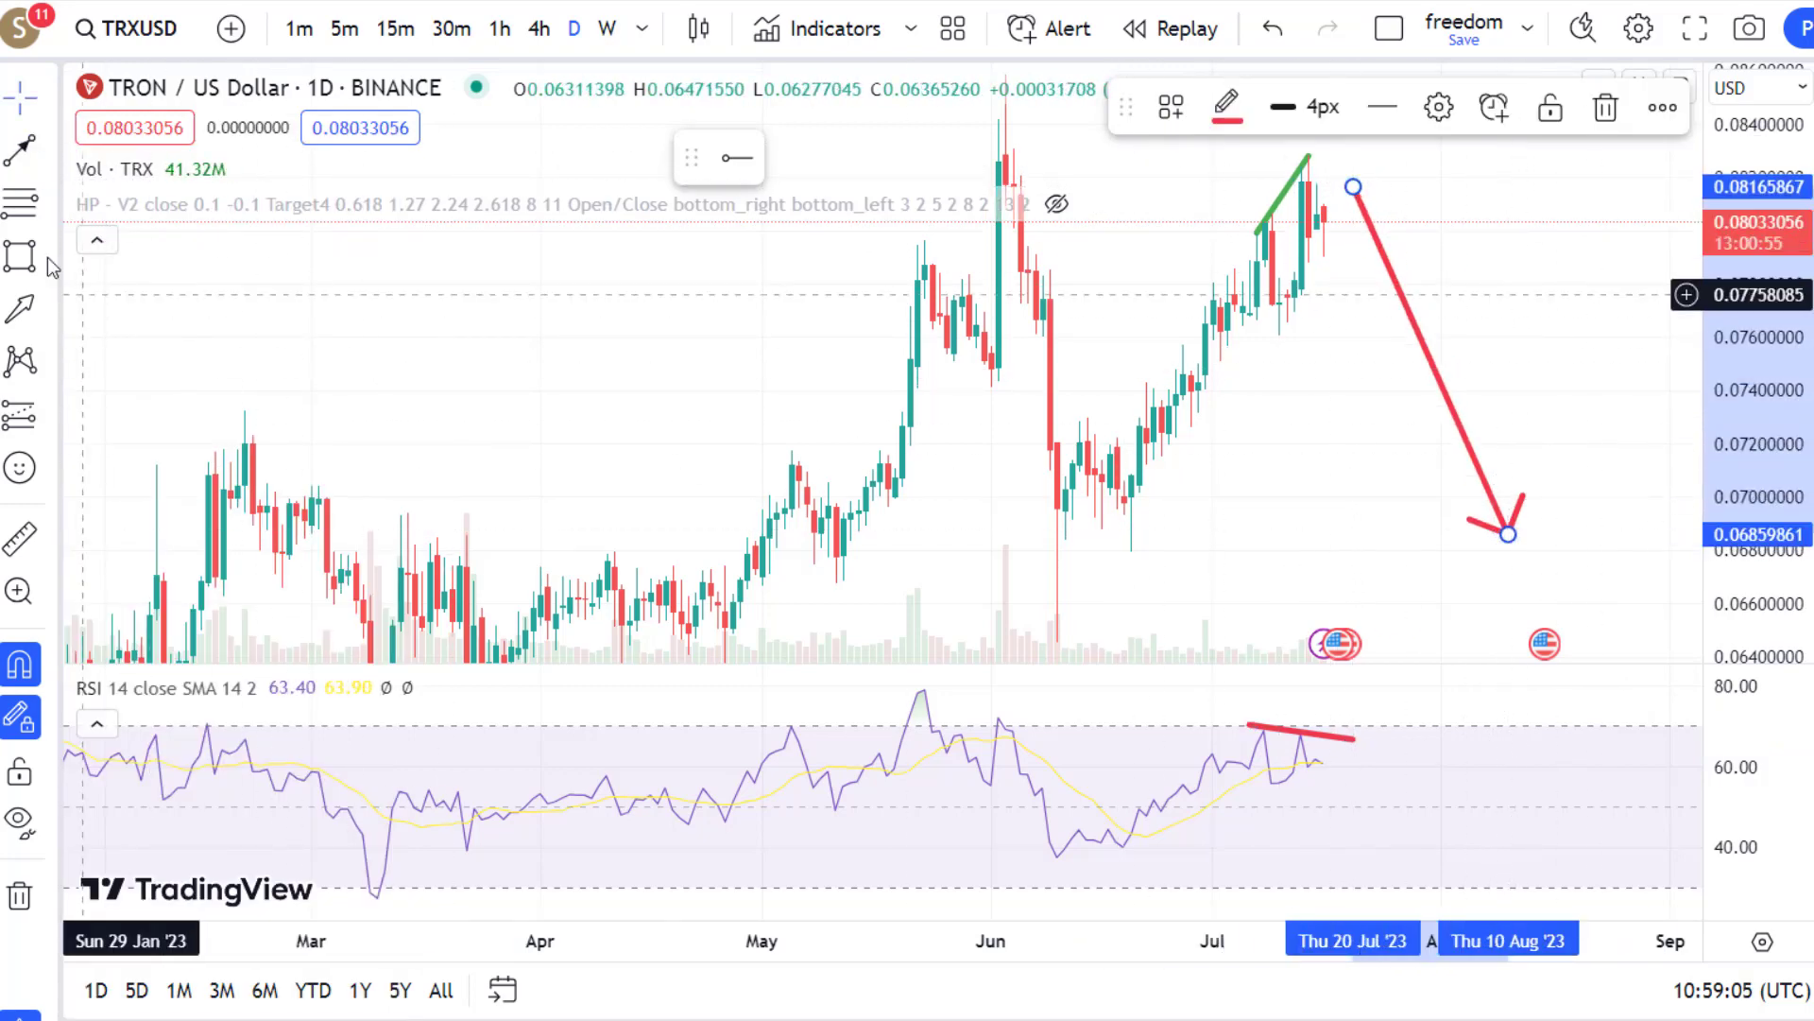
pyautogui.click(21, 202)
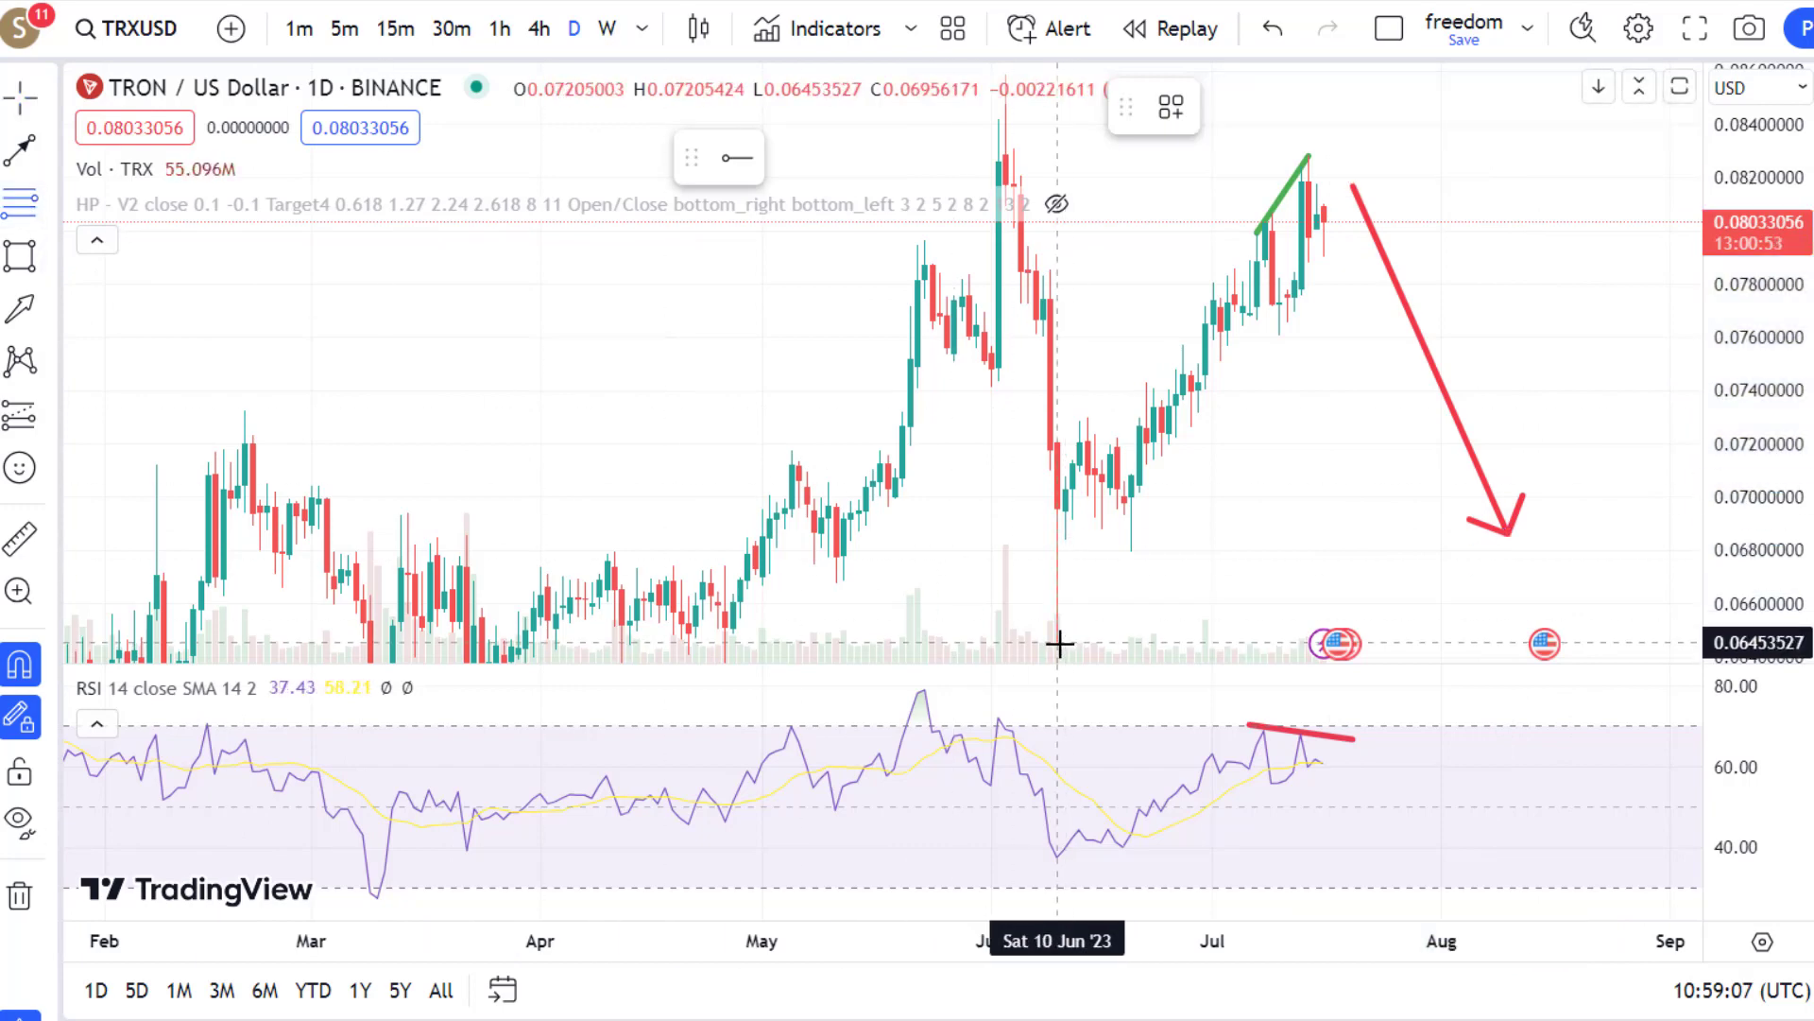
# Step: Draw a Fibonacci retracement from the 10 June low up to the 0.08281589 high
pyautogui.click(1057, 642)
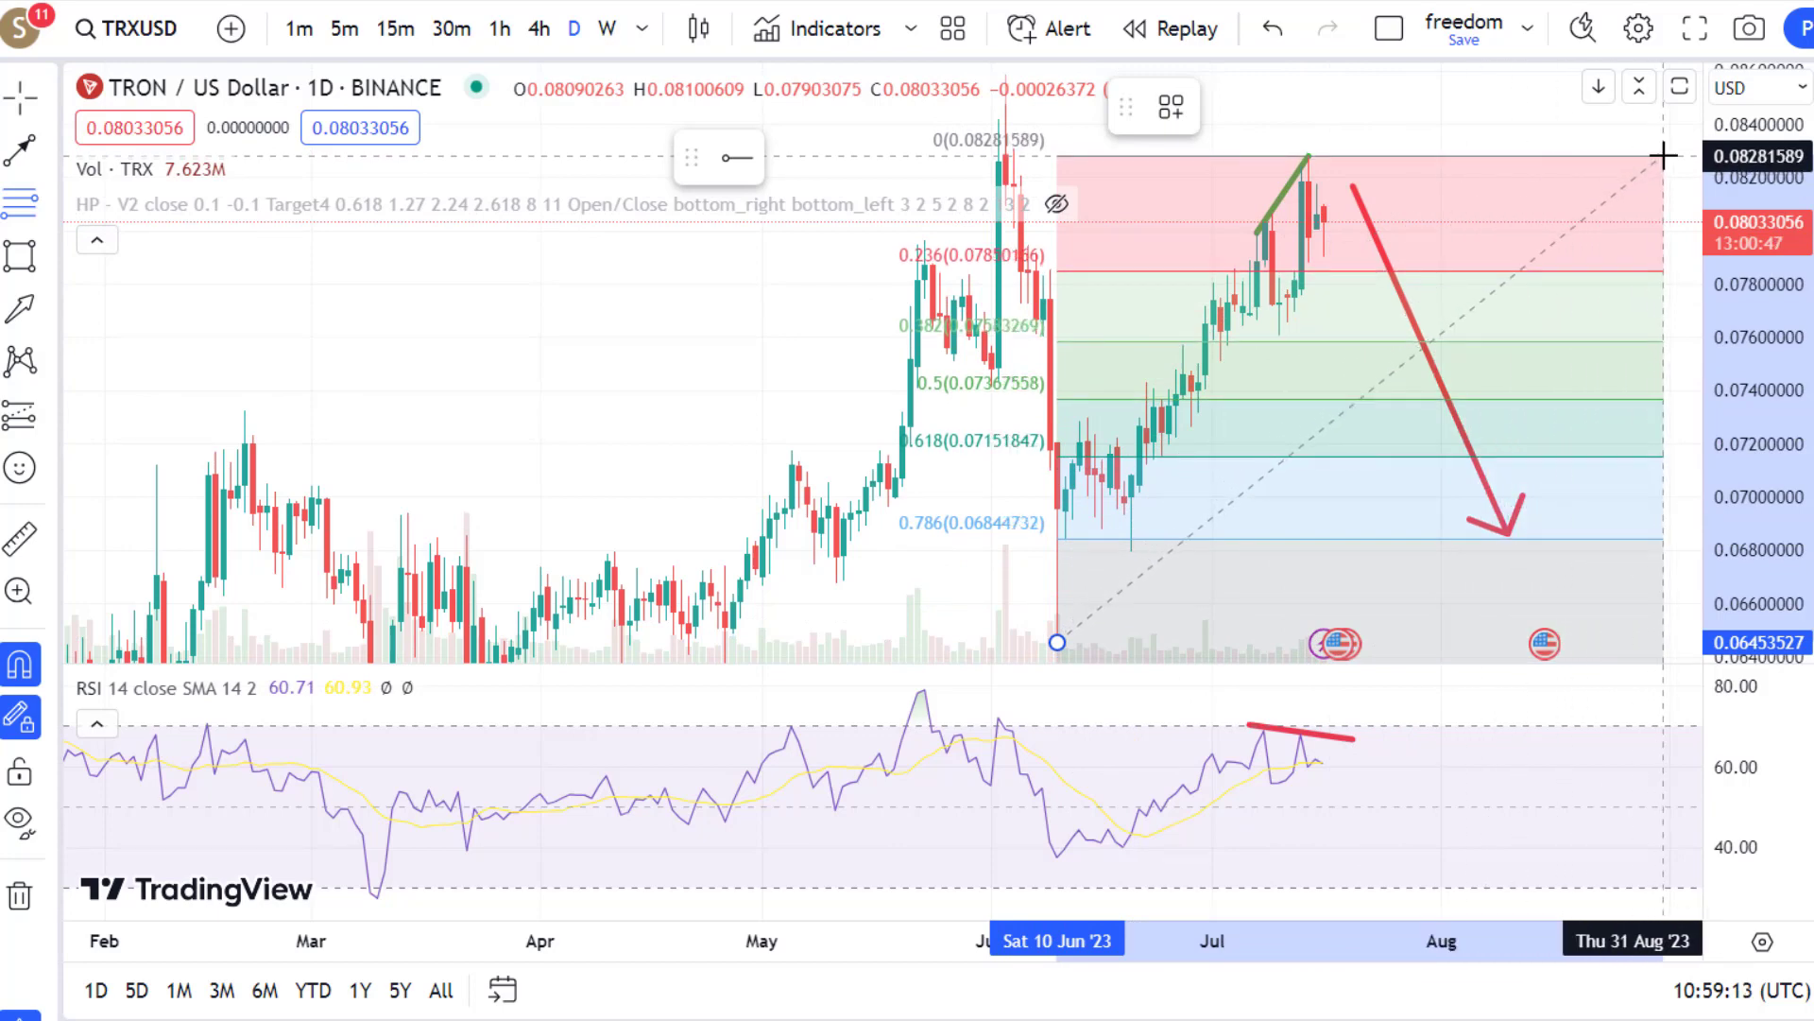
pyautogui.click(1663, 155)
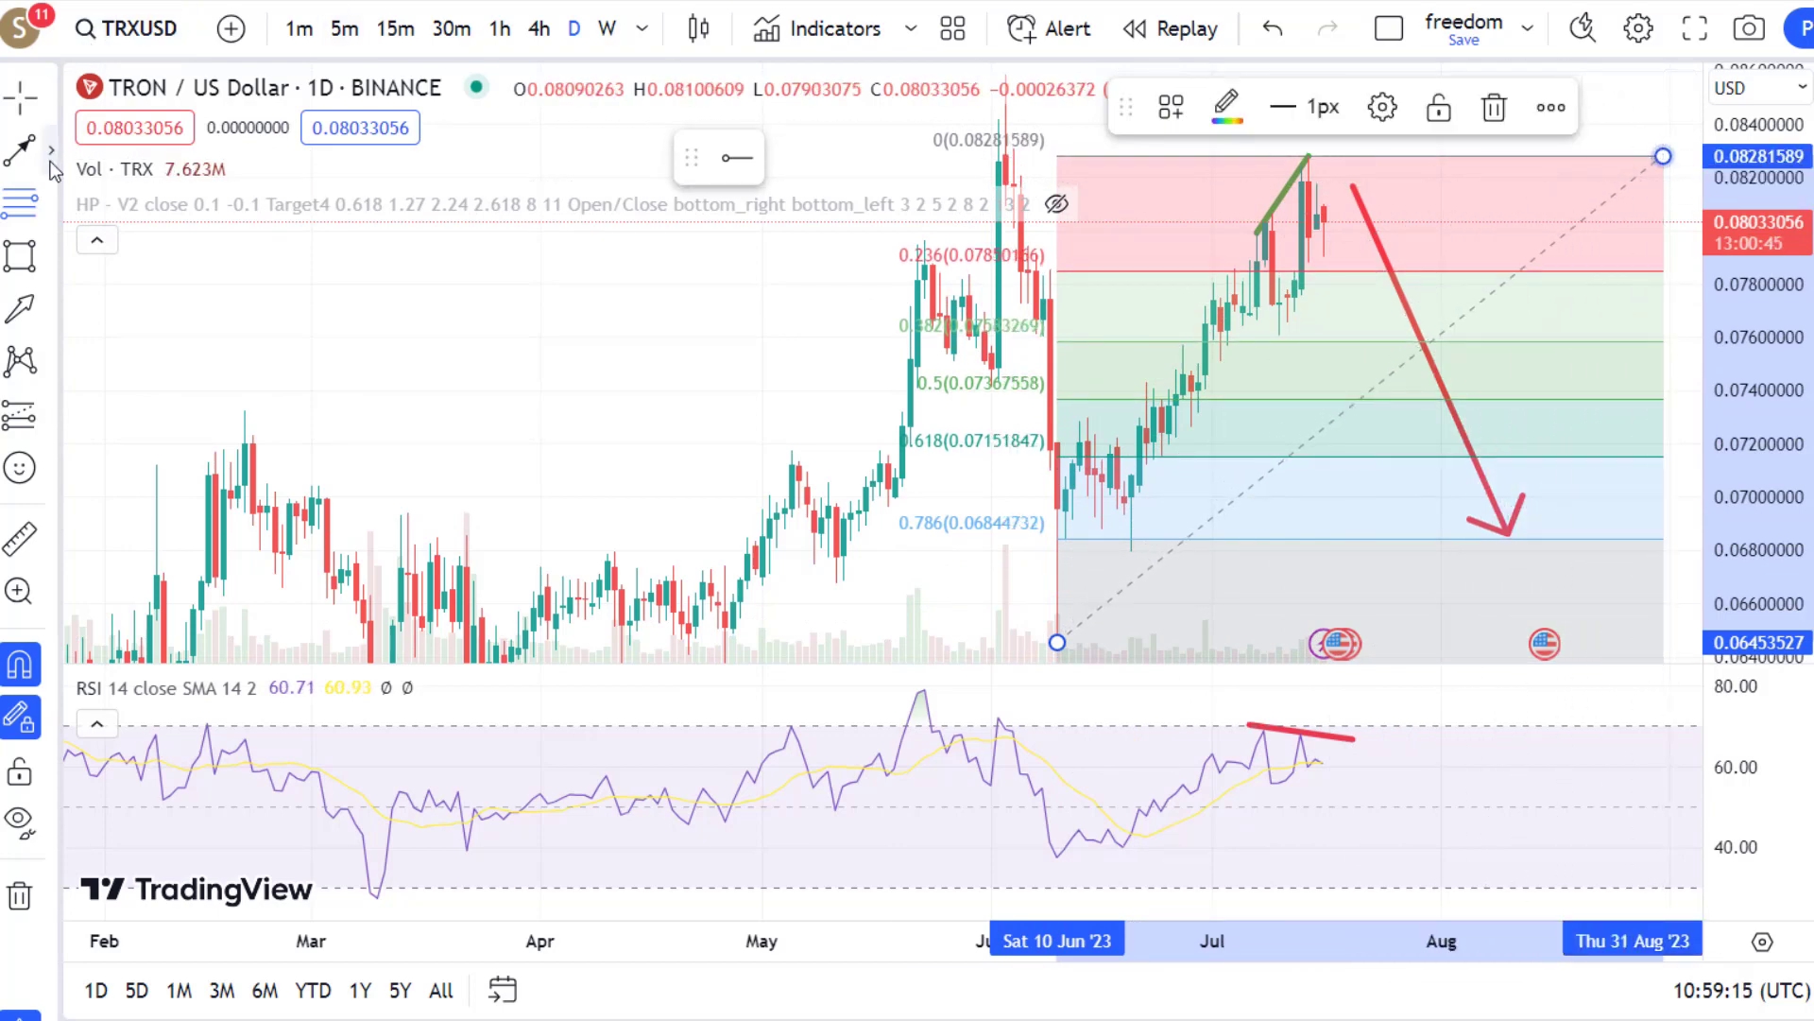
pyautogui.click(51, 153)
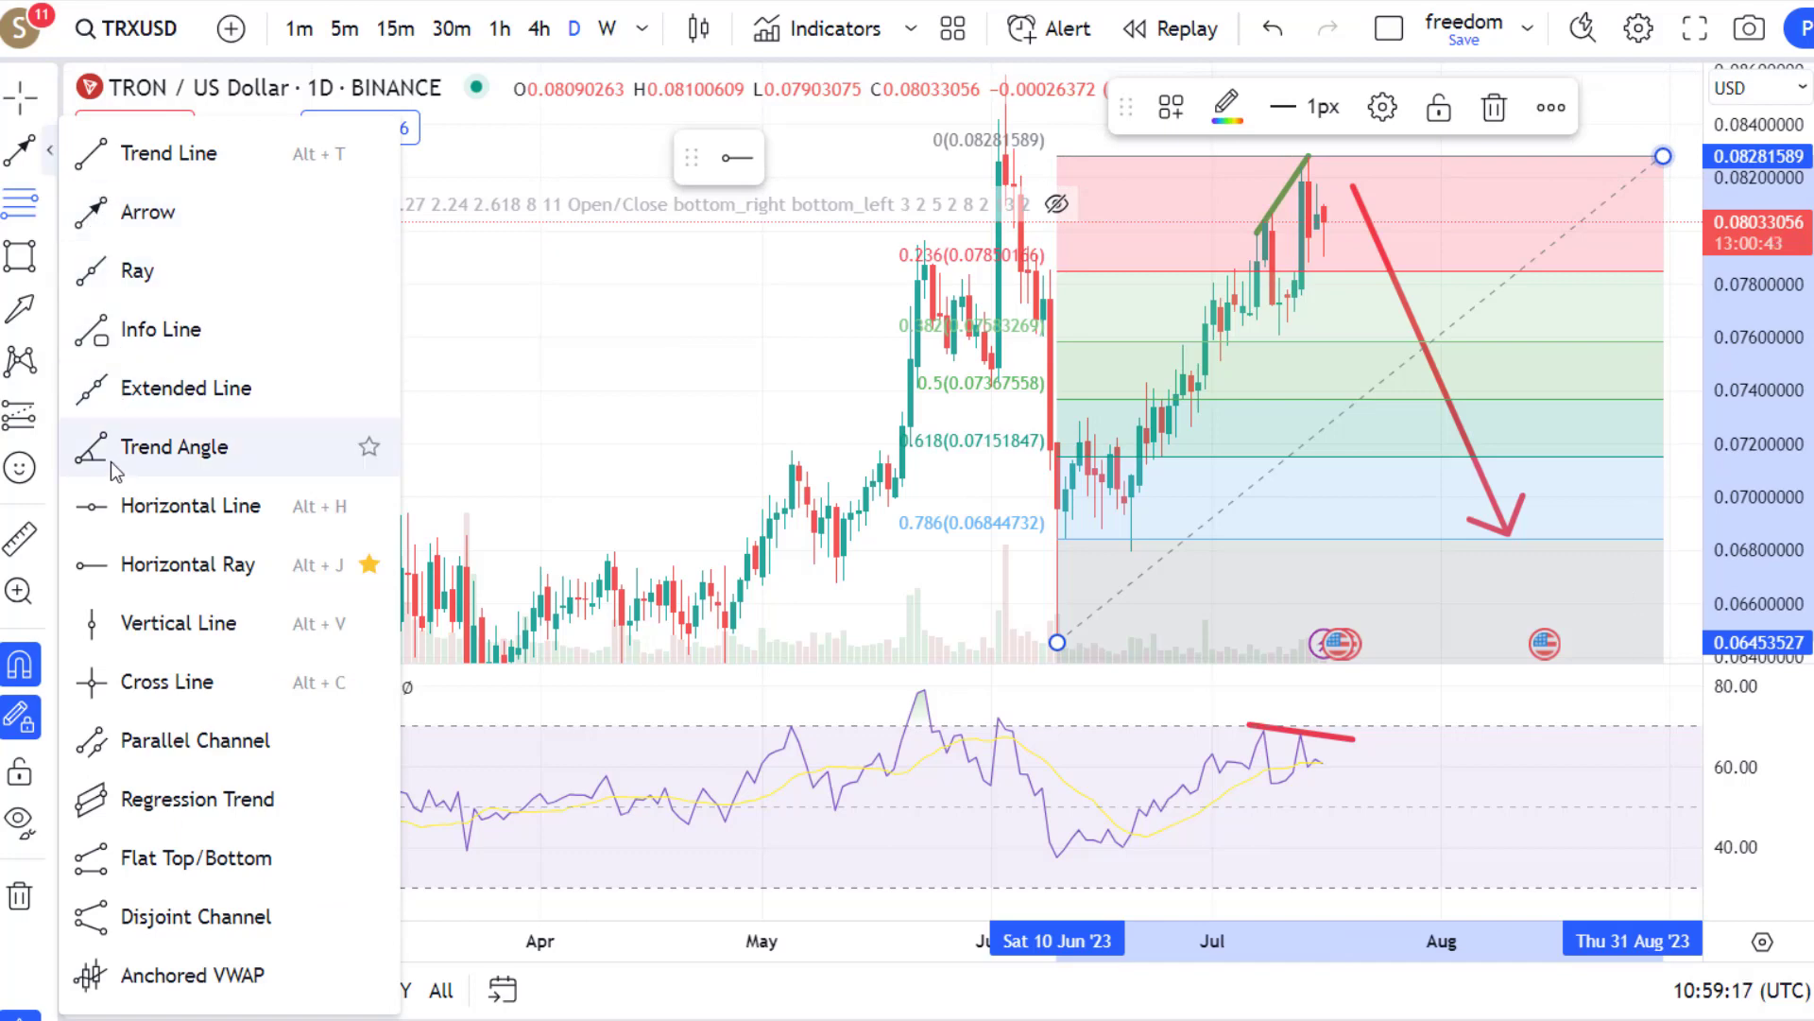
pyautogui.click(126, 510)
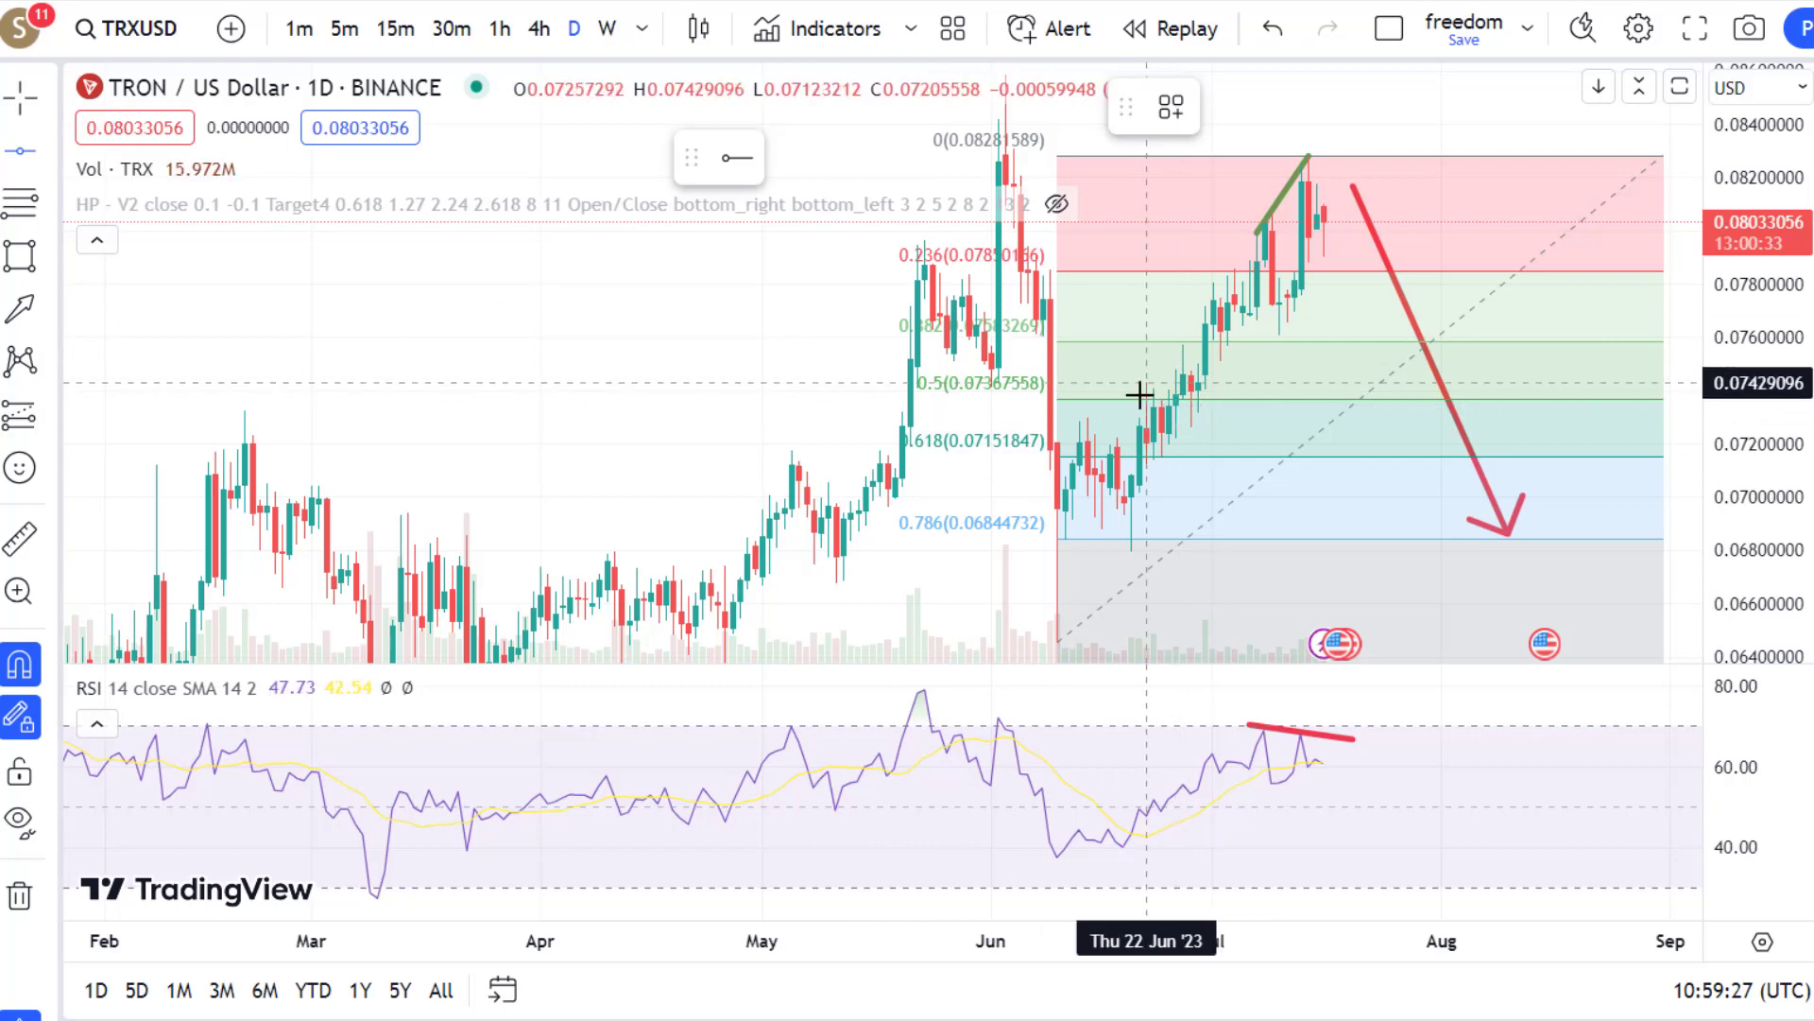
# Step: Place horizontal lines at the Fibonacci 0.5, 0.786 and 1.618 levels (0.0737, 0.0688, 0.0538)
pyautogui.click(1259, 398)
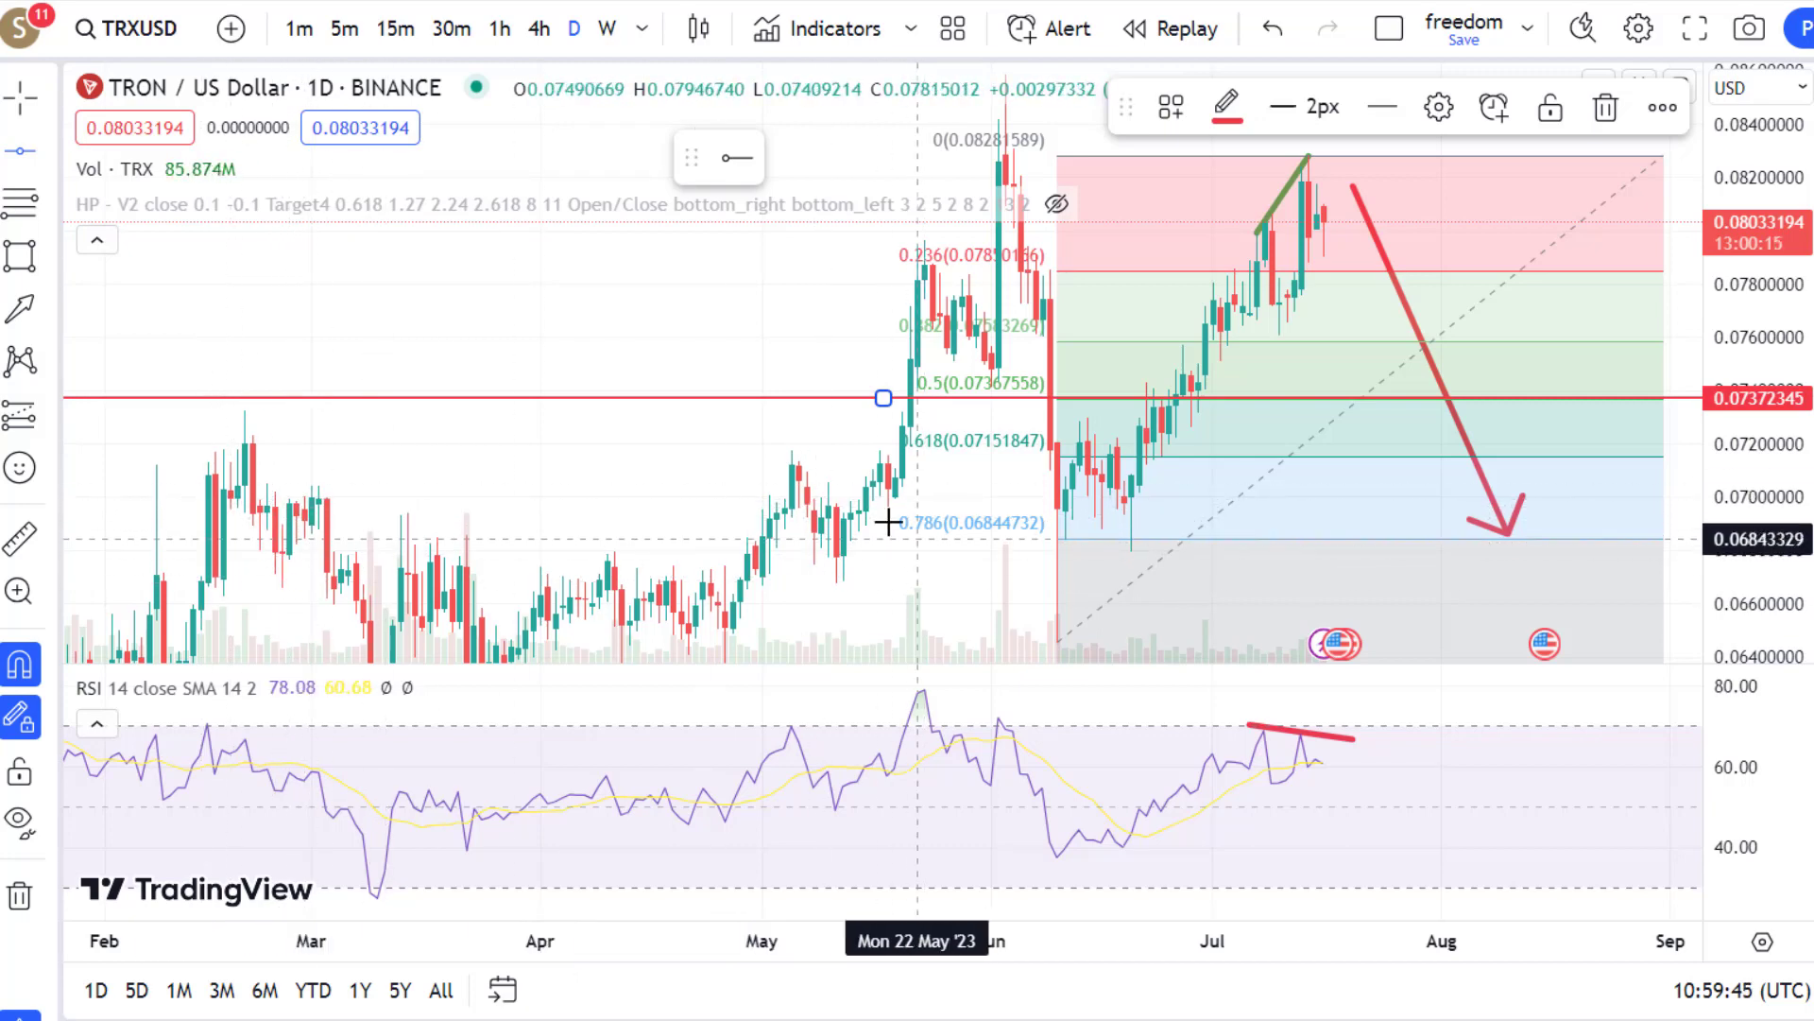
pyautogui.click(1293, 530)
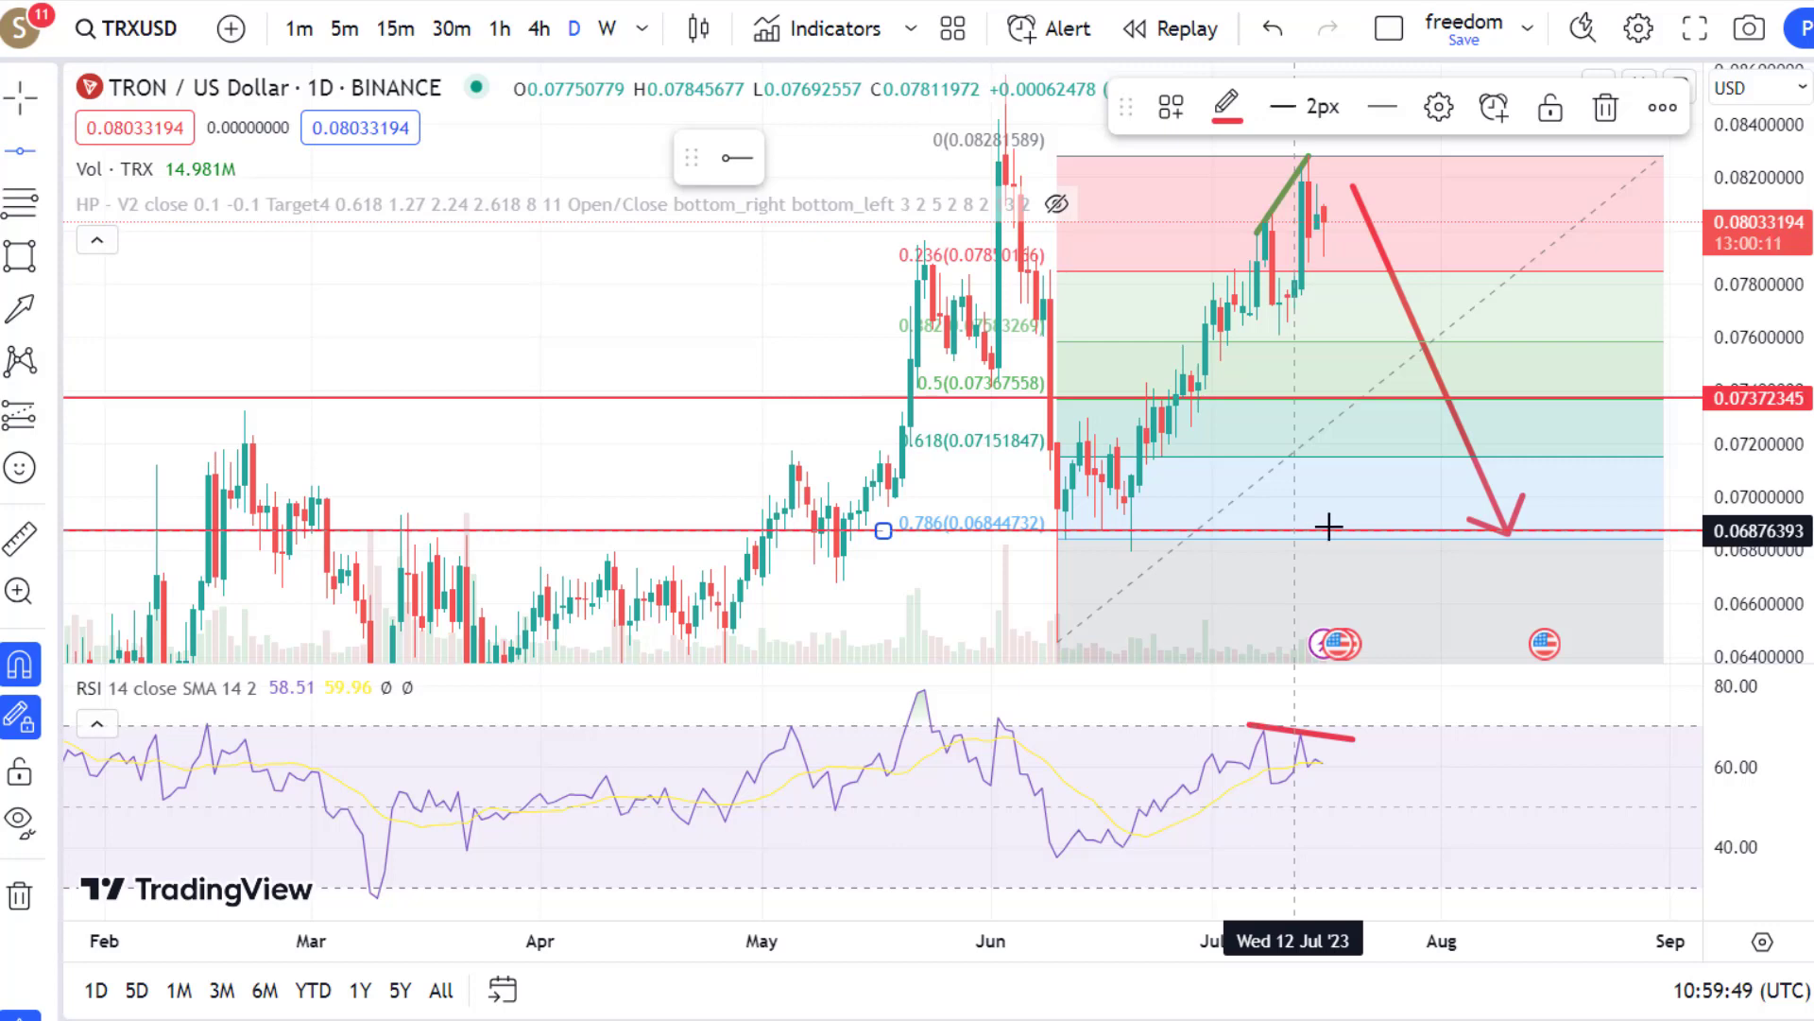
pyautogui.moveTo(1748, 342); pyautogui.dragTo(1798, 629)
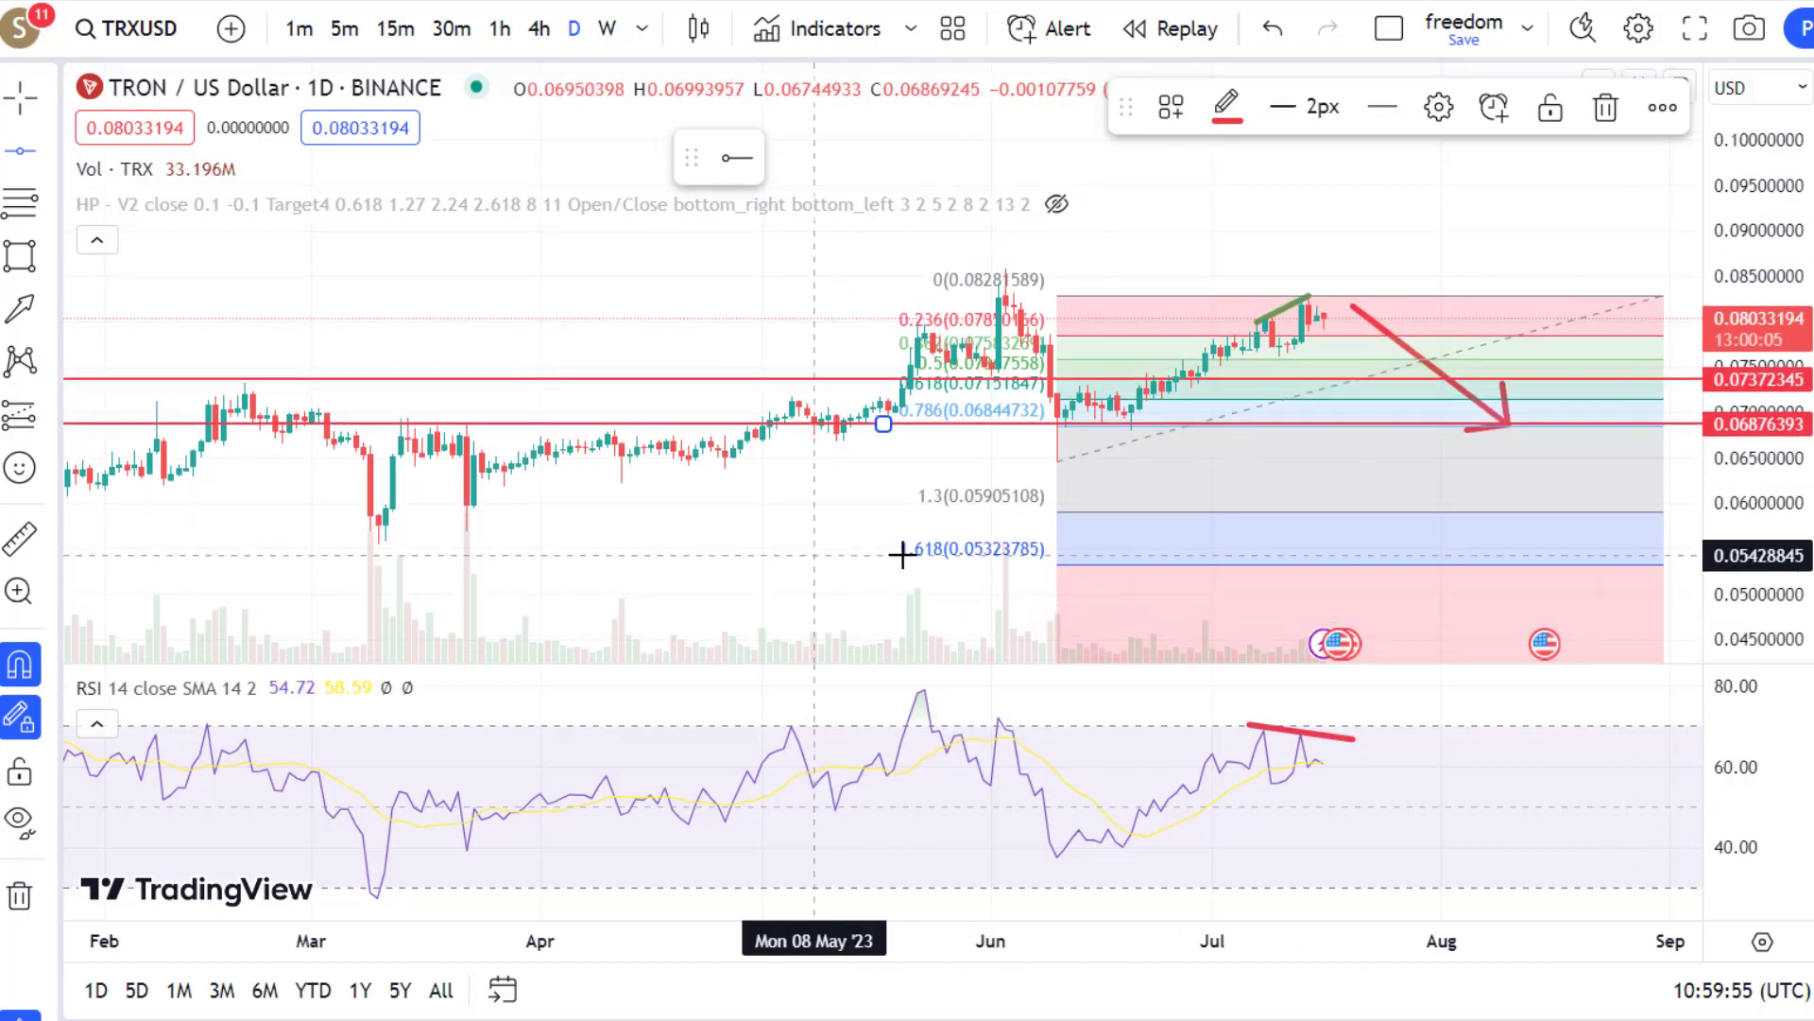
pyautogui.click(1031, 560)
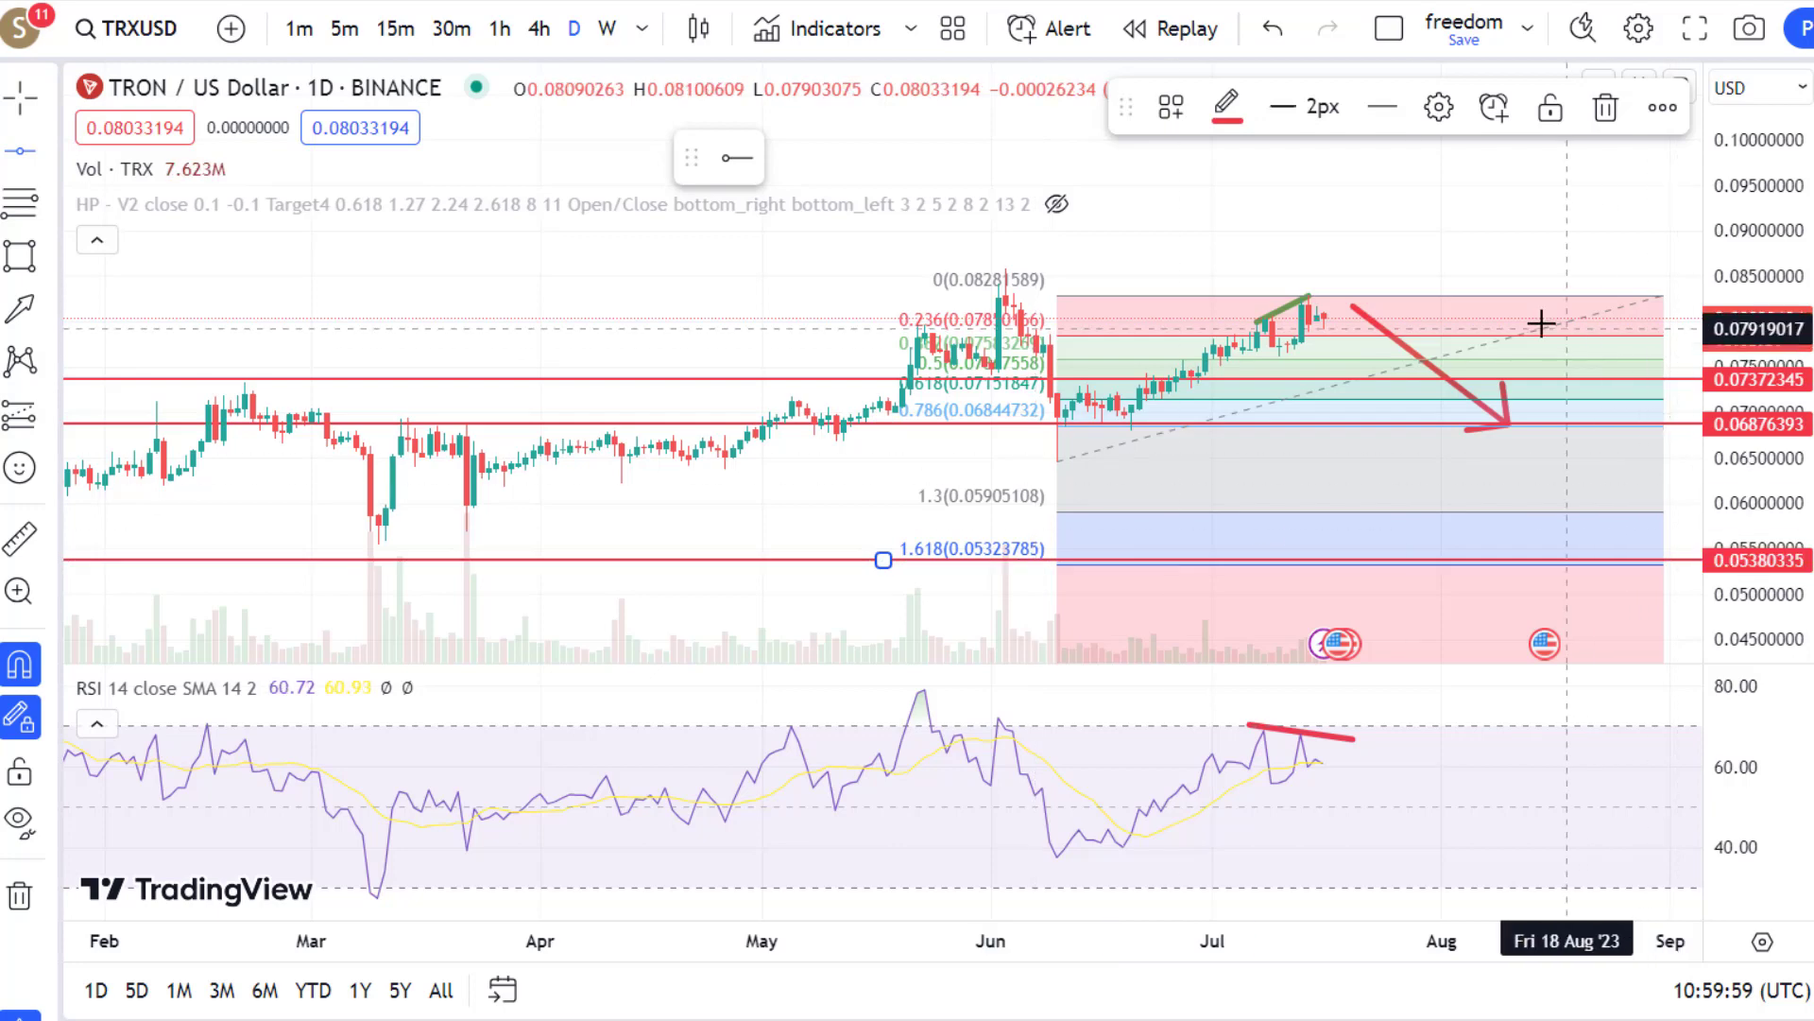
pyautogui.moveTo(1771, 557); pyautogui.dragTo(1772, 307)
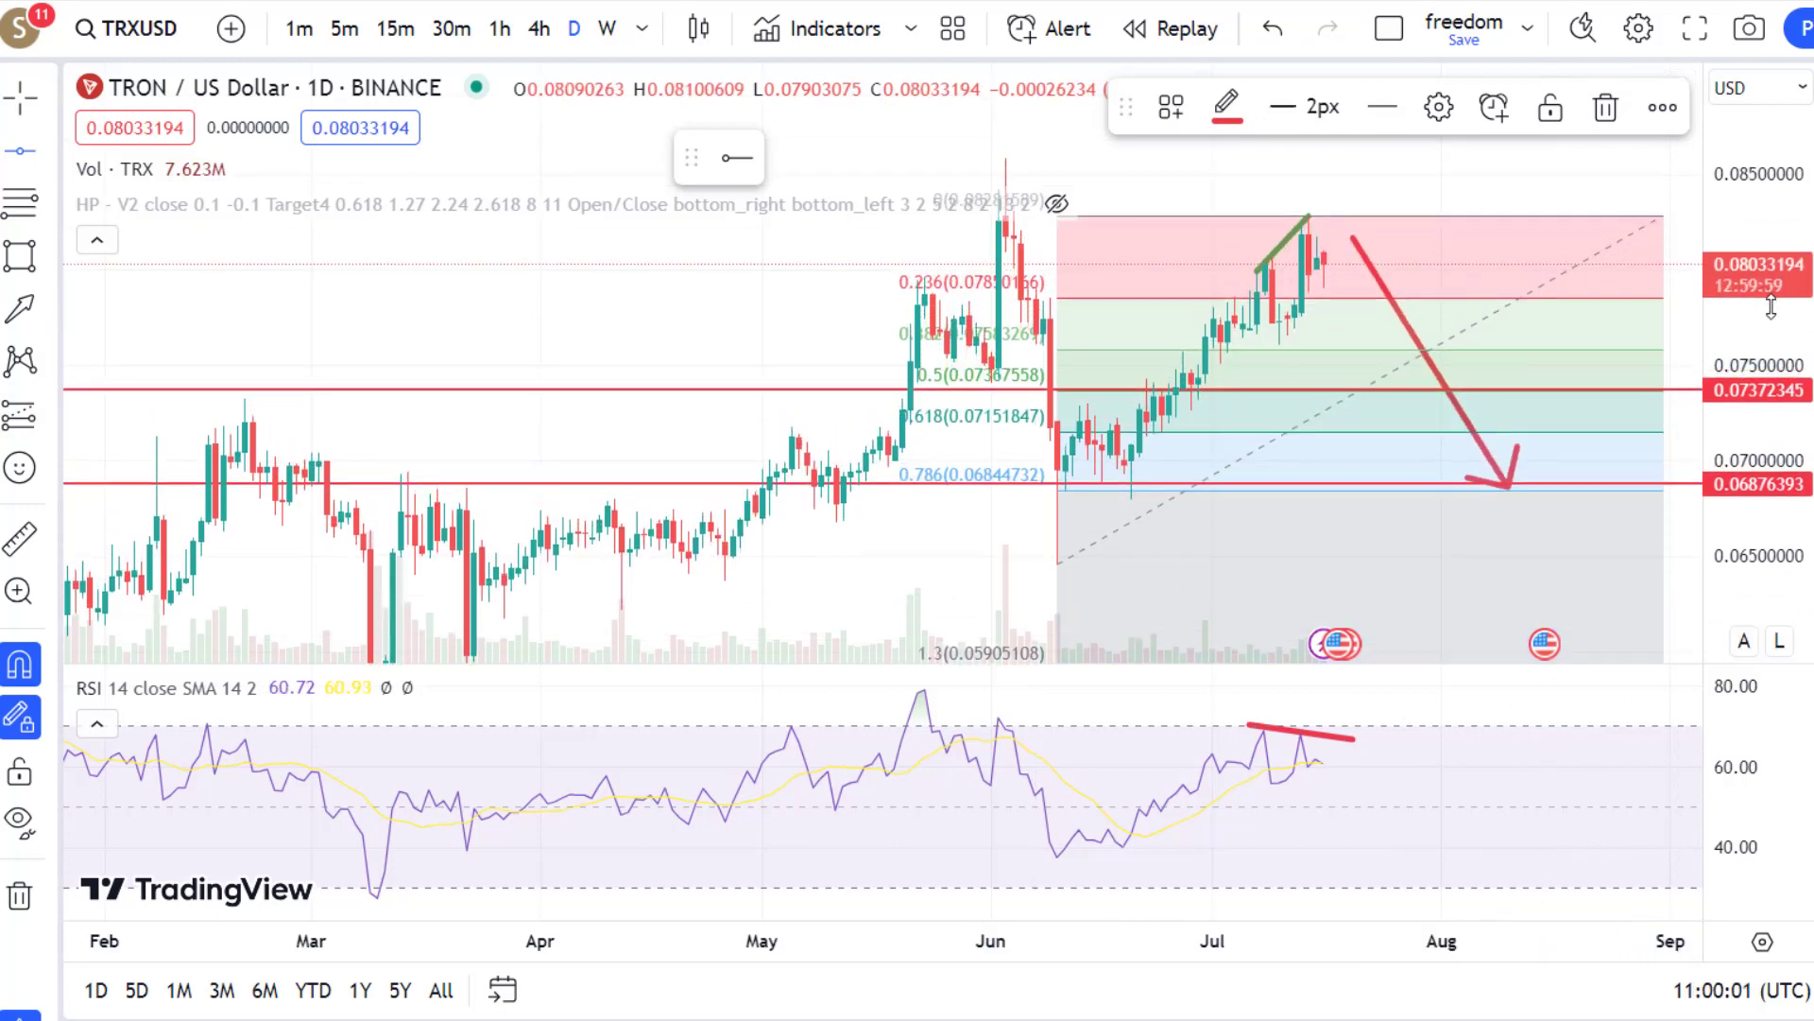
# Step: Delete the Fibonacci retracement, the green price trend line and the red RSI line
pyautogui.click(1649, 227)
pyautogui.click(1493, 108)
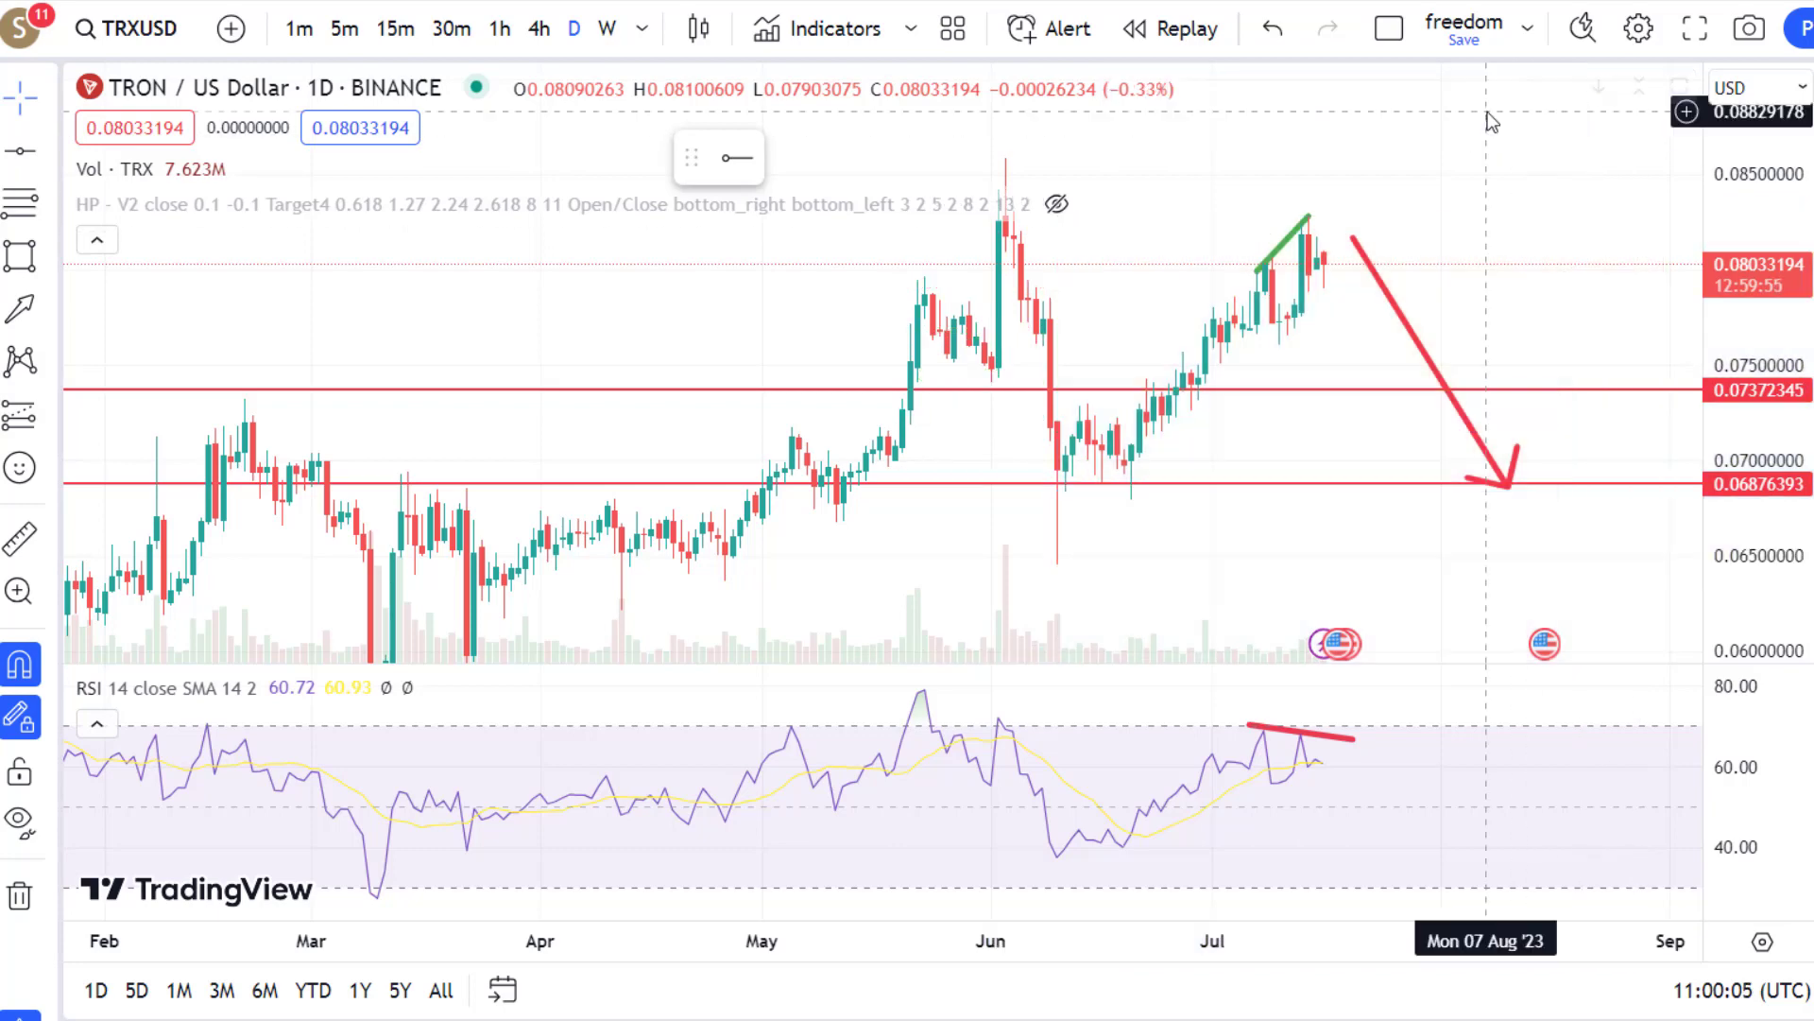
pyautogui.click(1295, 224)
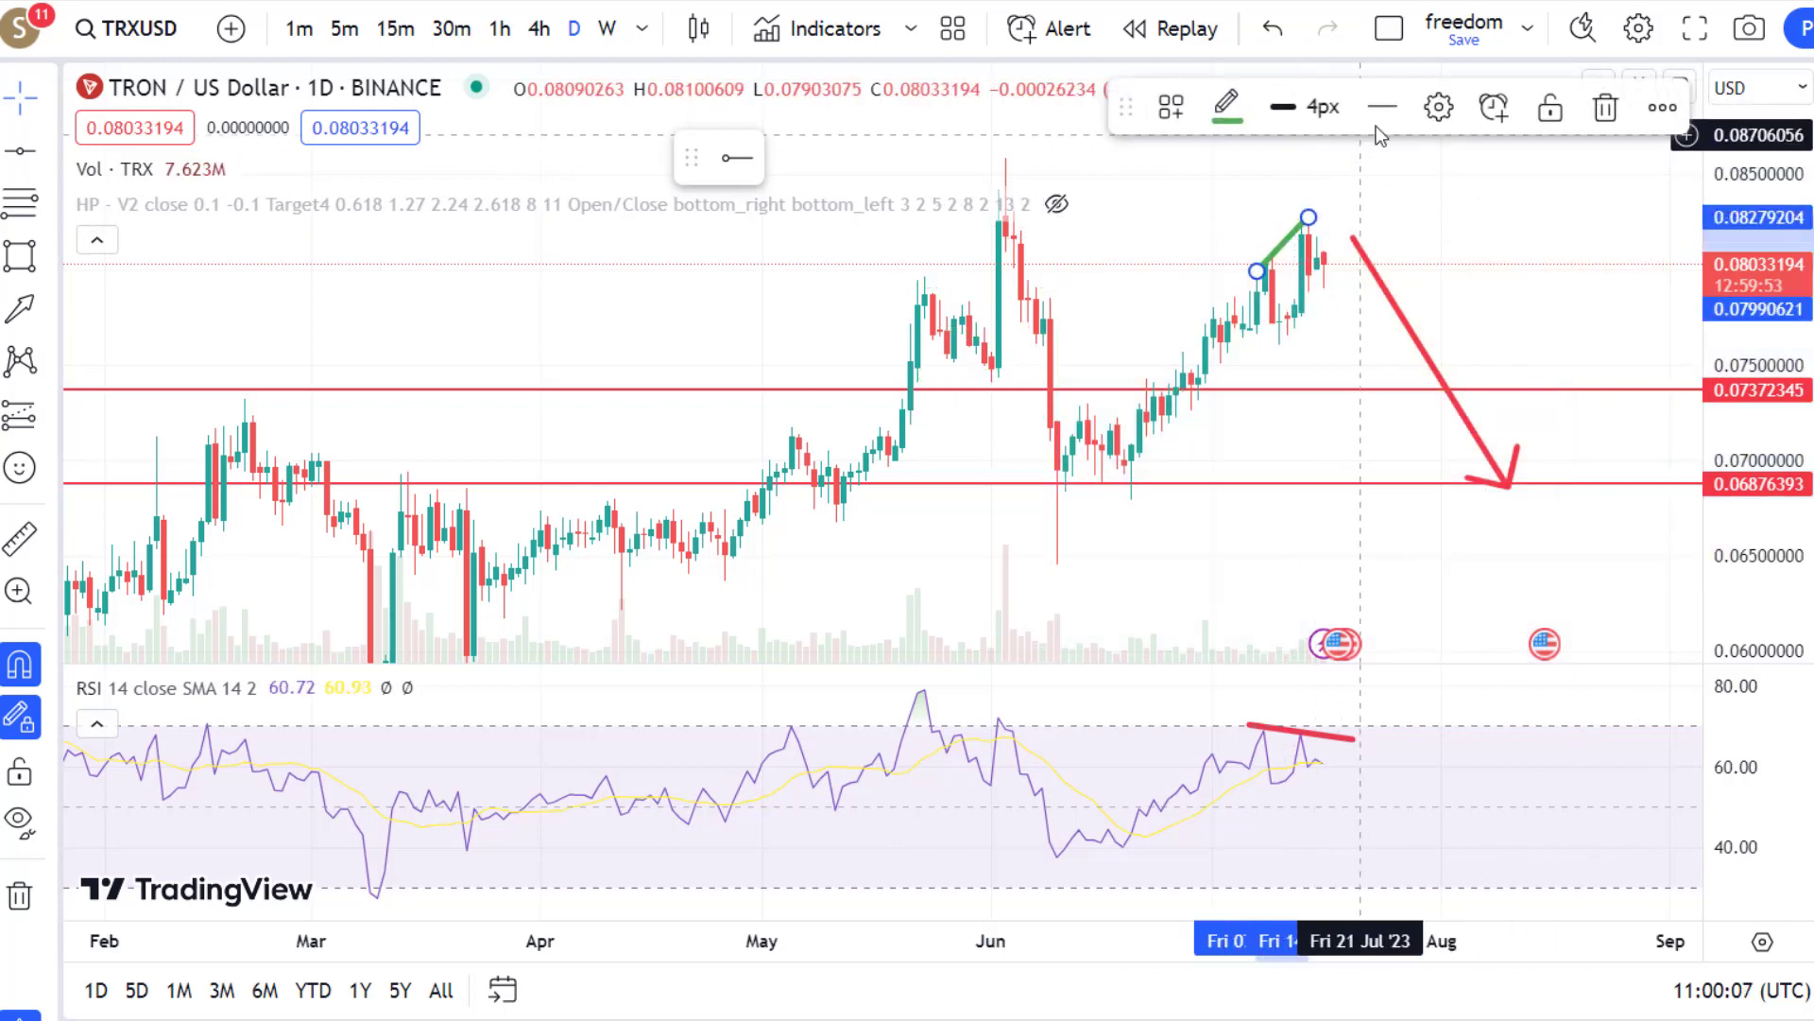
pyautogui.click(1493, 108)
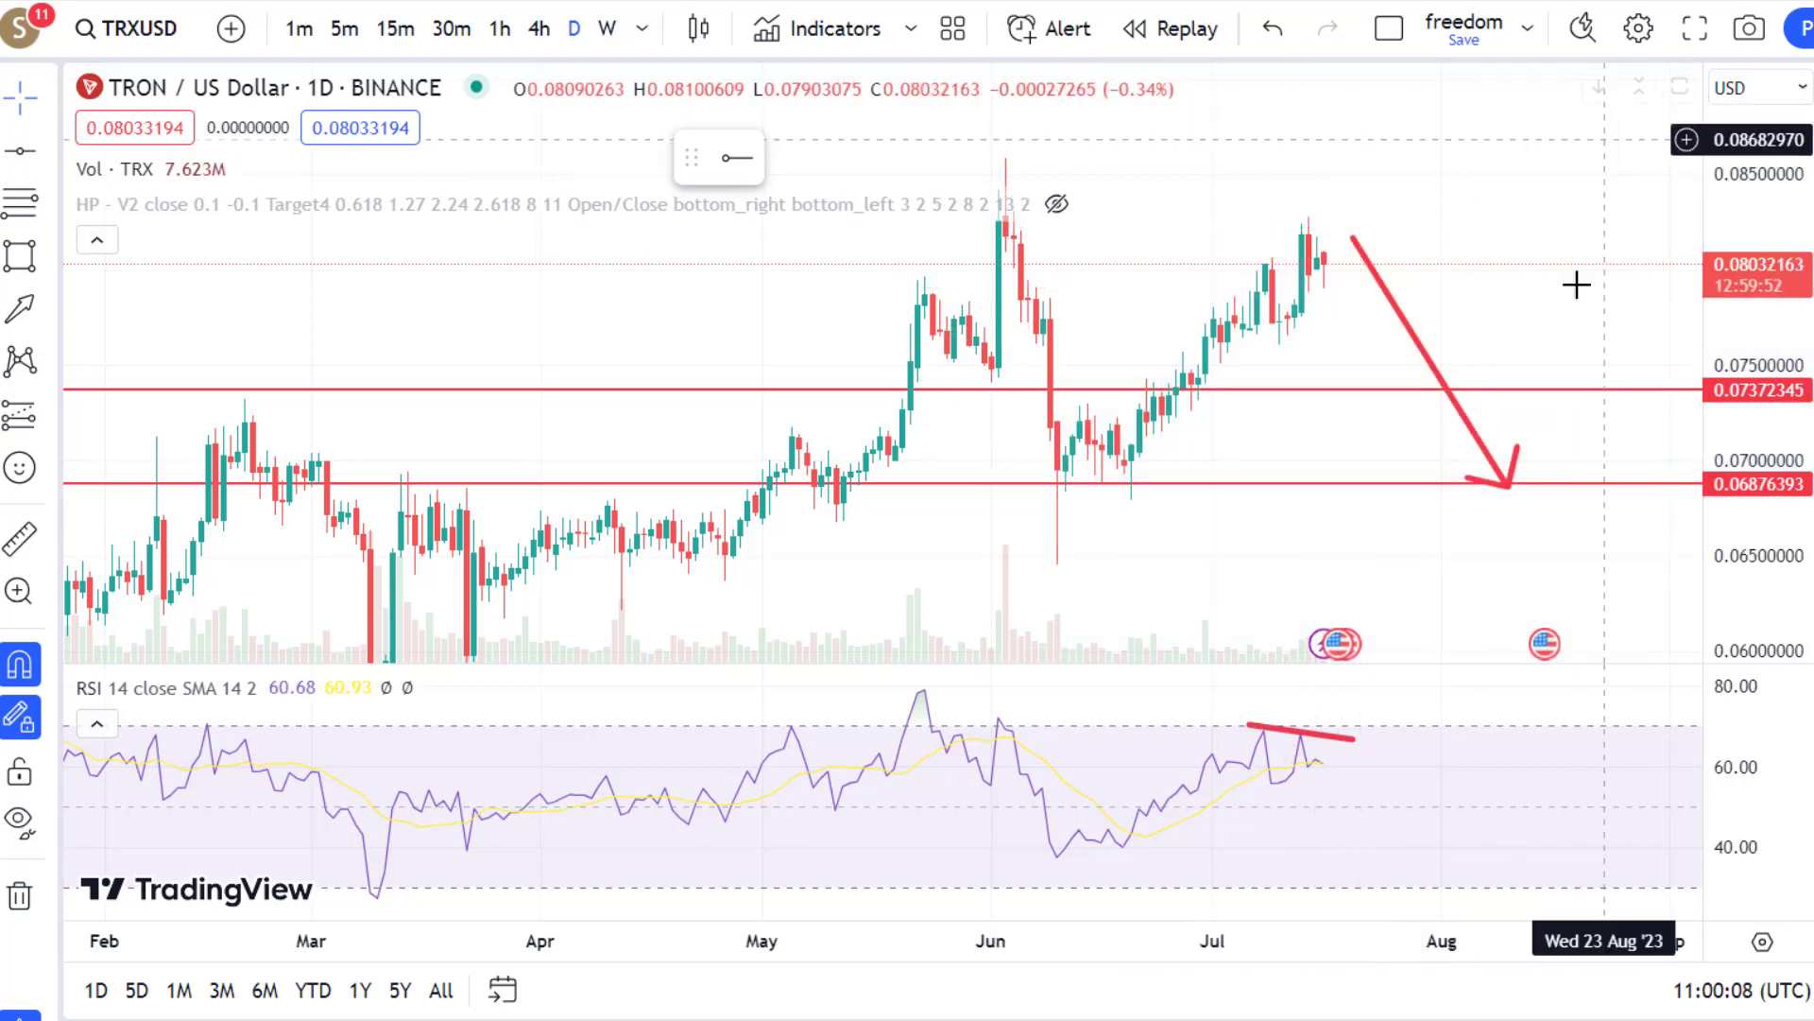
pyautogui.click(1349, 737)
pyautogui.click(1605, 108)
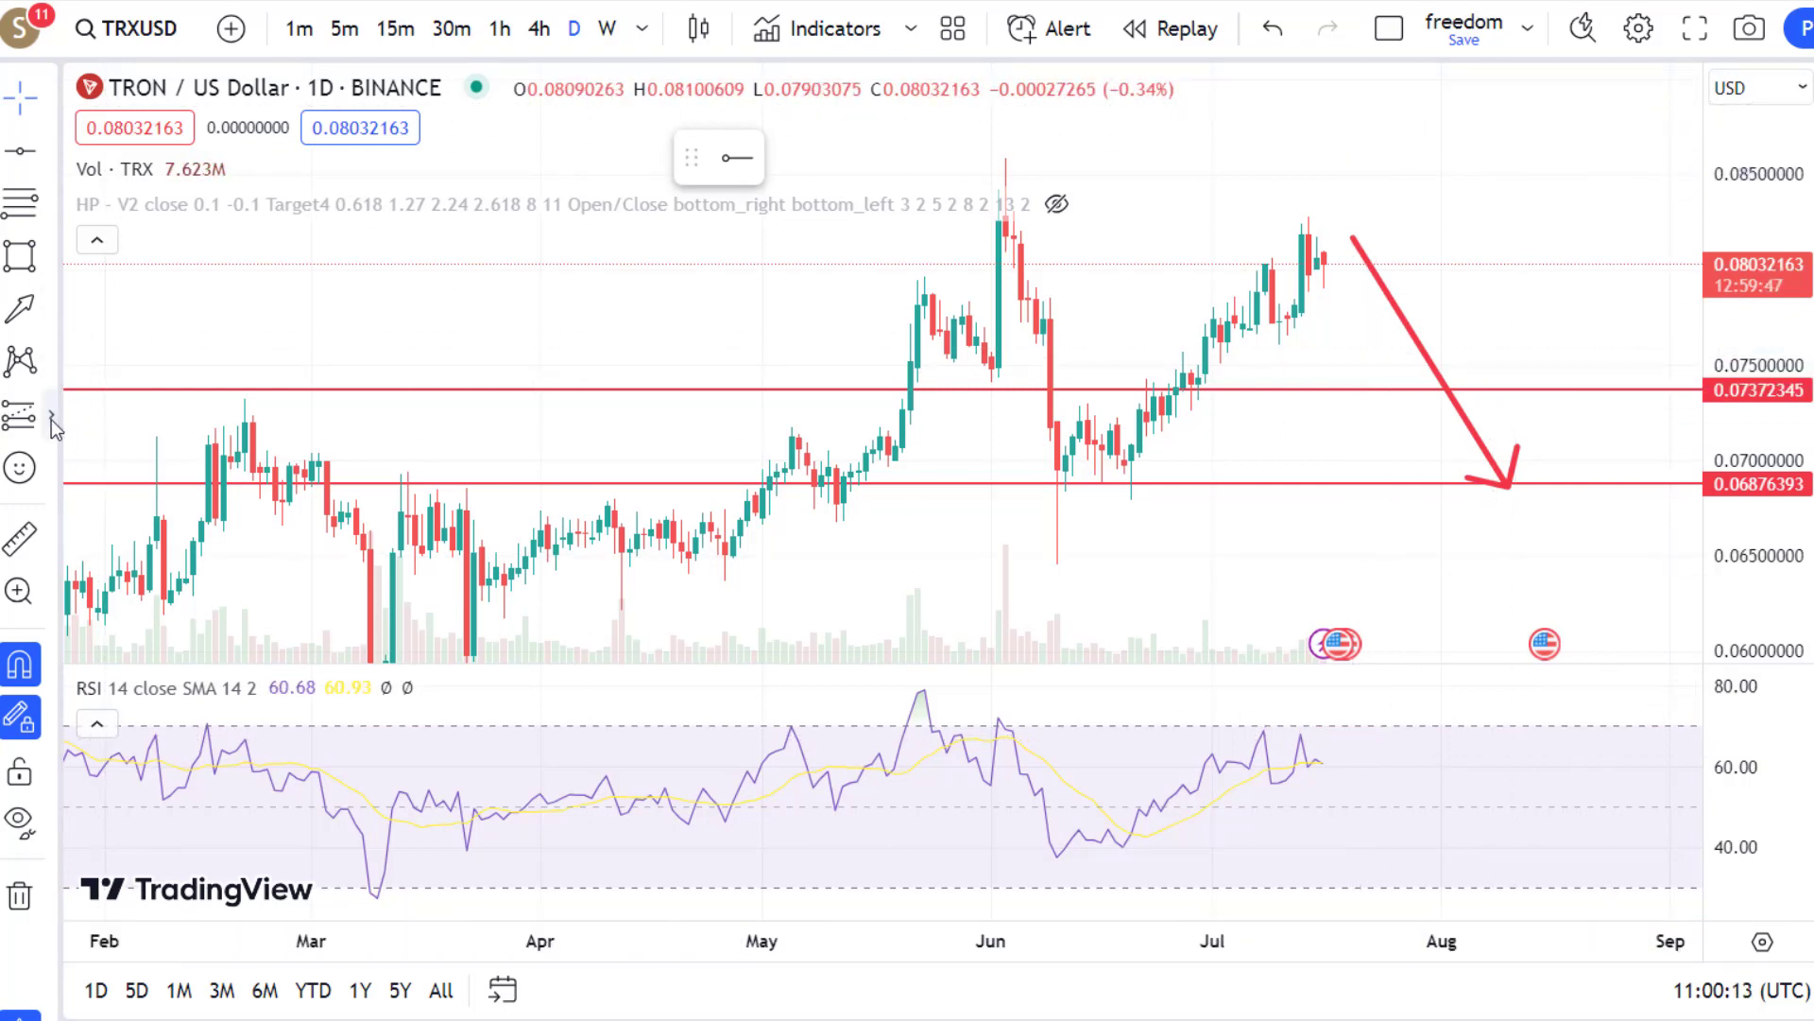
pyautogui.click(51, 420)
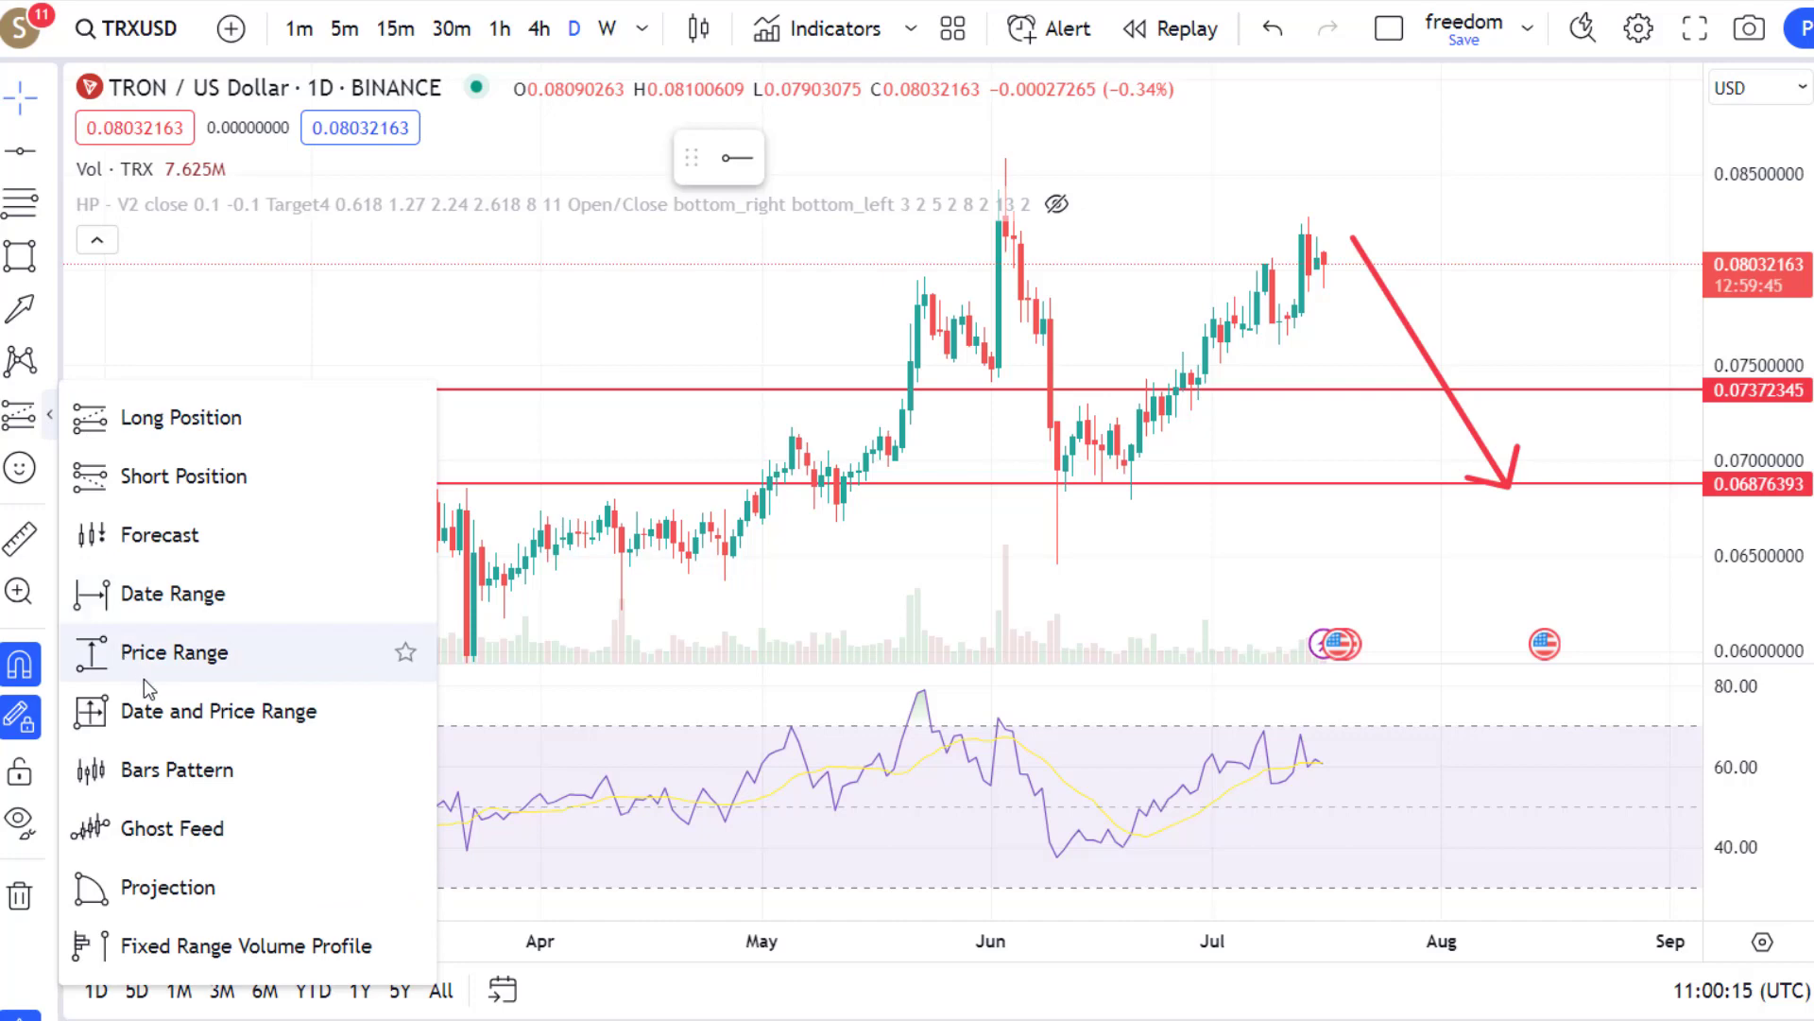
# Step: Place a short-position box at the July high, then remove it again
pyautogui.click(130, 477)
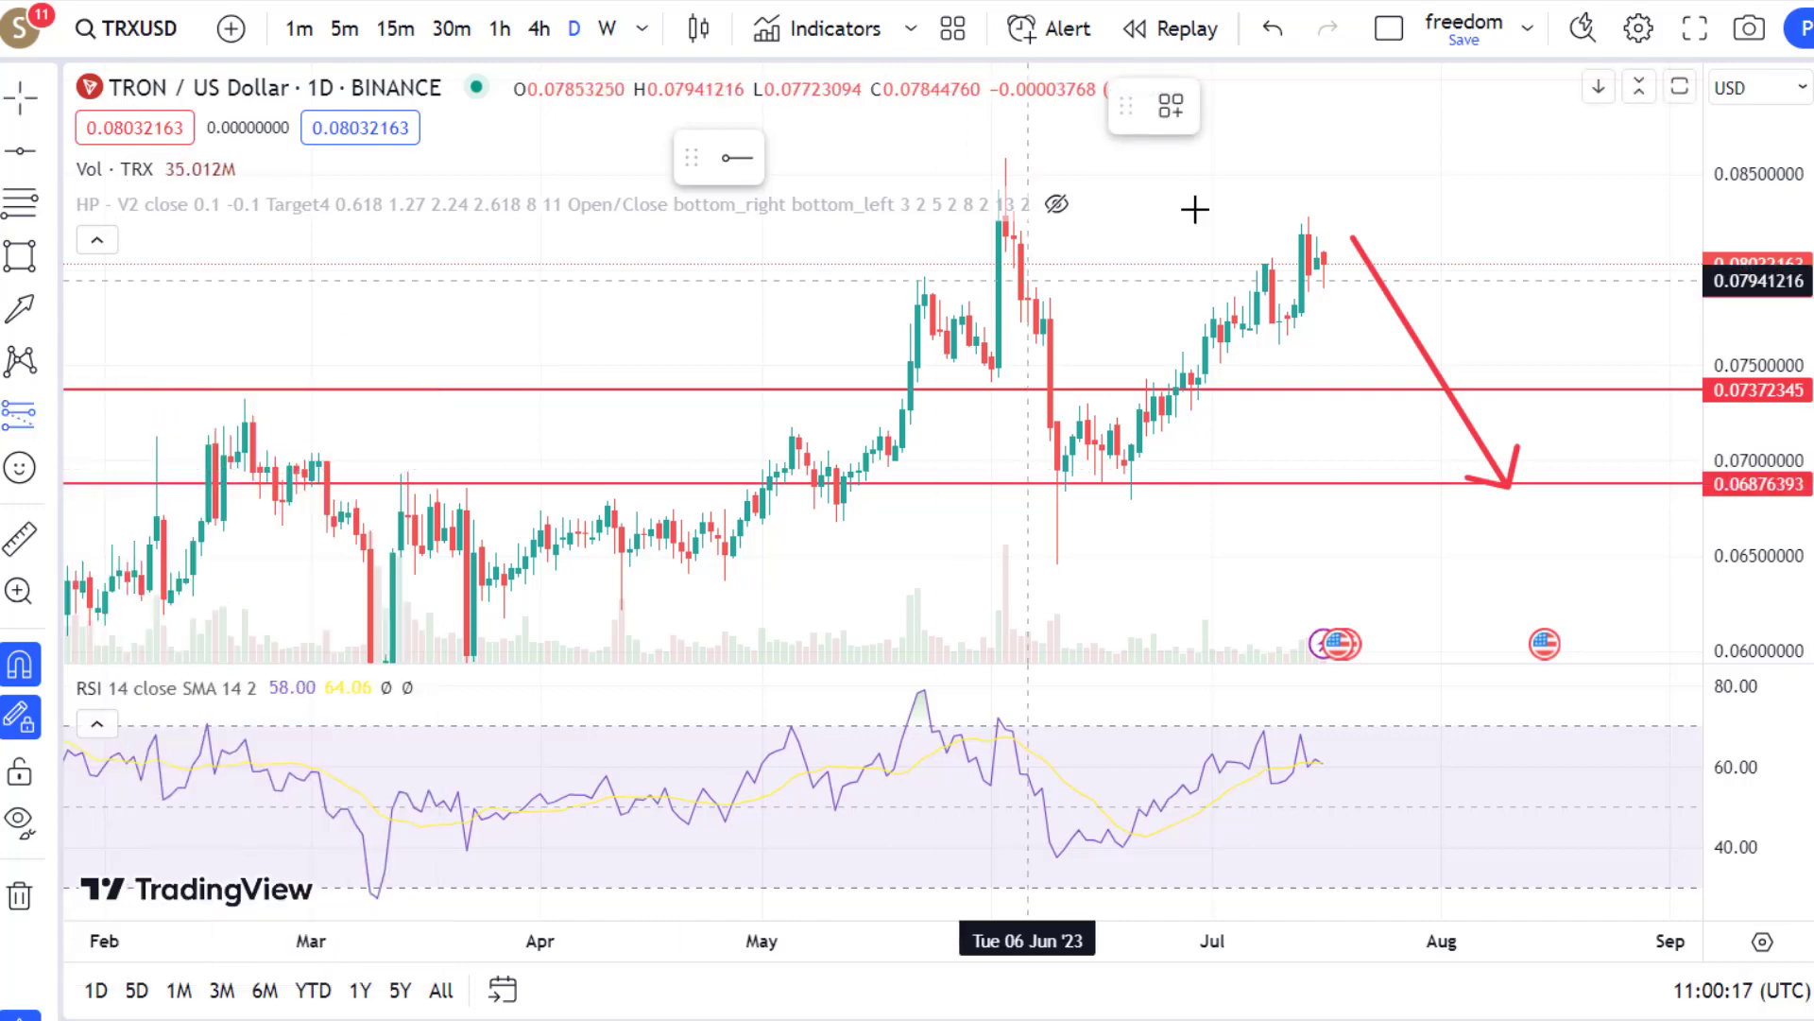
pyautogui.click(1329, 250)
pyautogui.moveTo(1686, 374)
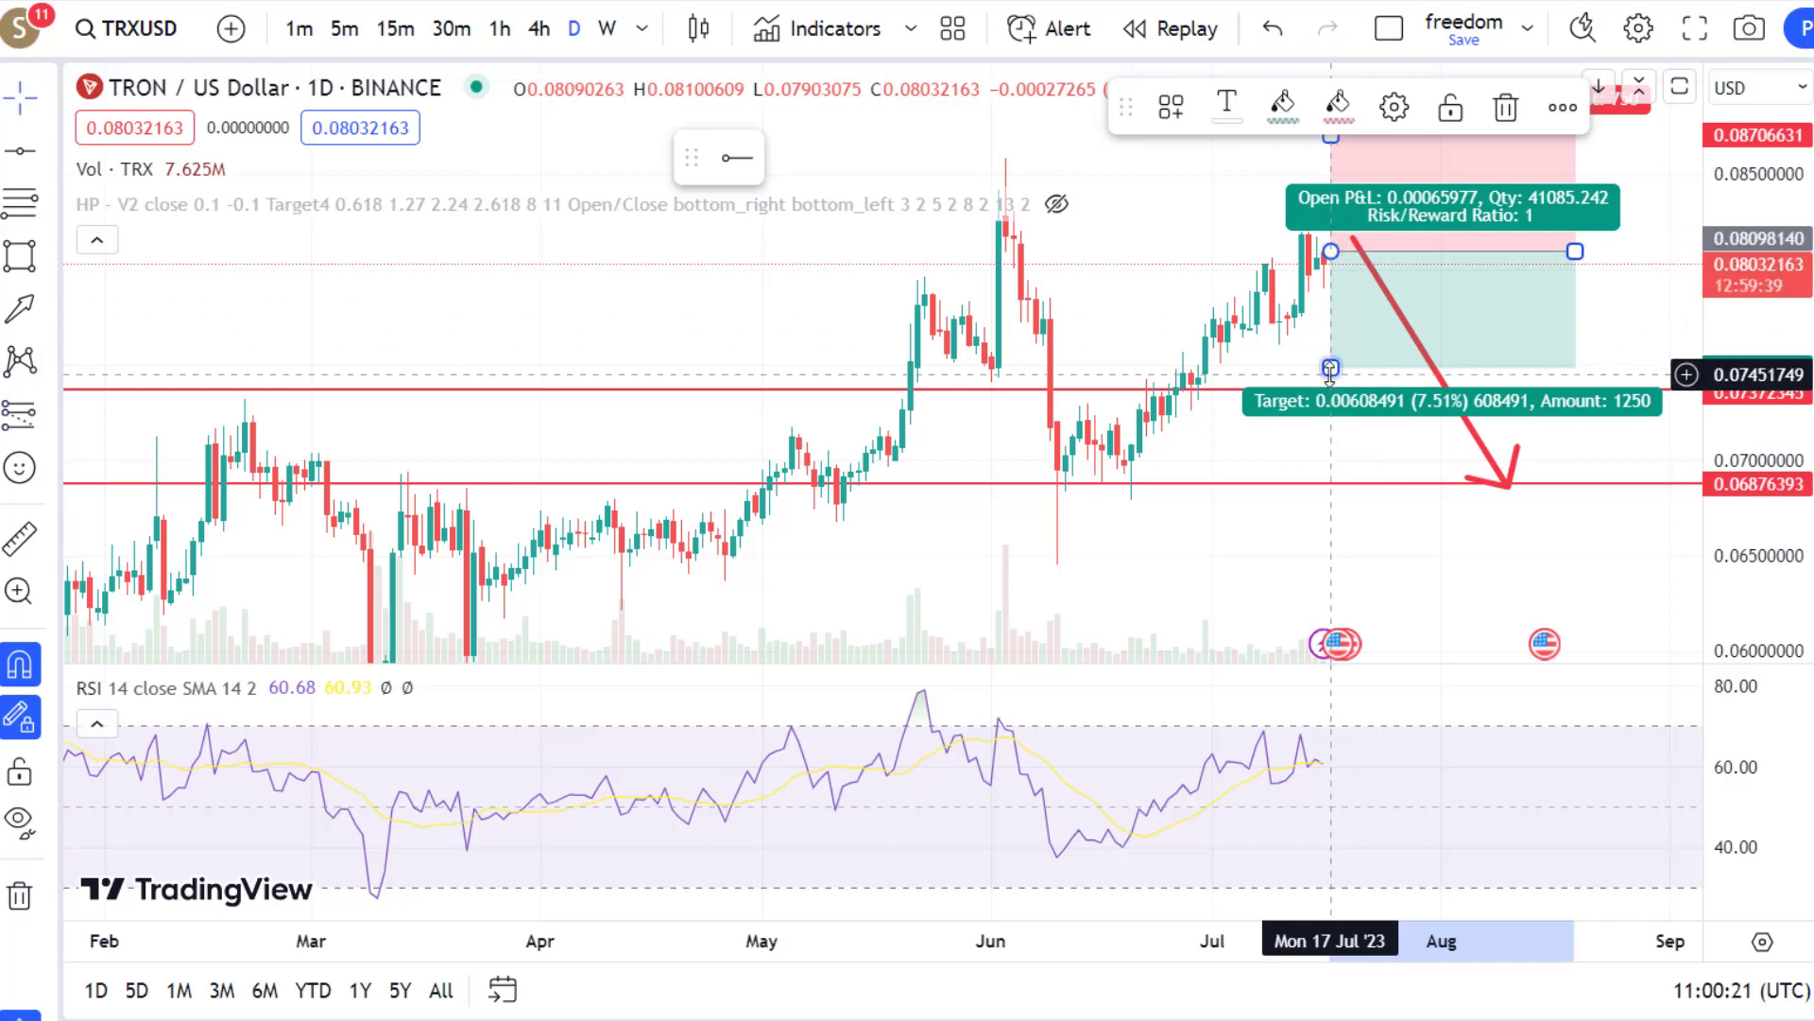
pyautogui.rightClick(1342, 813)
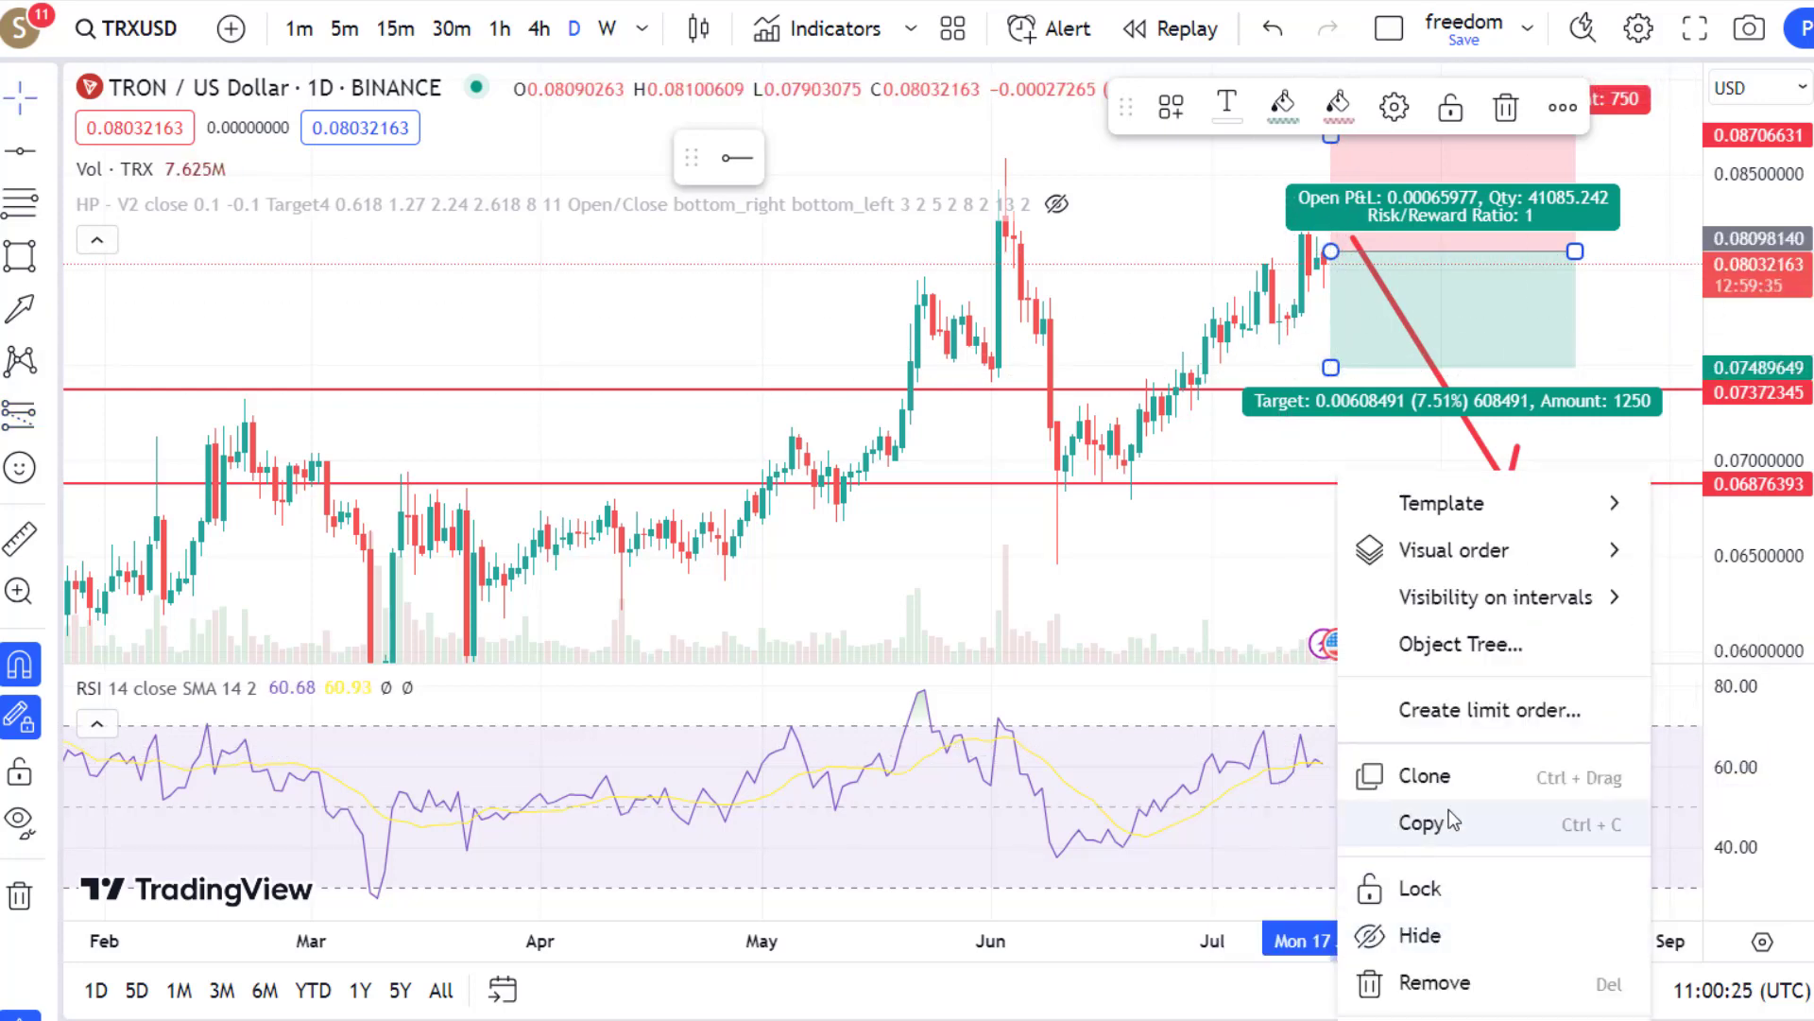
pyautogui.click(1477, 980)
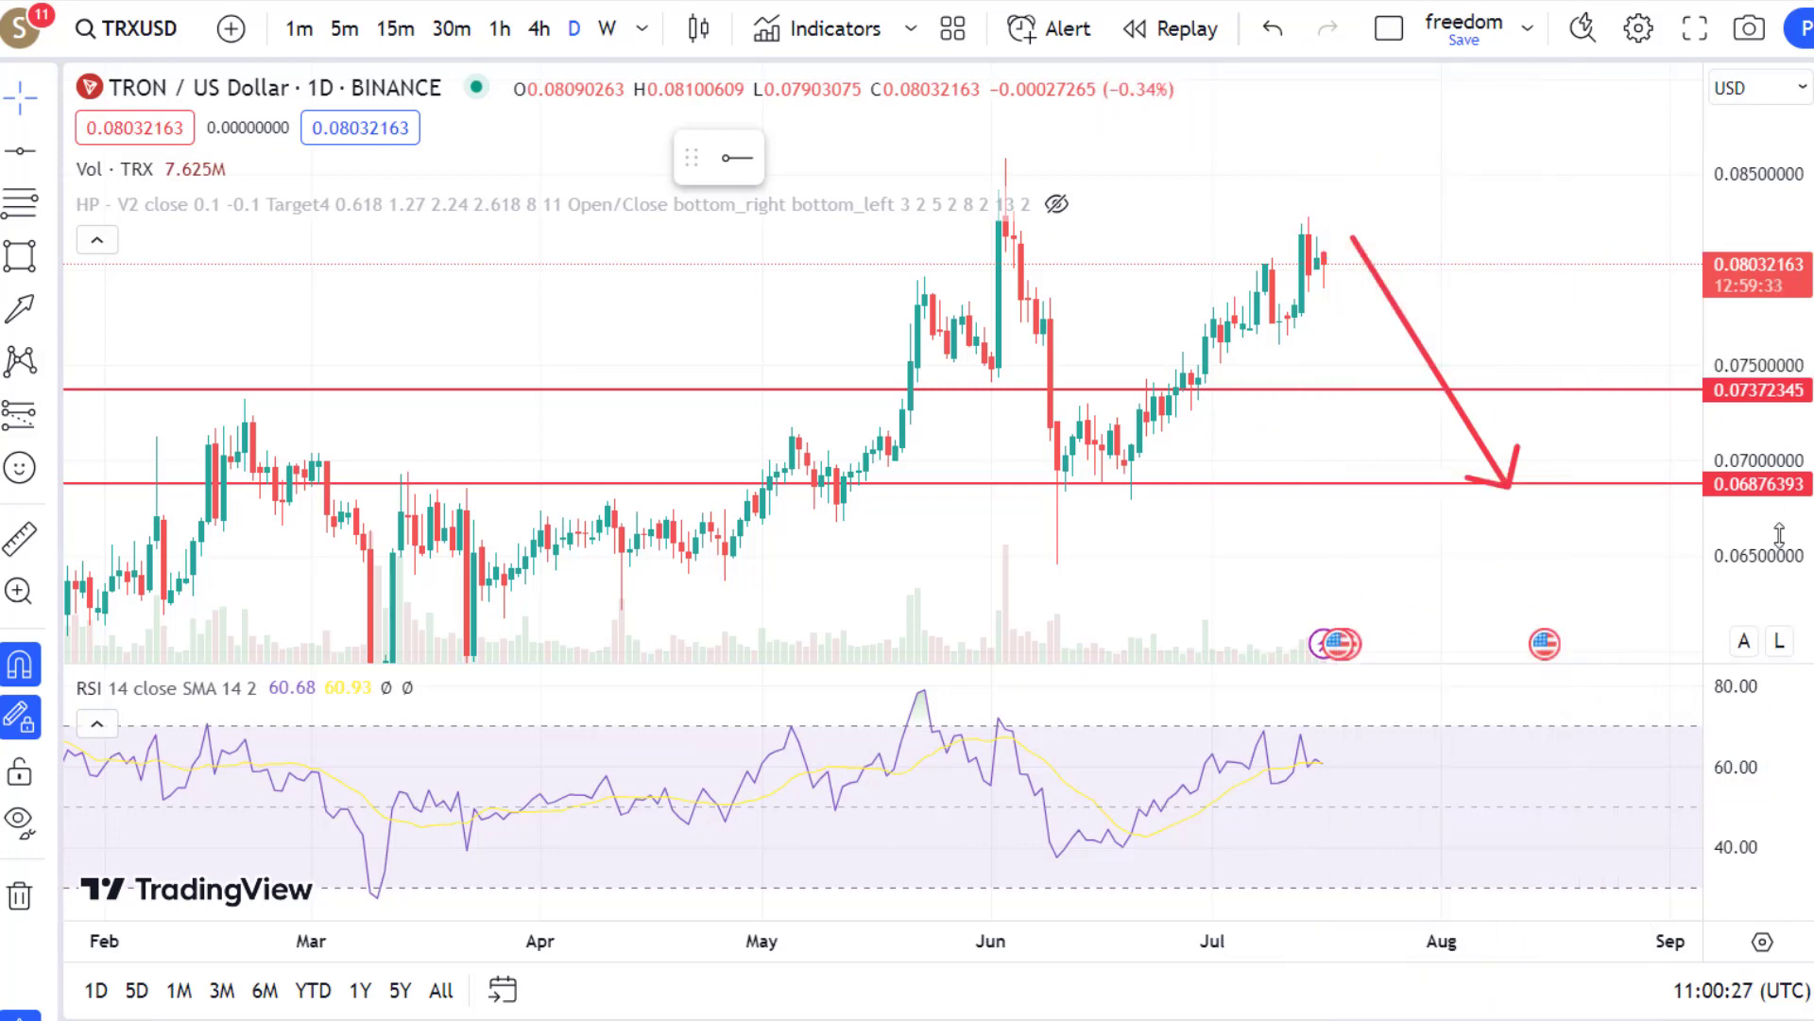
# Step: Close the RSI pane and rescale the price chart to show the 0.0538 line
pyautogui.moveTo(1766, 527); pyautogui.dragTo(1772, 484)
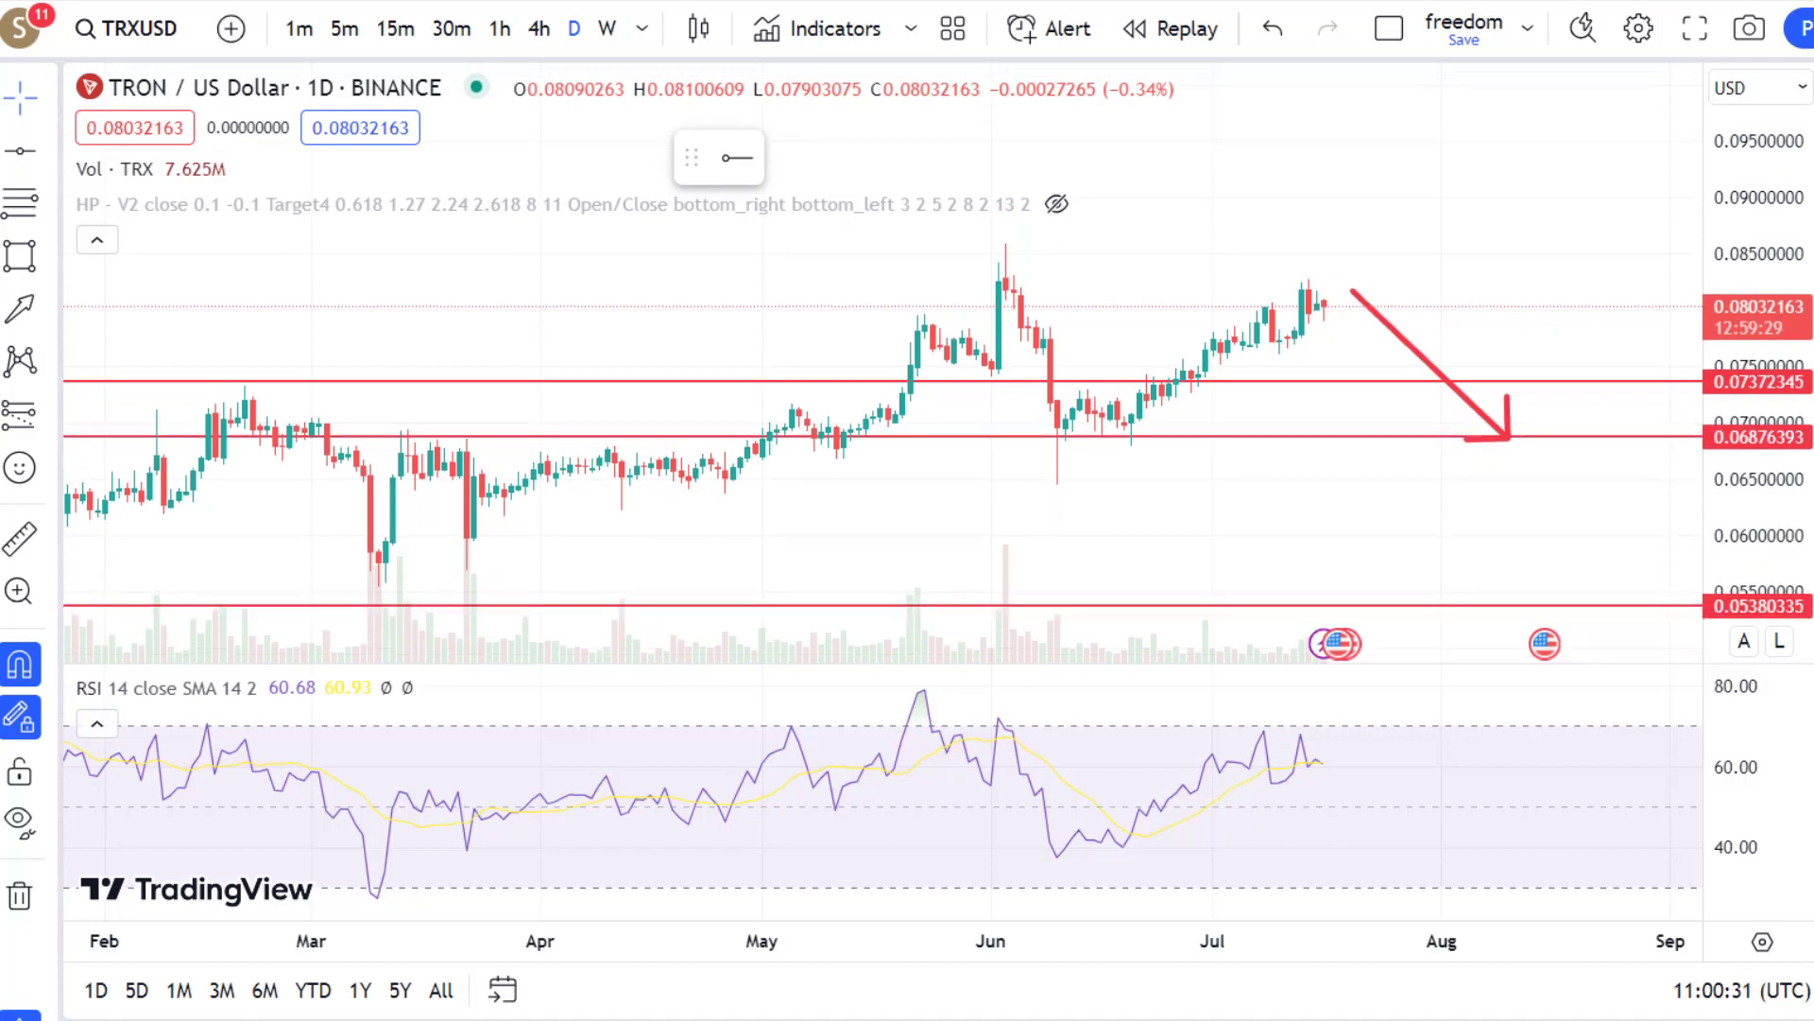
pyautogui.moveTo(1772, 483); pyautogui.dragTo(1772, 567)
pyautogui.moveTo(1588, 691)
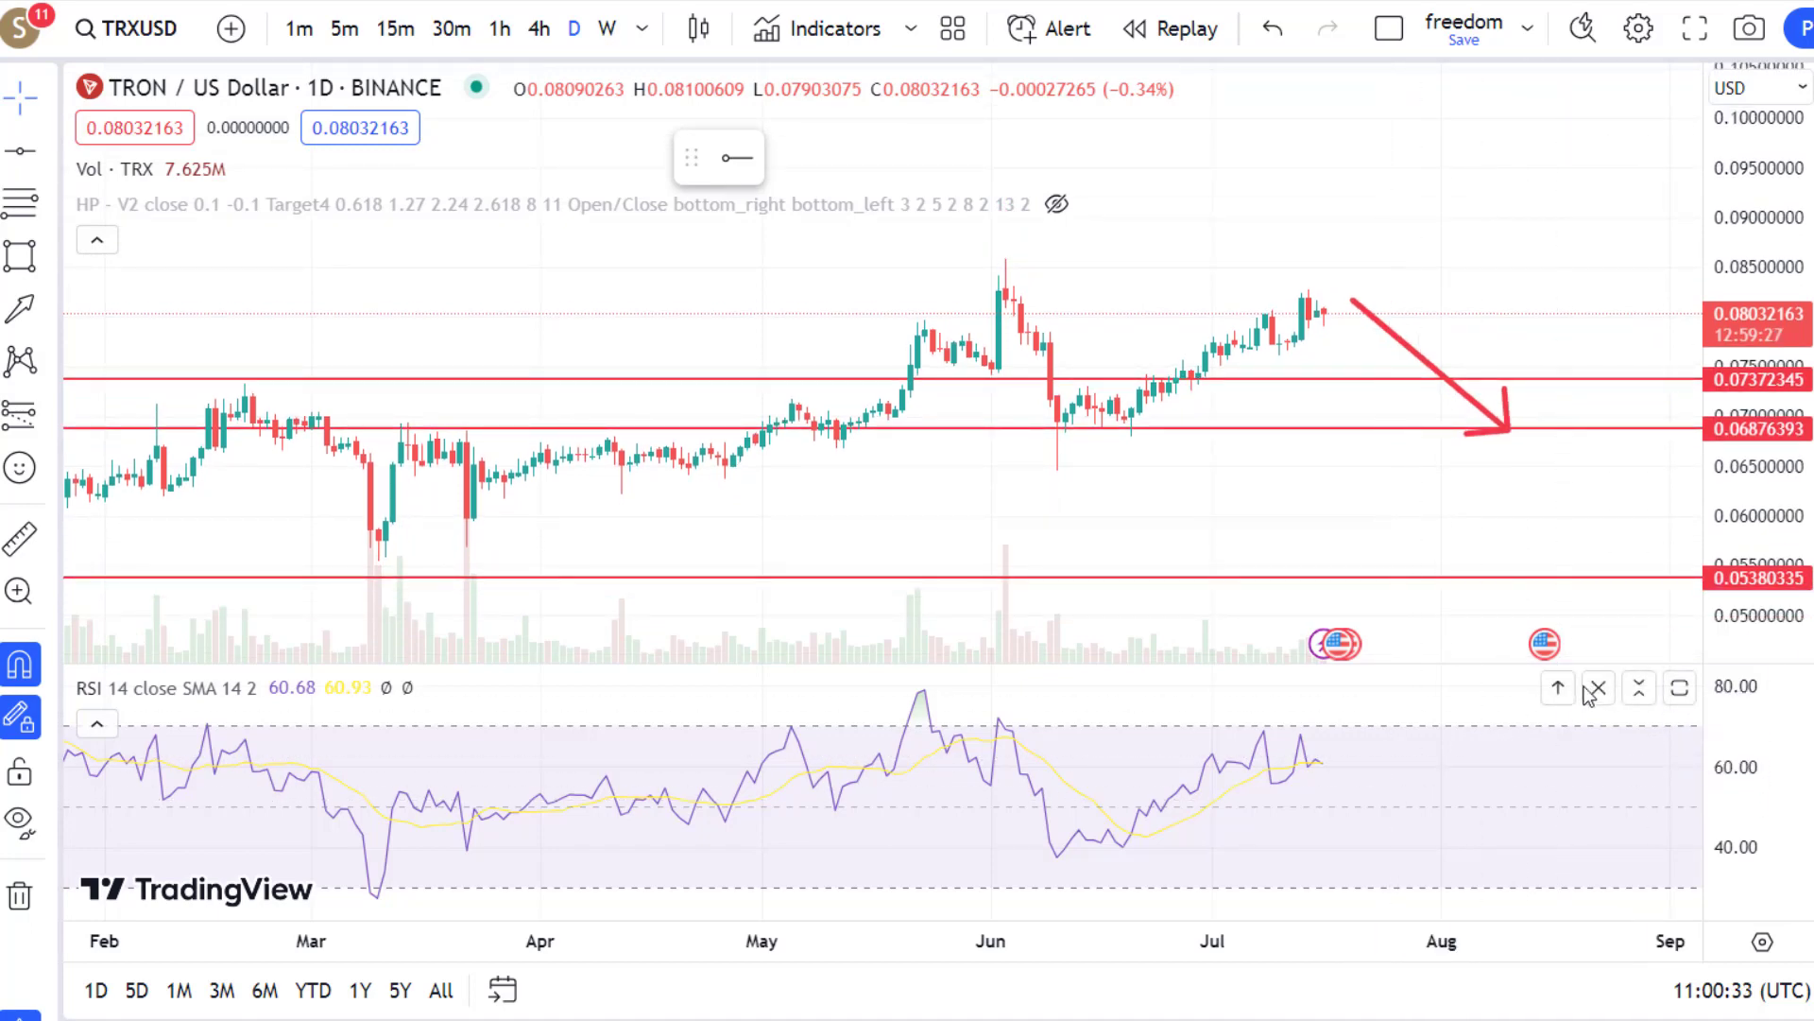
pyautogui.click(1599, 689)
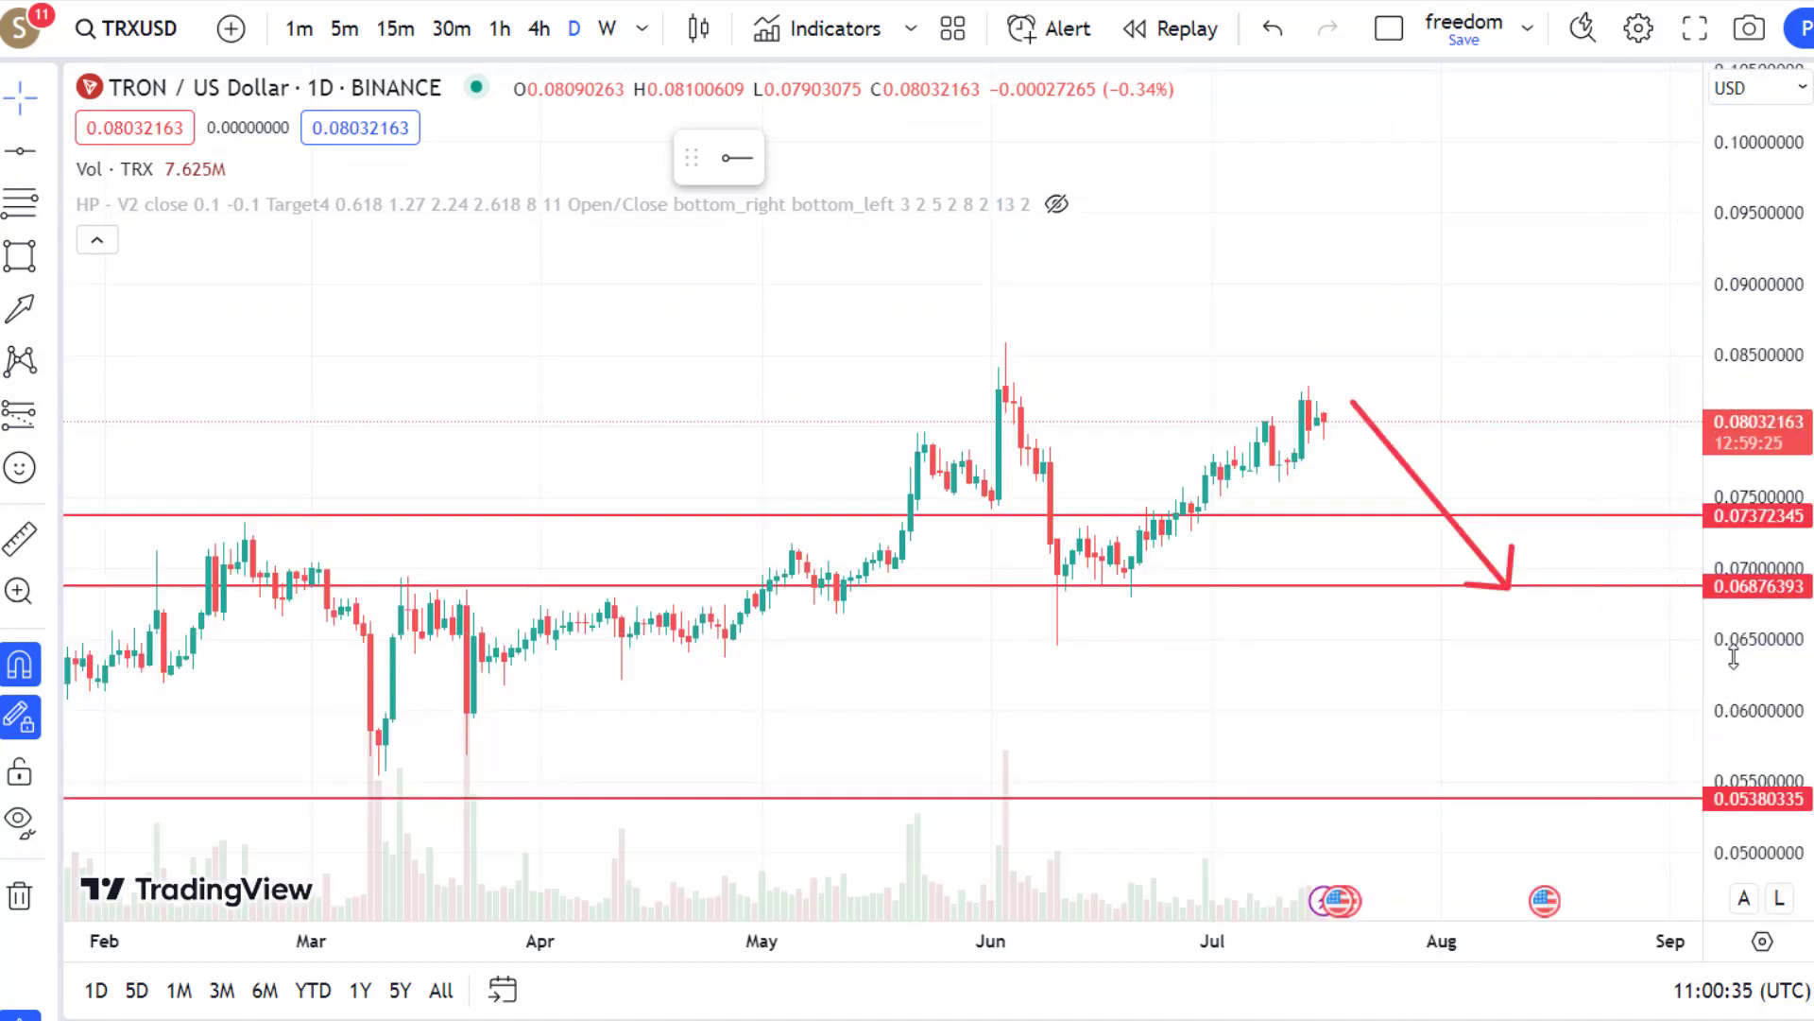
pyautogui.moveTo(1732, 638); pyautogui.dragTo(1753, 700)
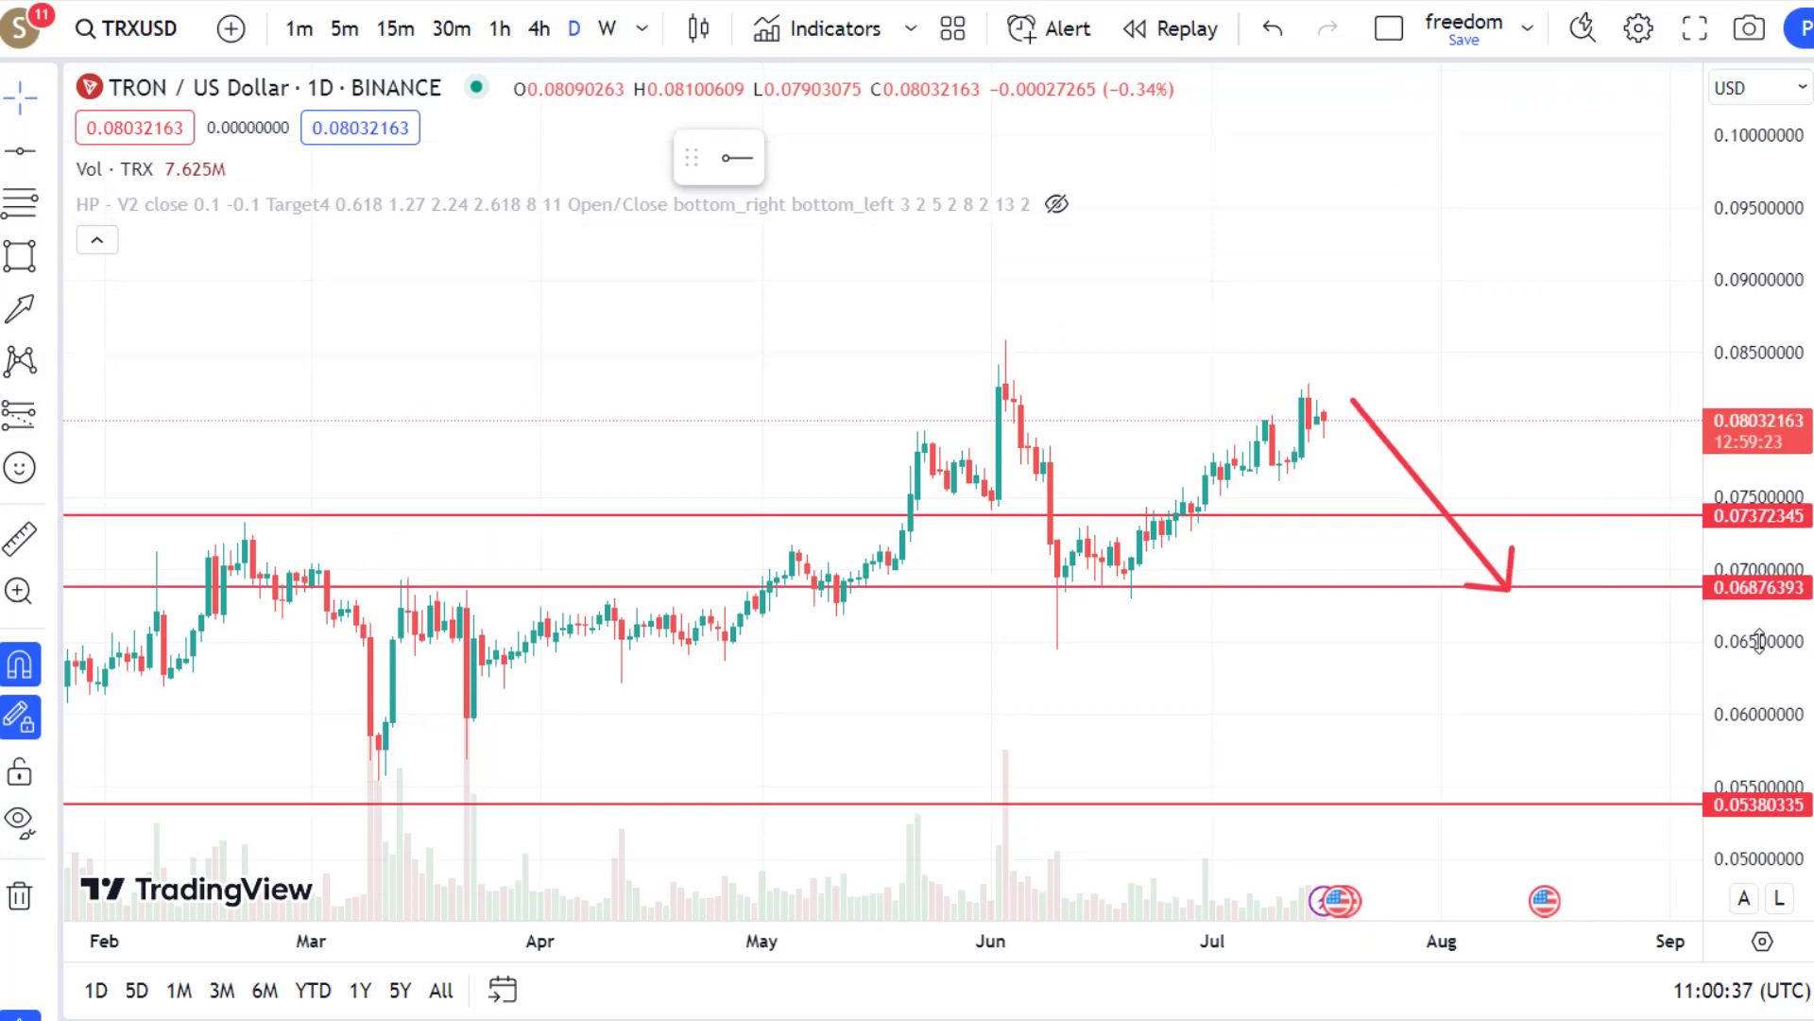
pyautogui.moveTo(1025, 648); pyautogui.dragTo(976, 332)
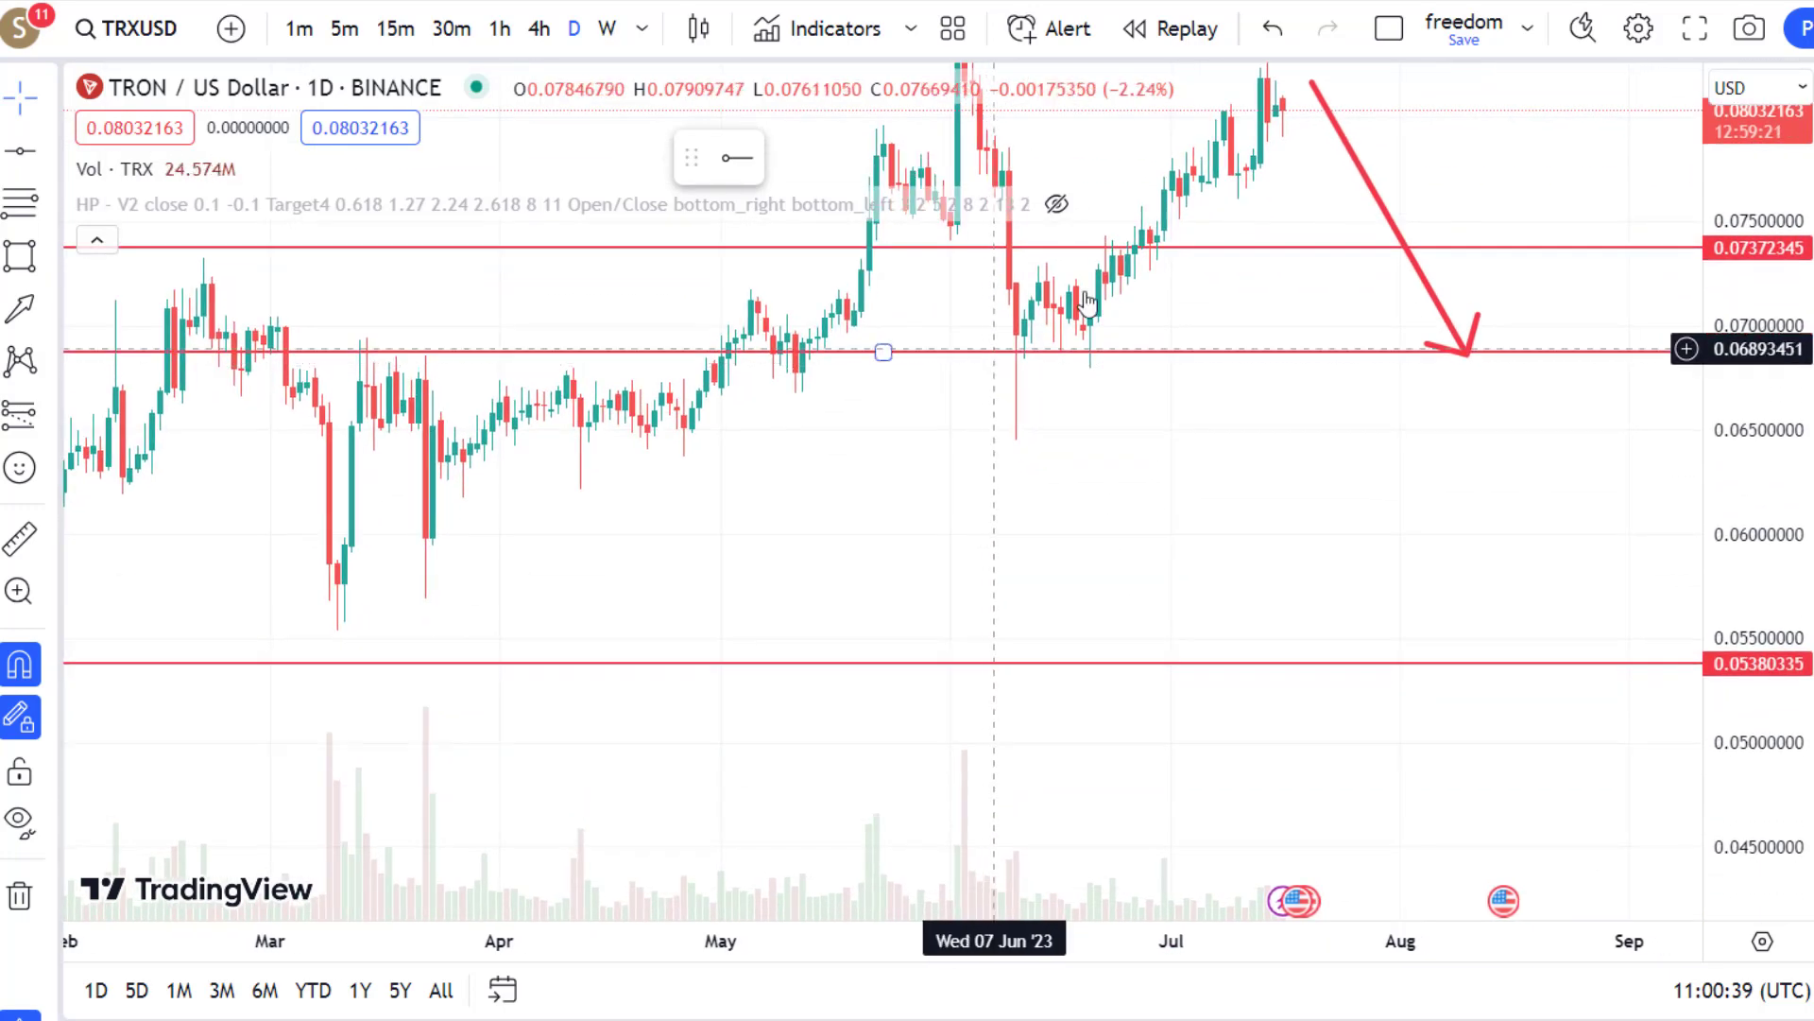
# Step: Add a short position at the latest candle with stop near 0.0868 and target at 0.0539
pyautogui.click(19, 426)
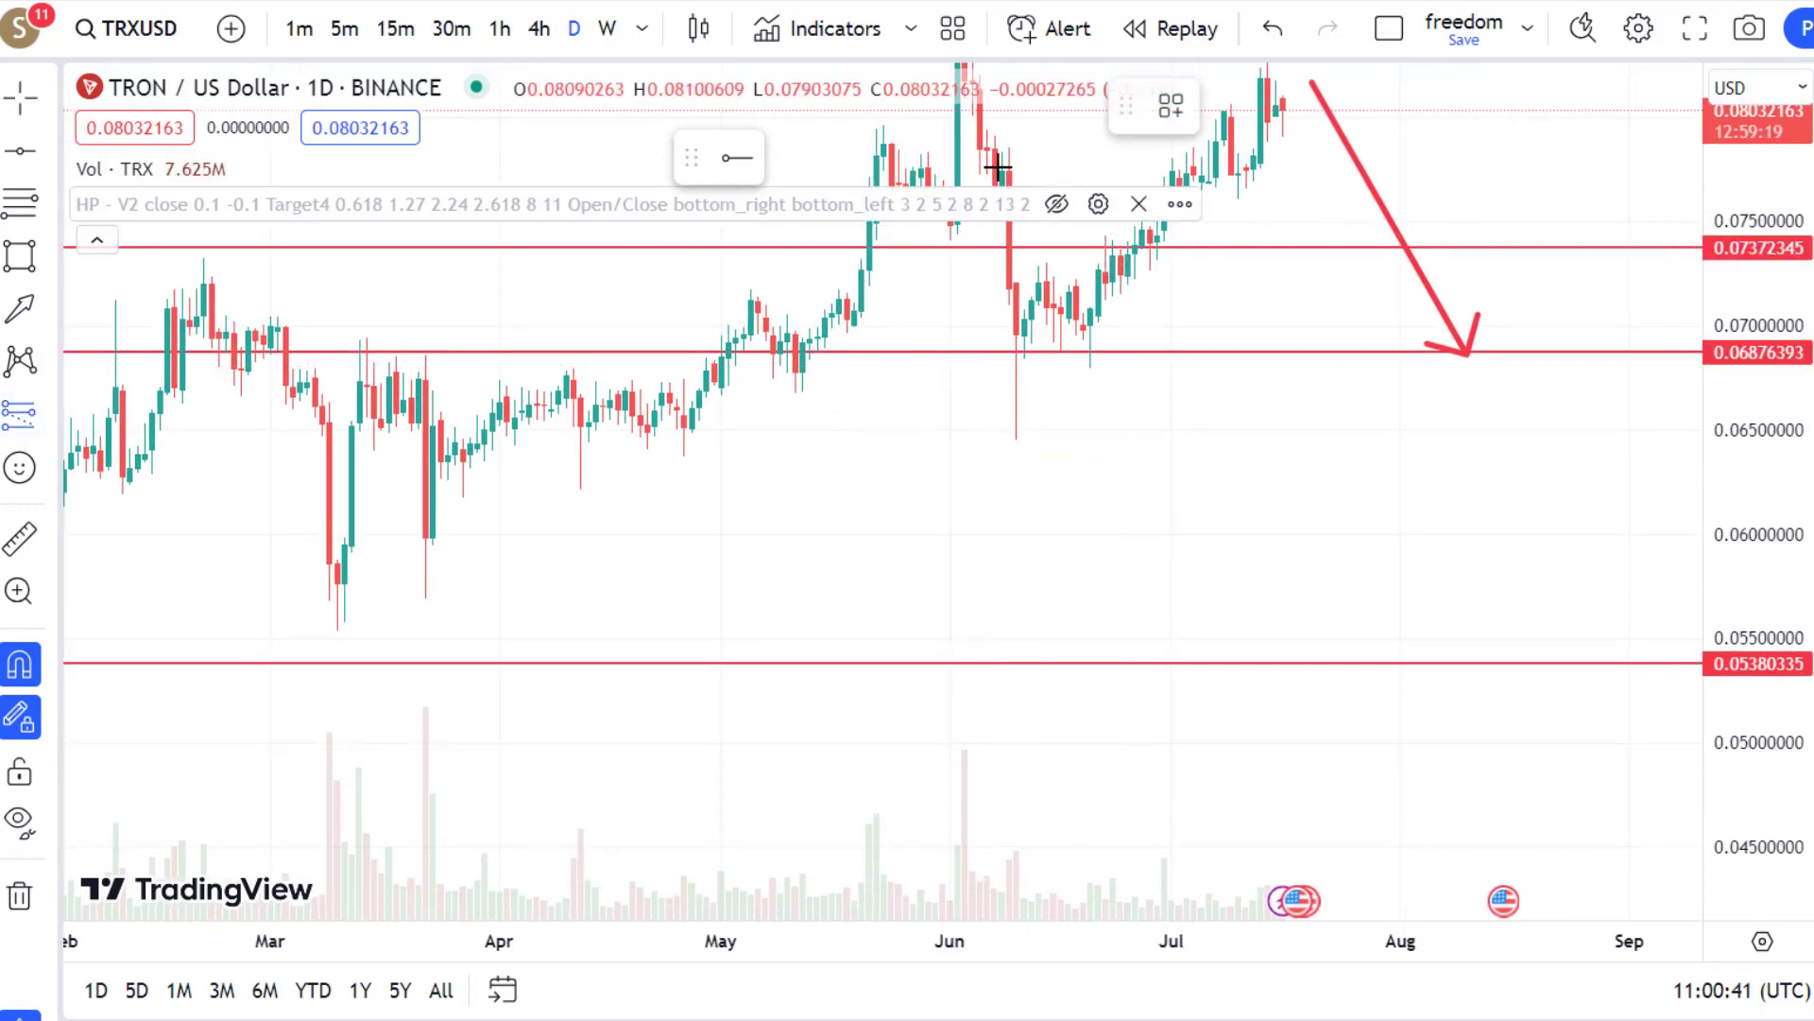
pyautogui.click(1290, 229)
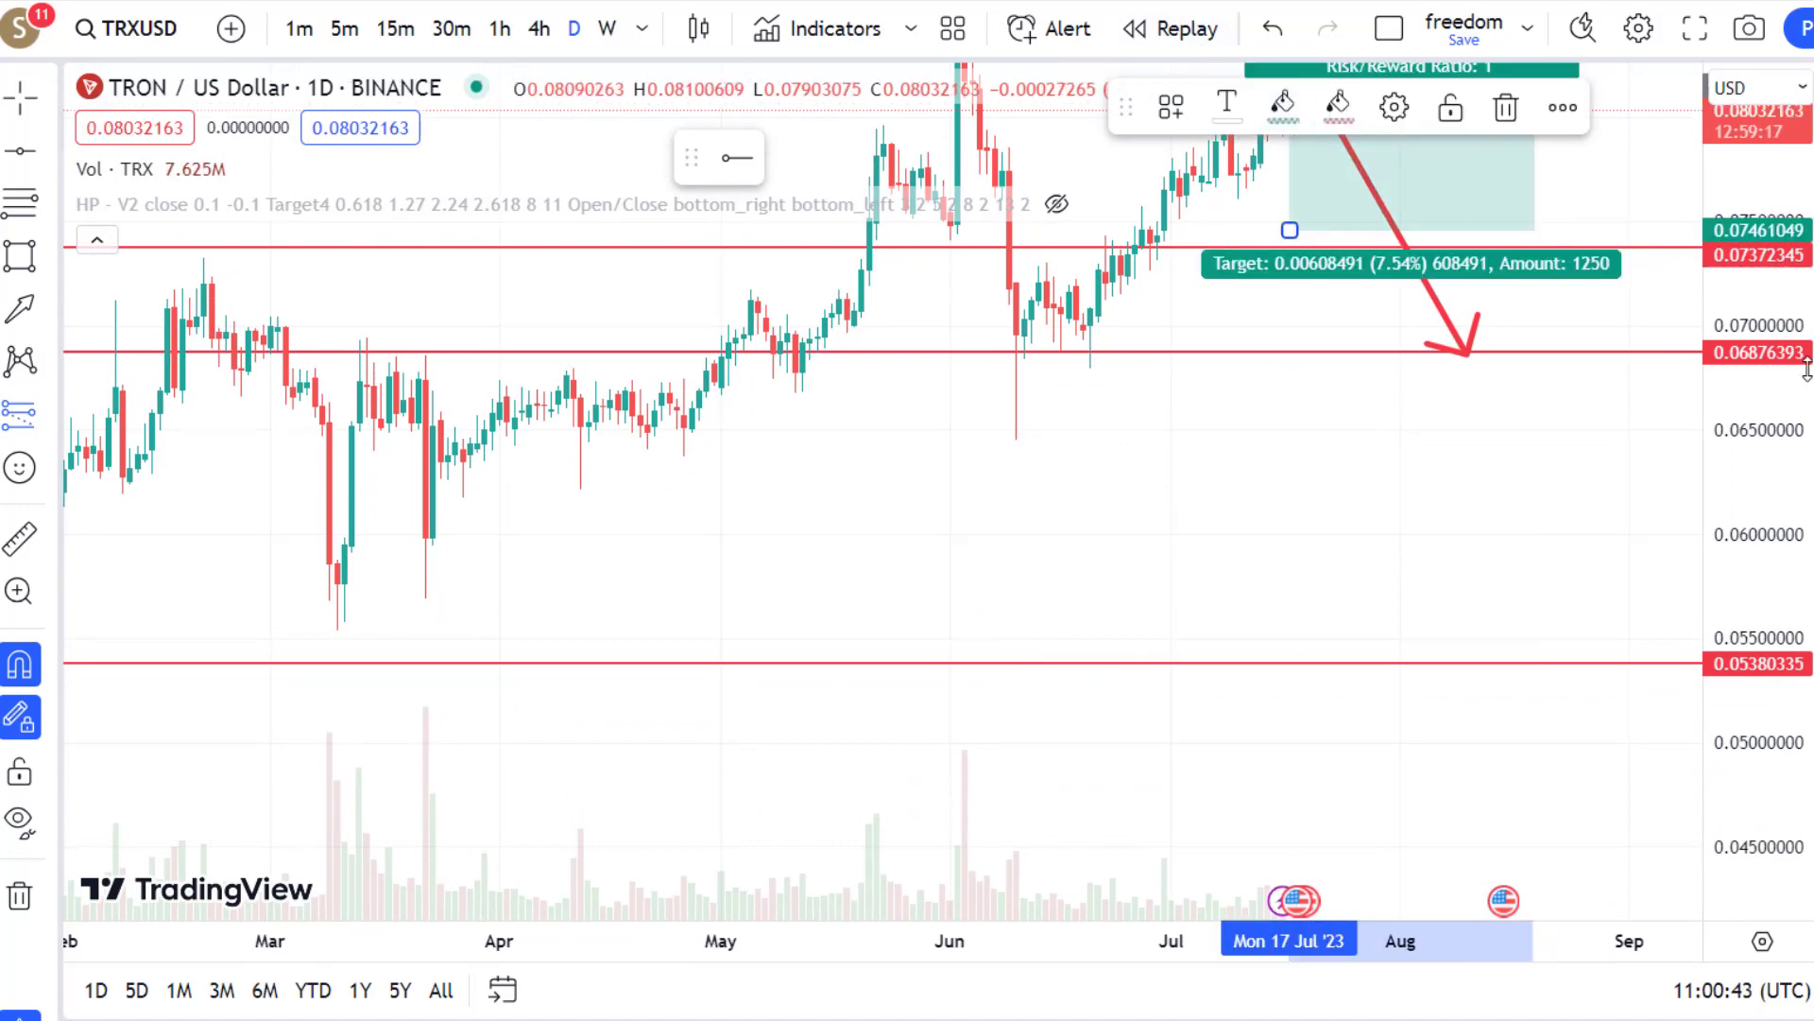
pyautogui.moveTo(1782, 472); pyautogui.dragTo(1716, 691)
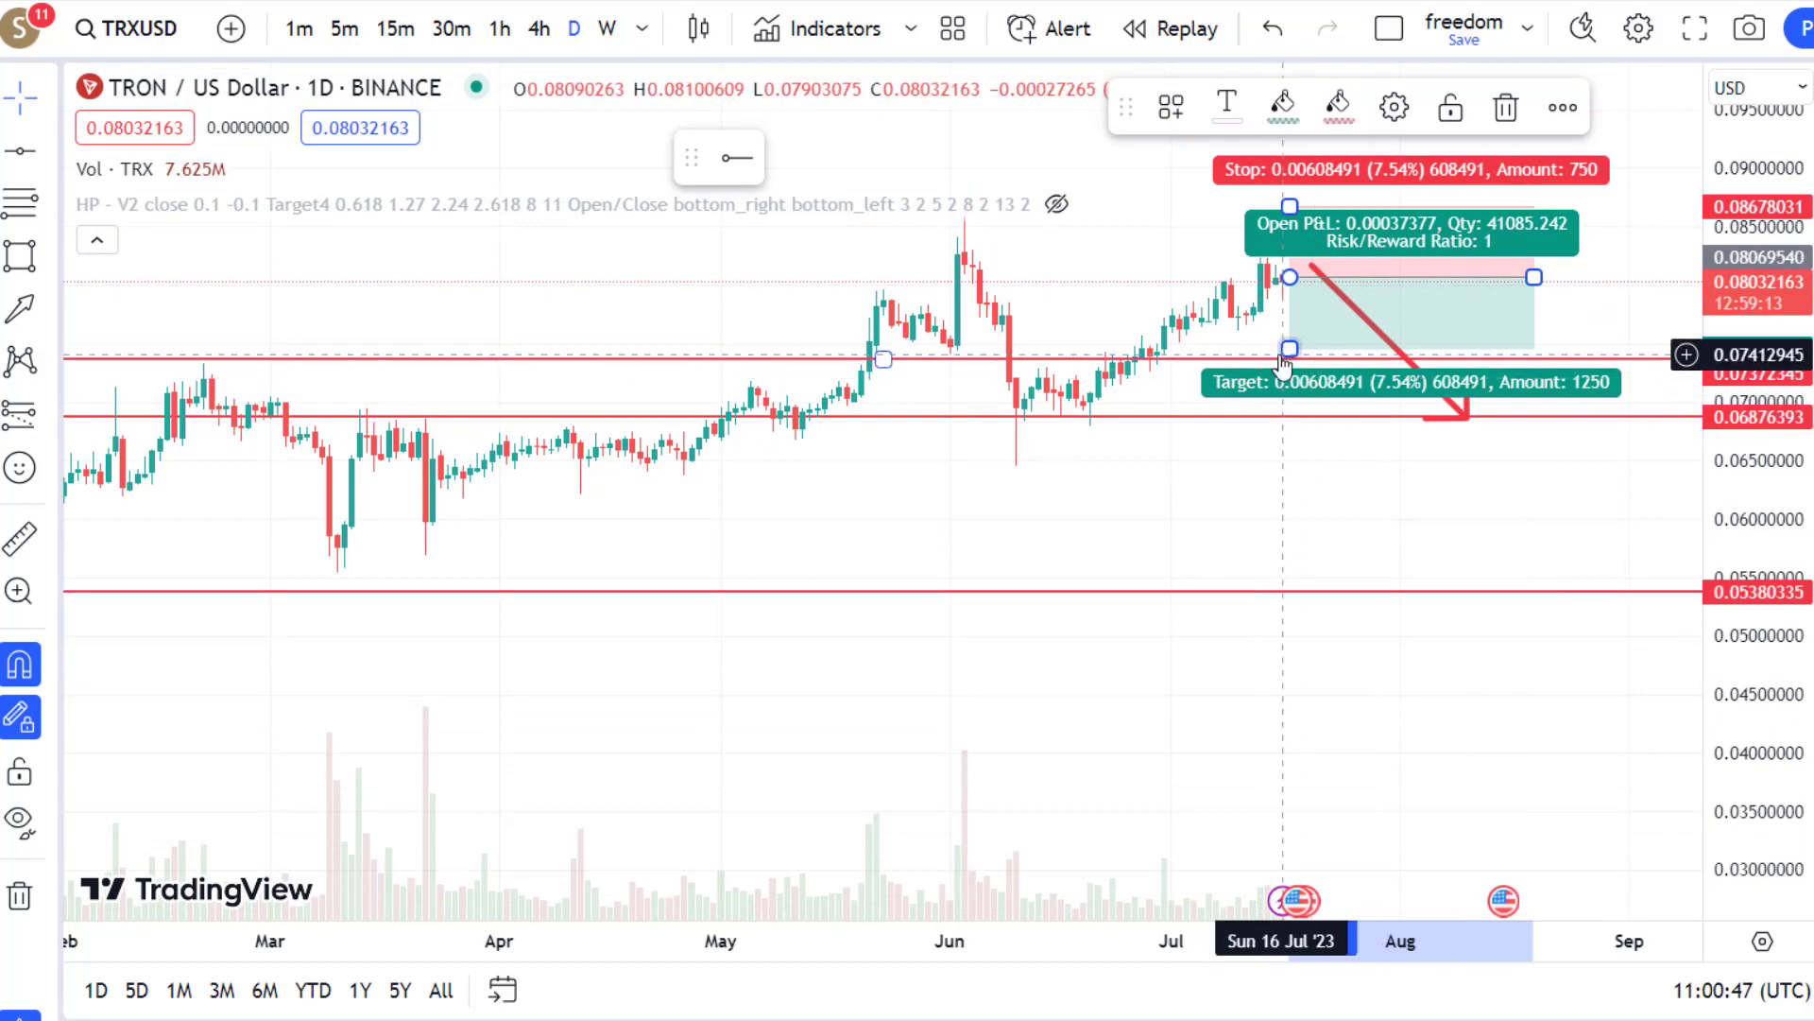
pyautogui.moveTo(1288, 349); pyautogui.dragTo(1347, 600)
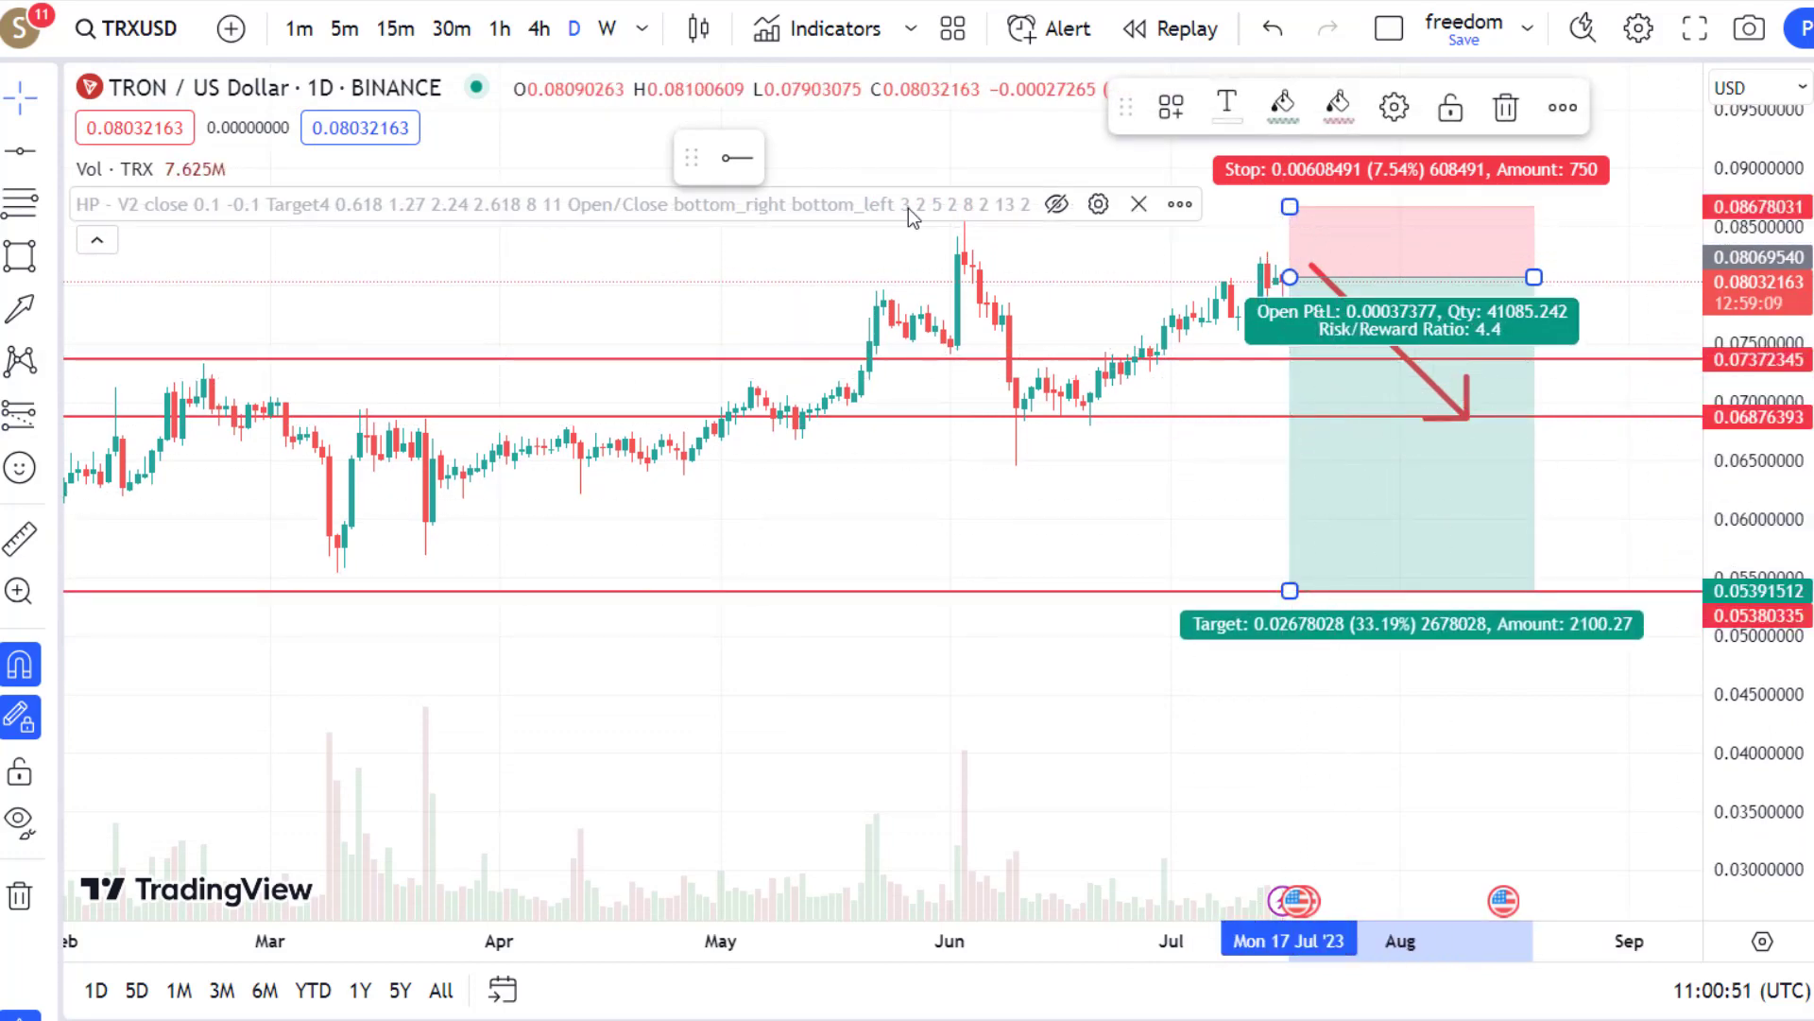
pyautogui.click(814, 215)
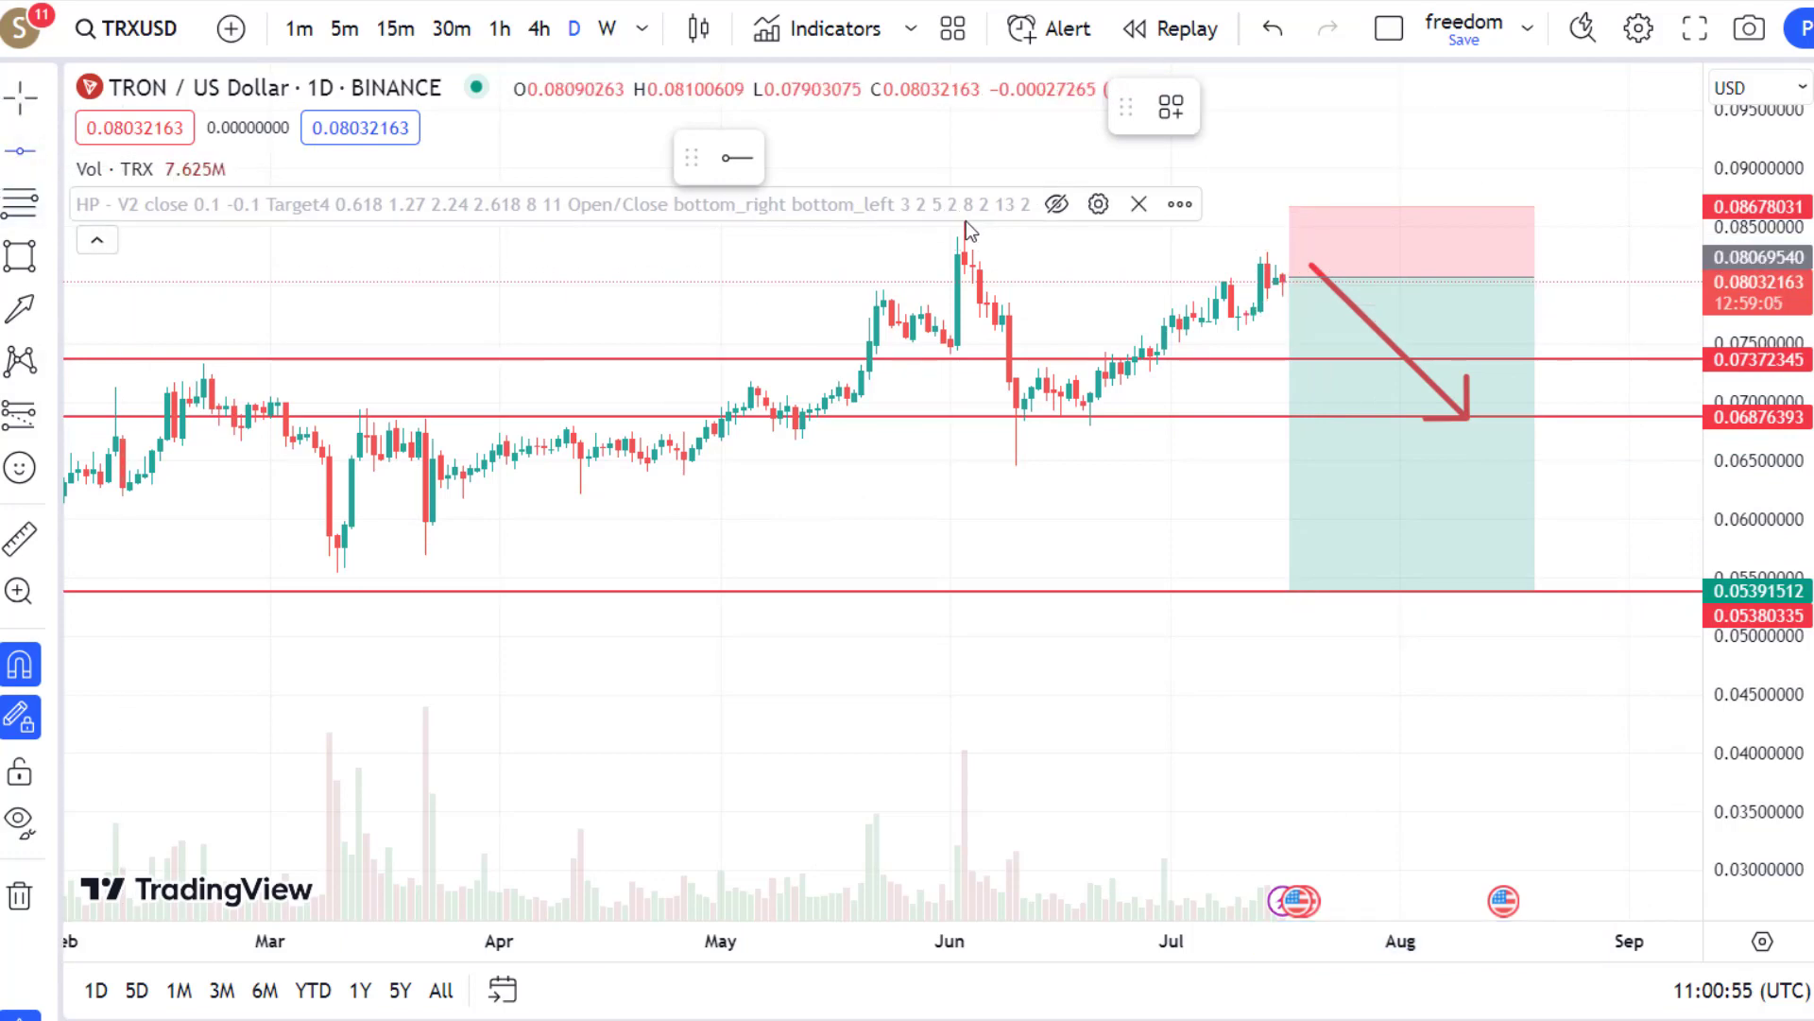
# Step: Add a horizontal line at about 0.0869, delete the red arrow, and pan the chart left
pyautogui.click(1387, 203)
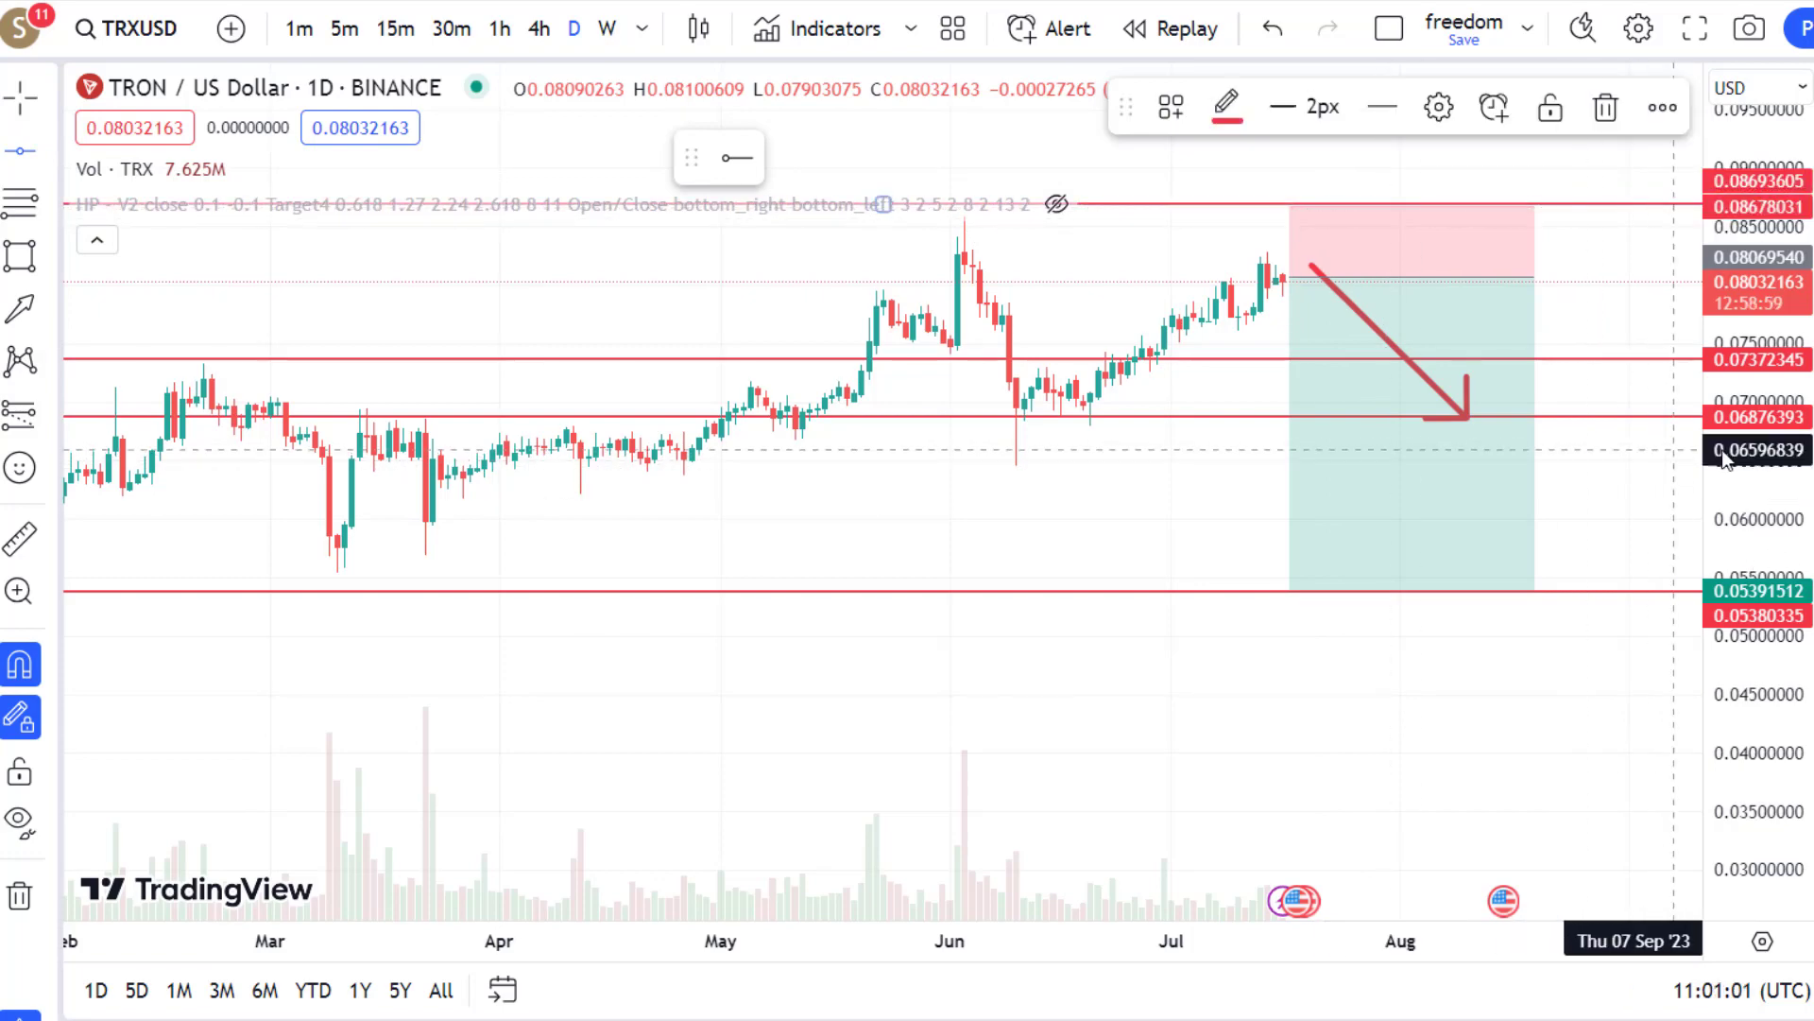
pyautogui.moveTo(1764, 527); pyautogui.dragTo(1760, 231)
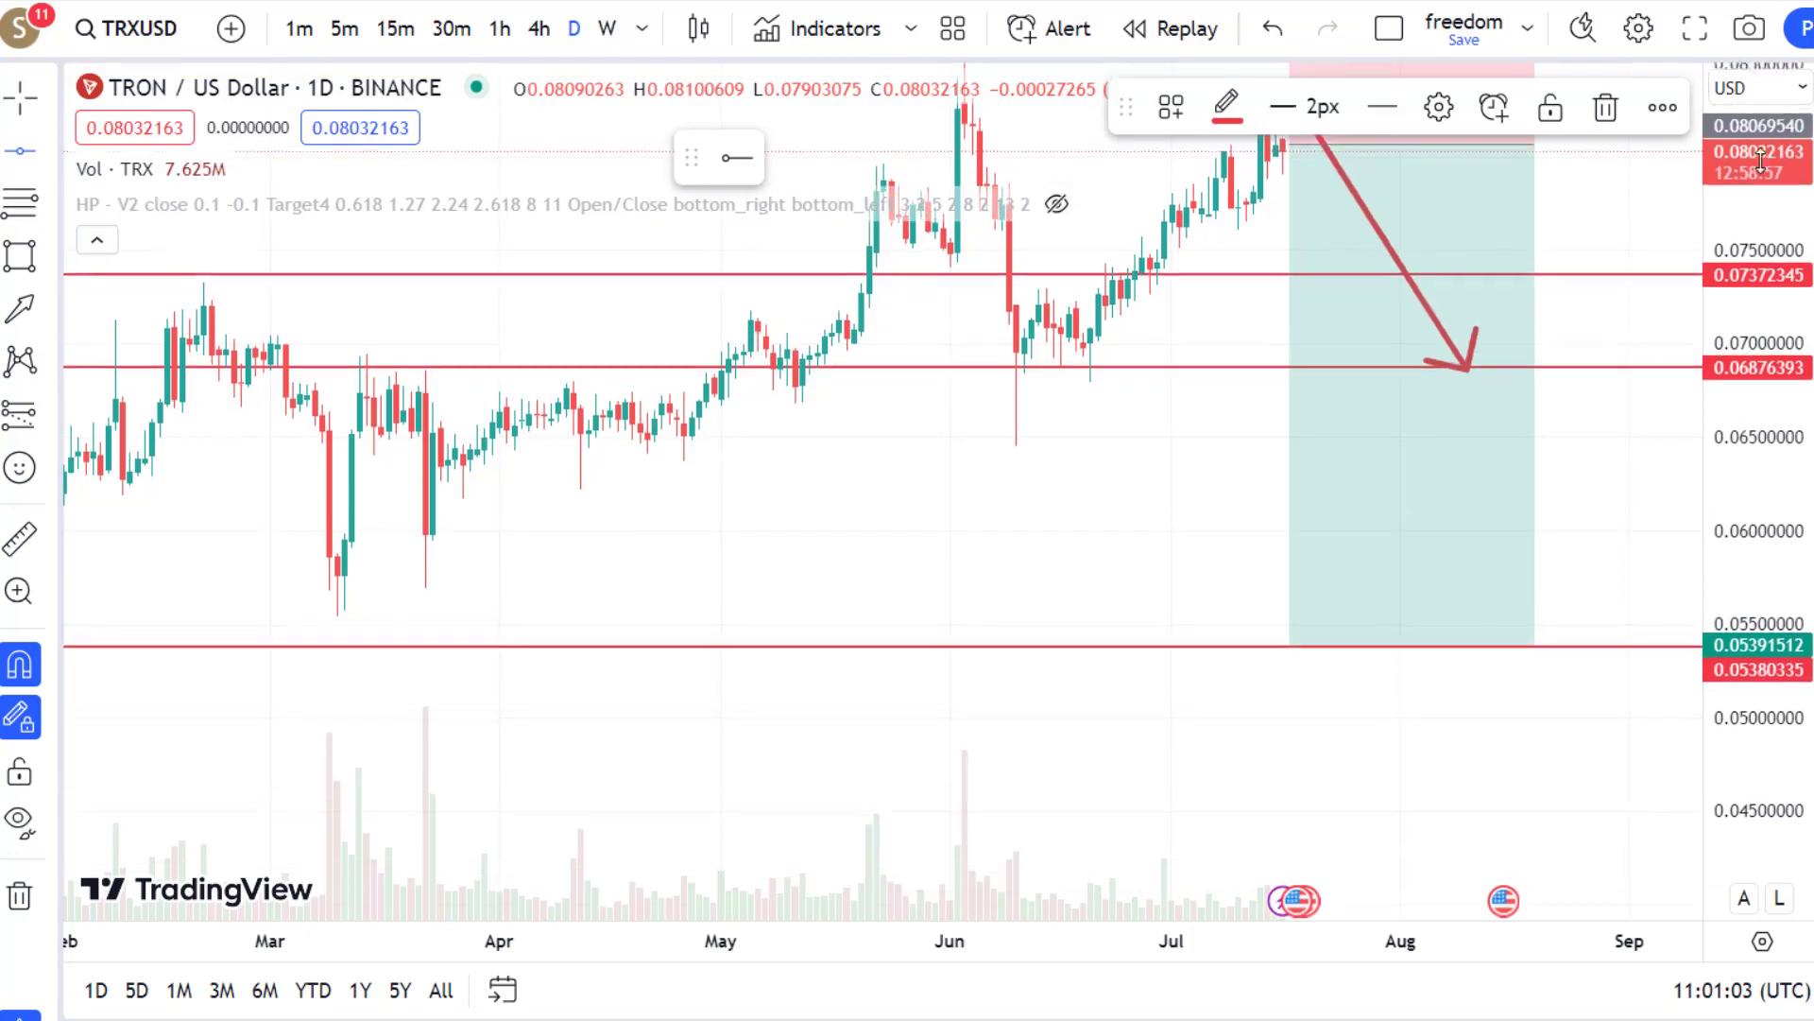
pyautogui.click(1467, 368)
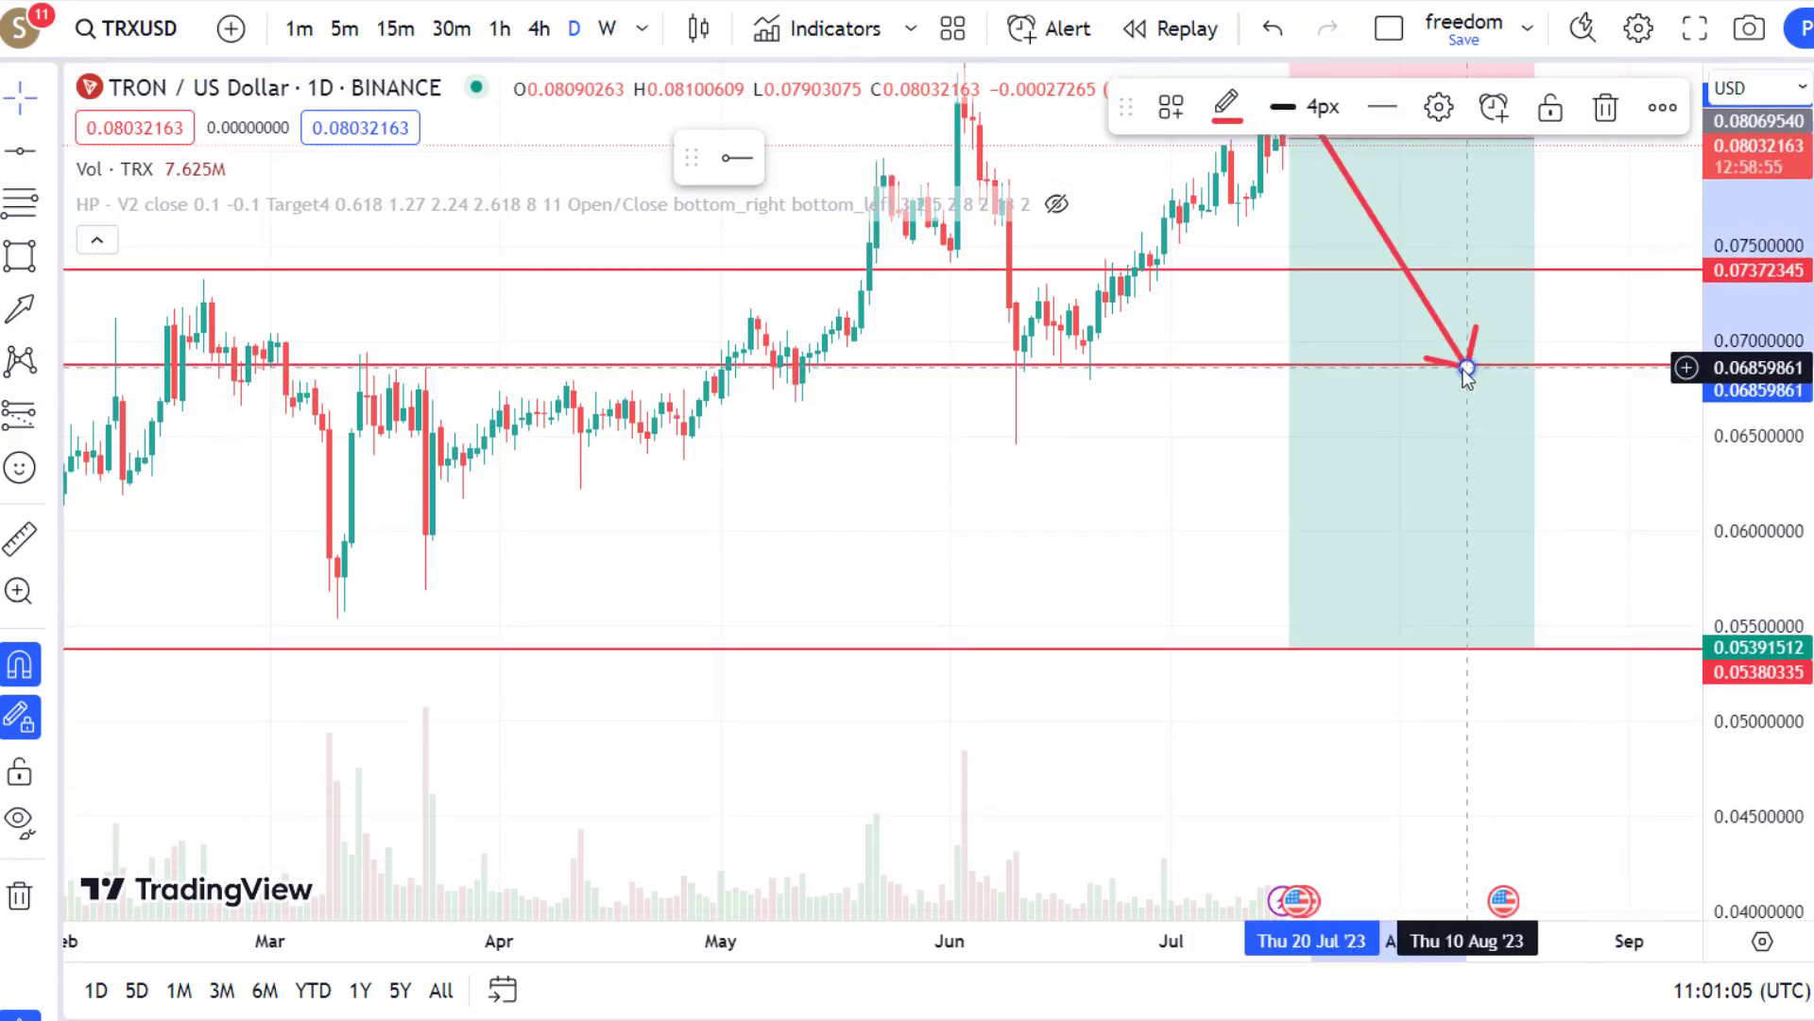
pyautogui.click(1607, 107)
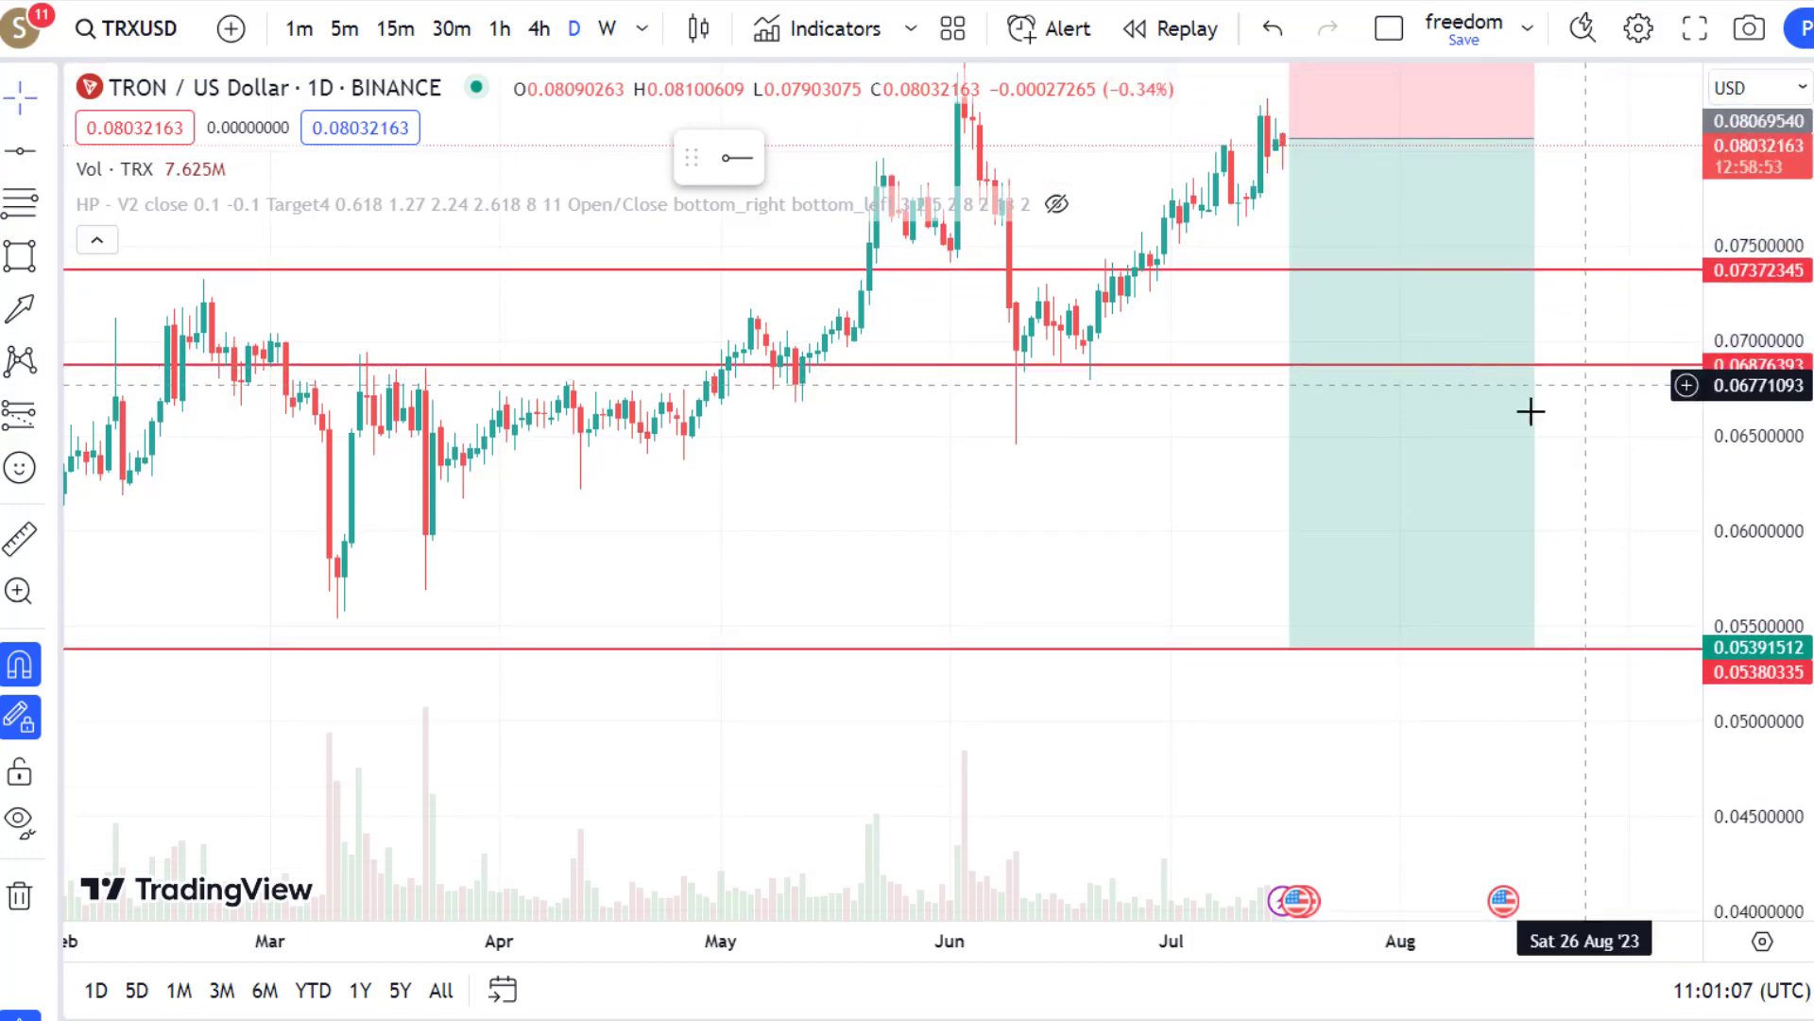
pyautogui.rightClick(1143, 486)
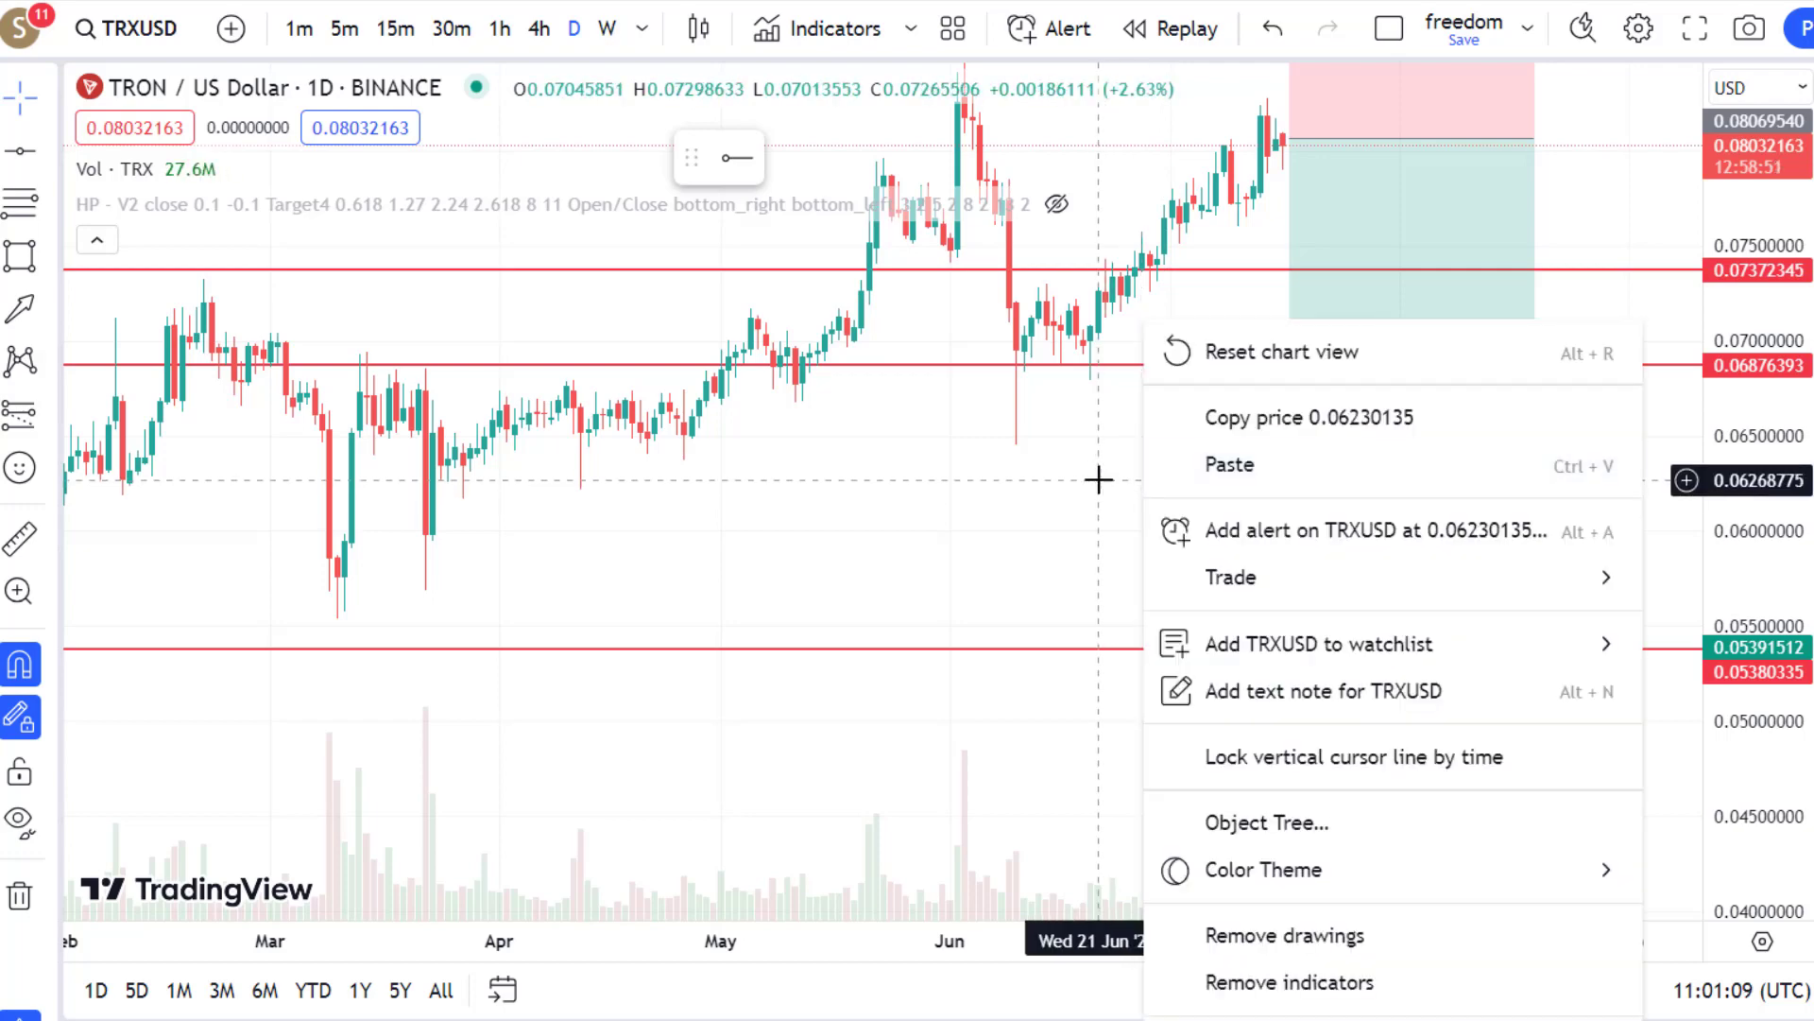
pyautogui.click(1068, 482)
pyautogui.moveTo(1069, 482); pyautogui.dragTo(936, 608)
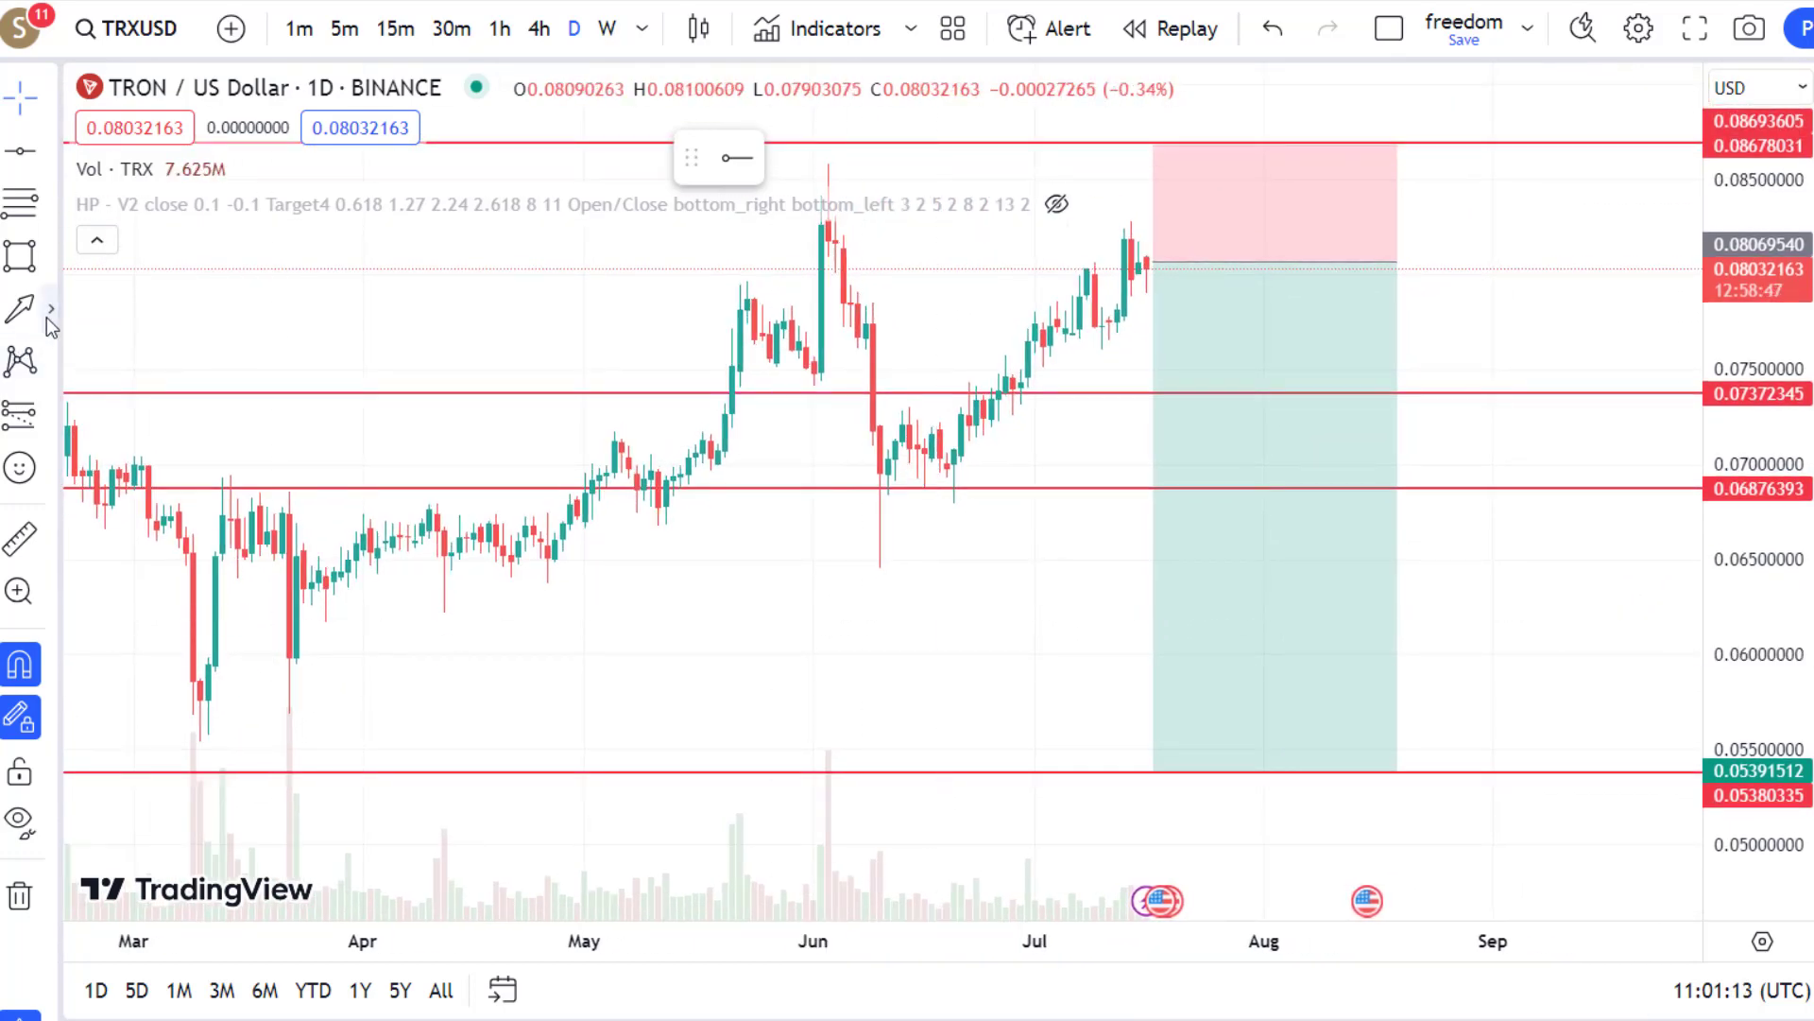
# Step: Place price notes at 0.08726270, 0.07404787, 0.06809733 and 0.05426426 right of the position box
pyautogui.click(48, 310)
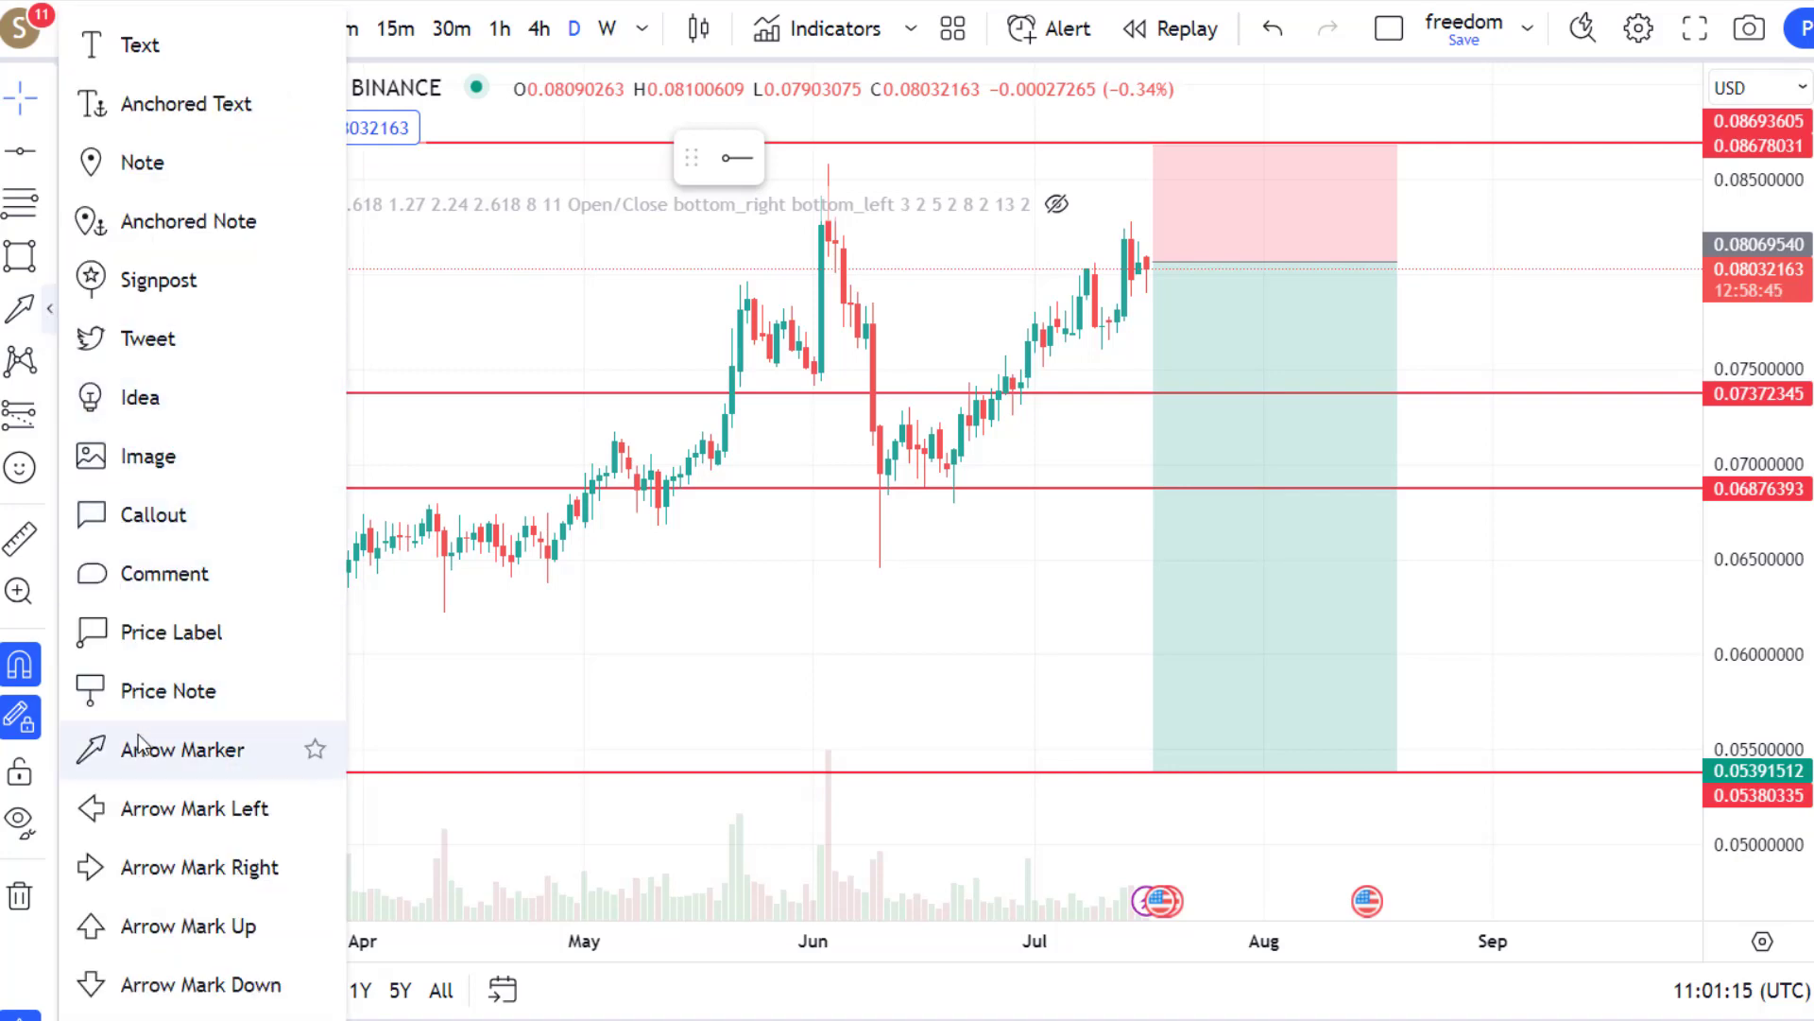
pyautogui.click(163, 701)
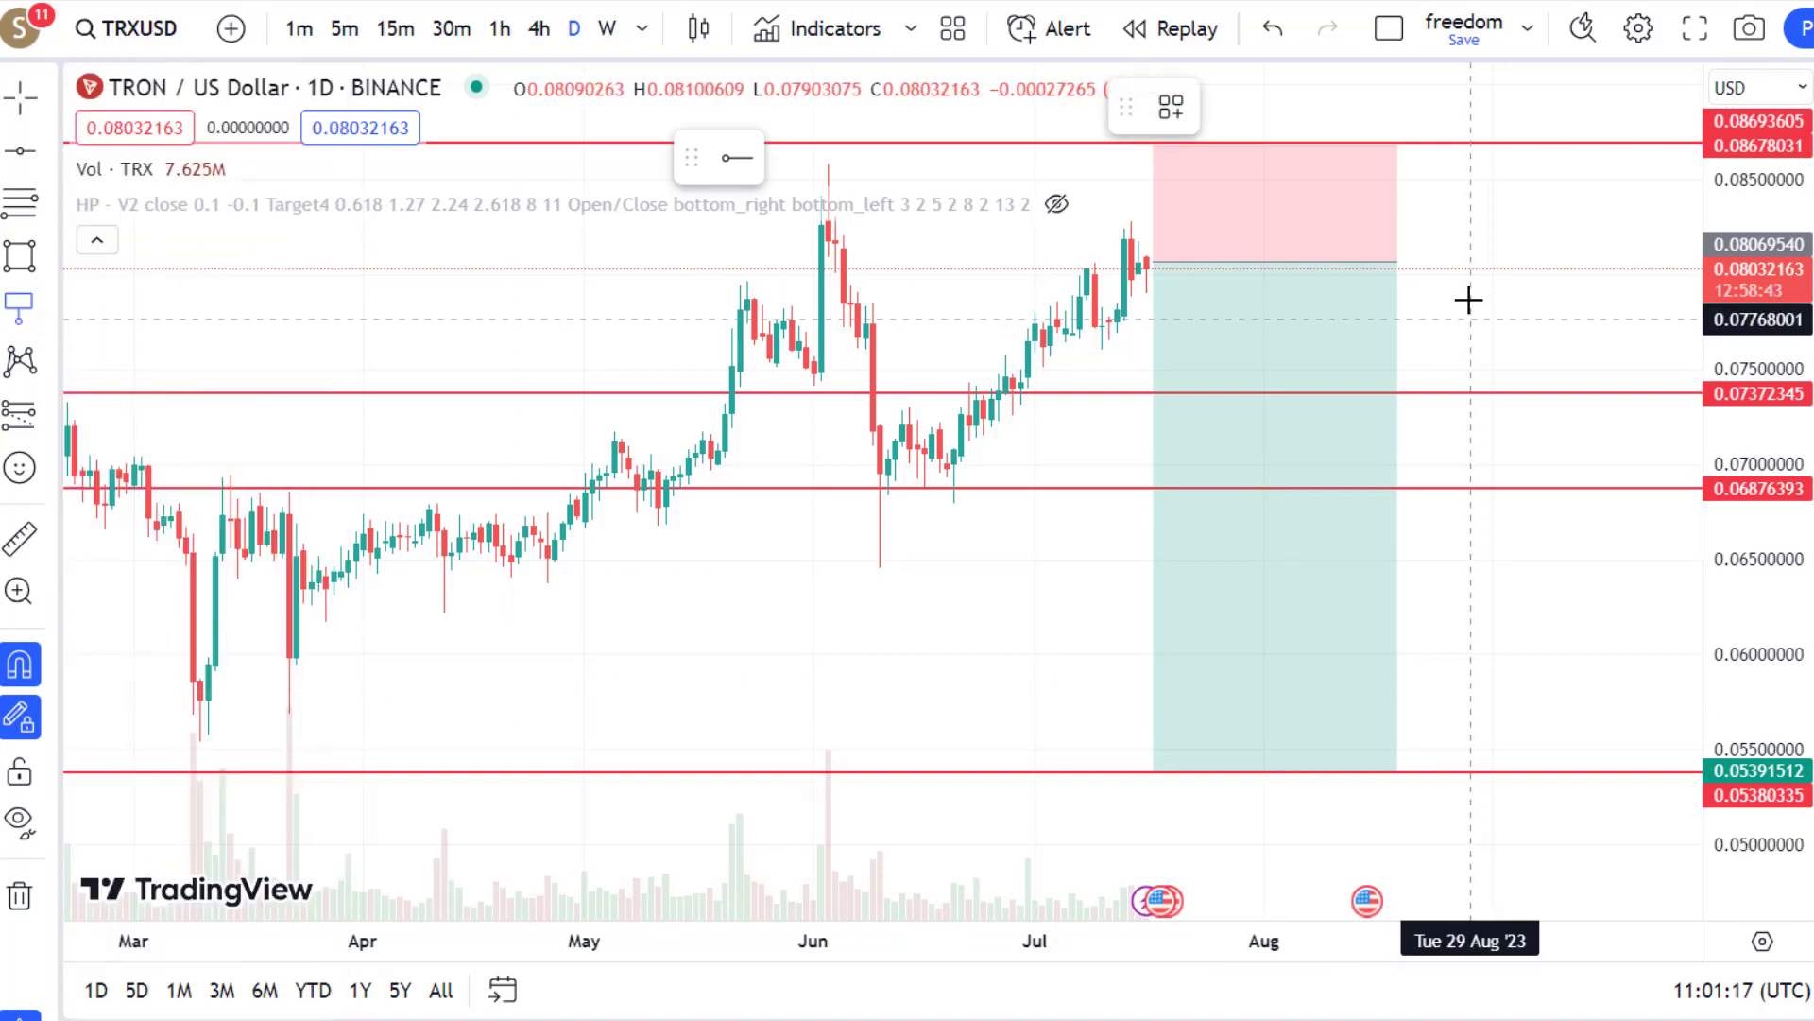
pyautogui.click(1418, 136)
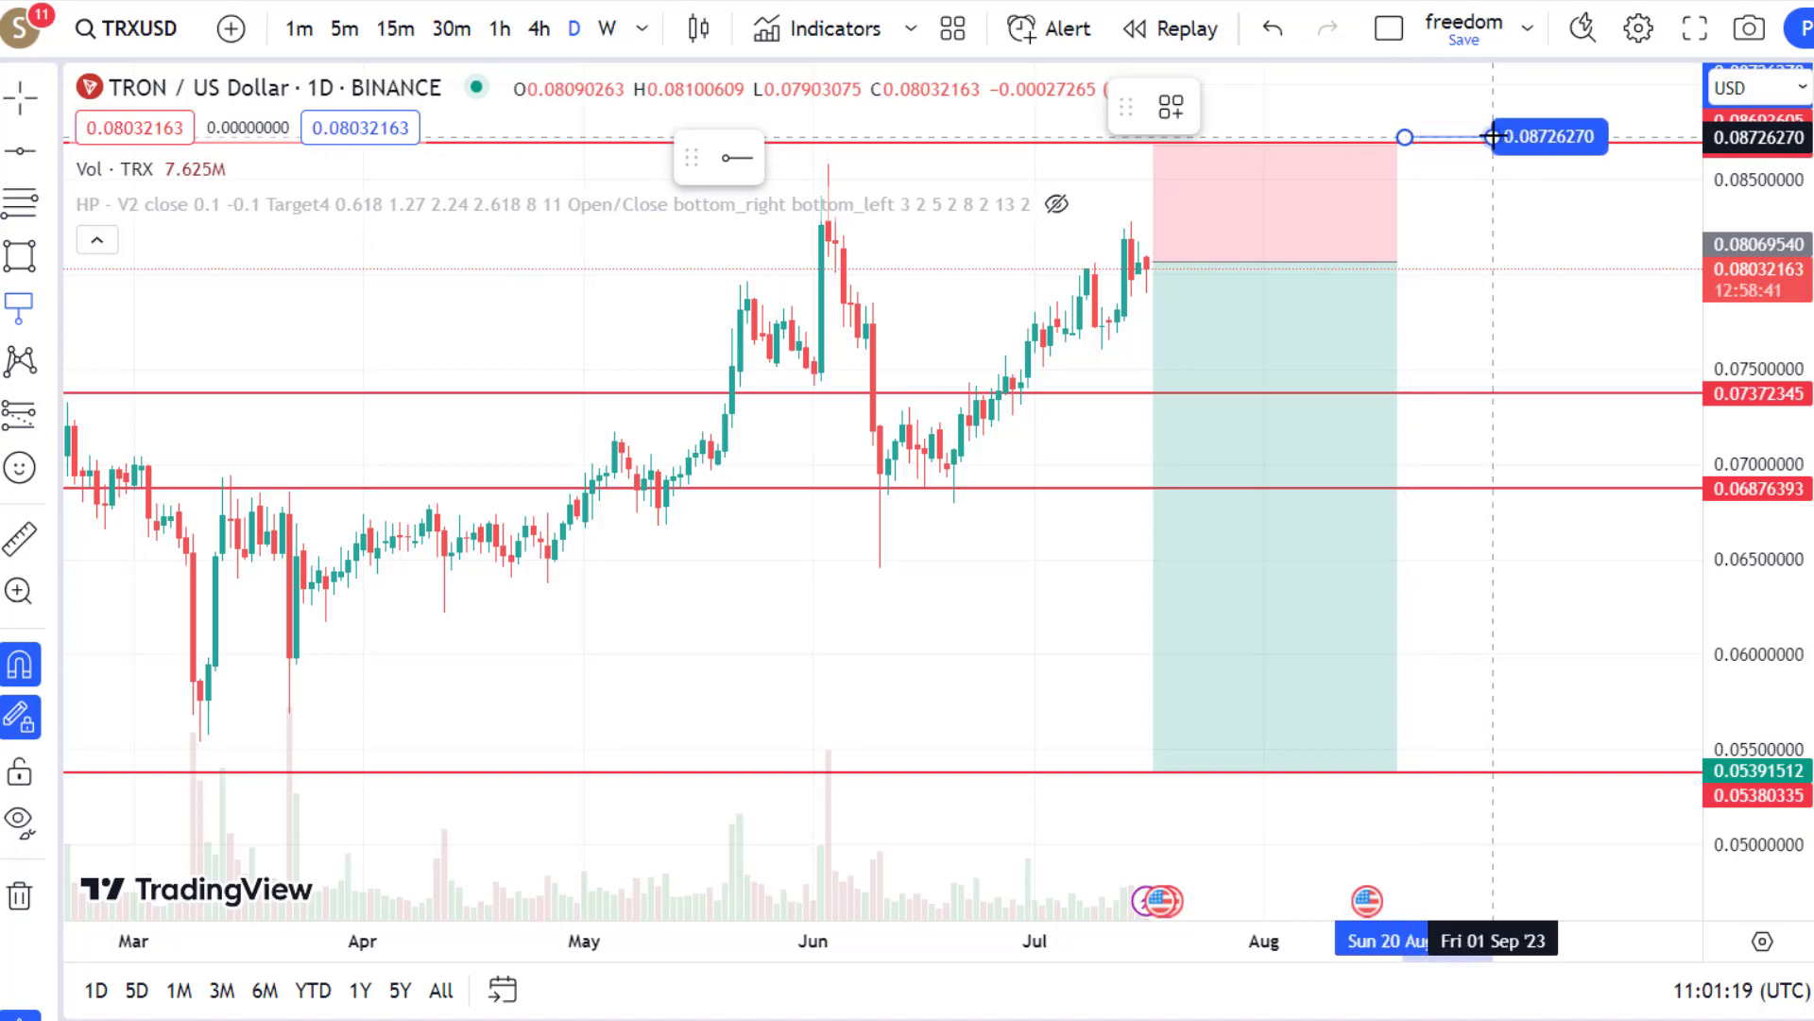
pyautogui.click(1514, 136)
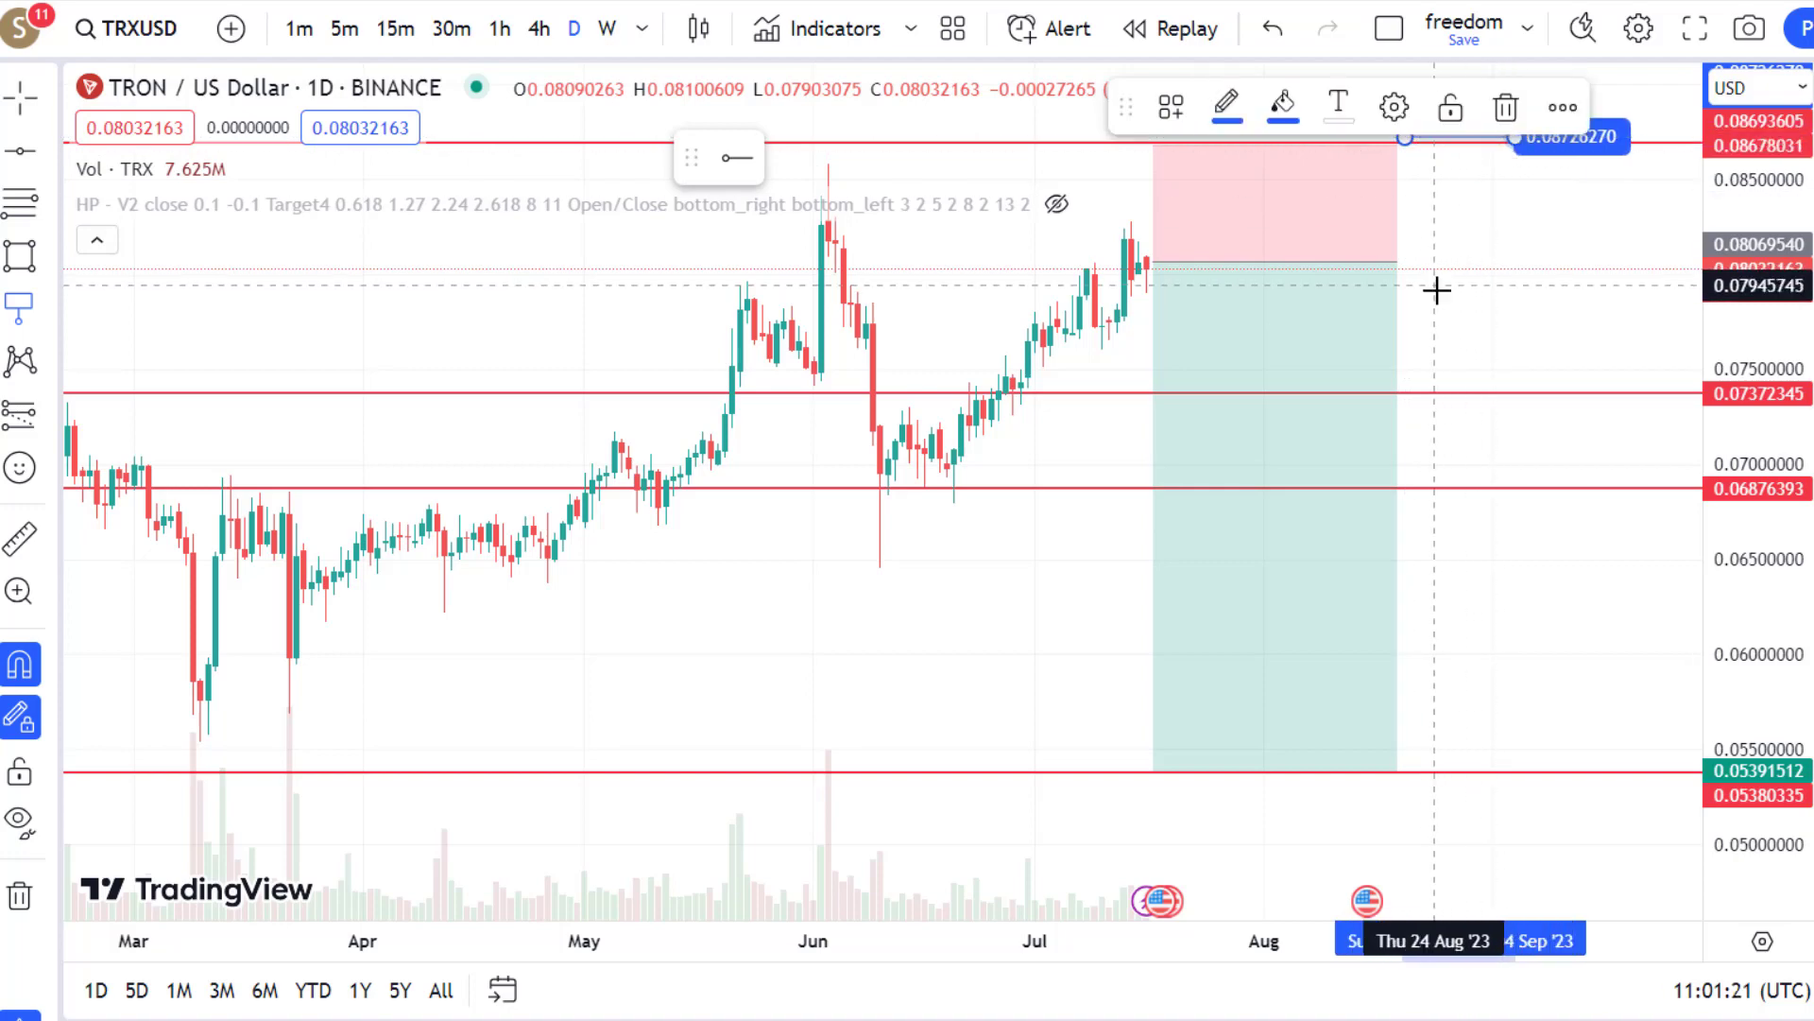
pyautogui.click(1407, 389)
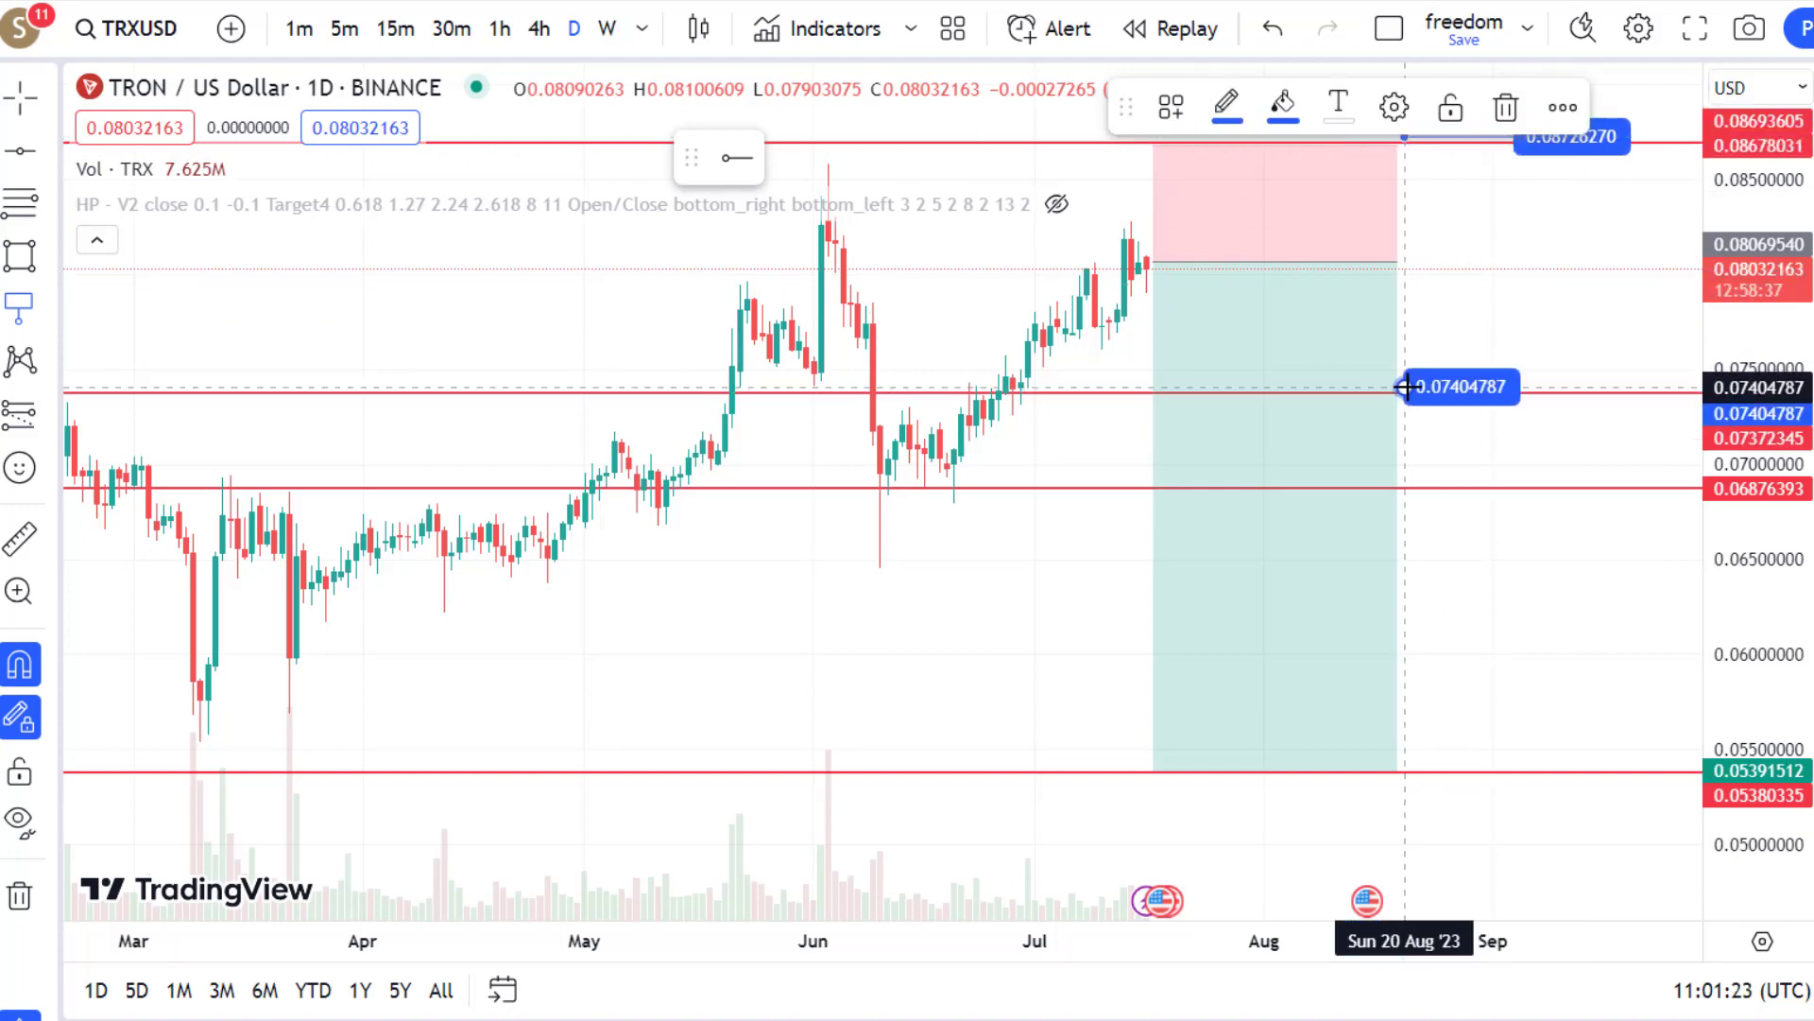
pyautogui.click(1522, 383)
pyautogui.click(1405, 499)
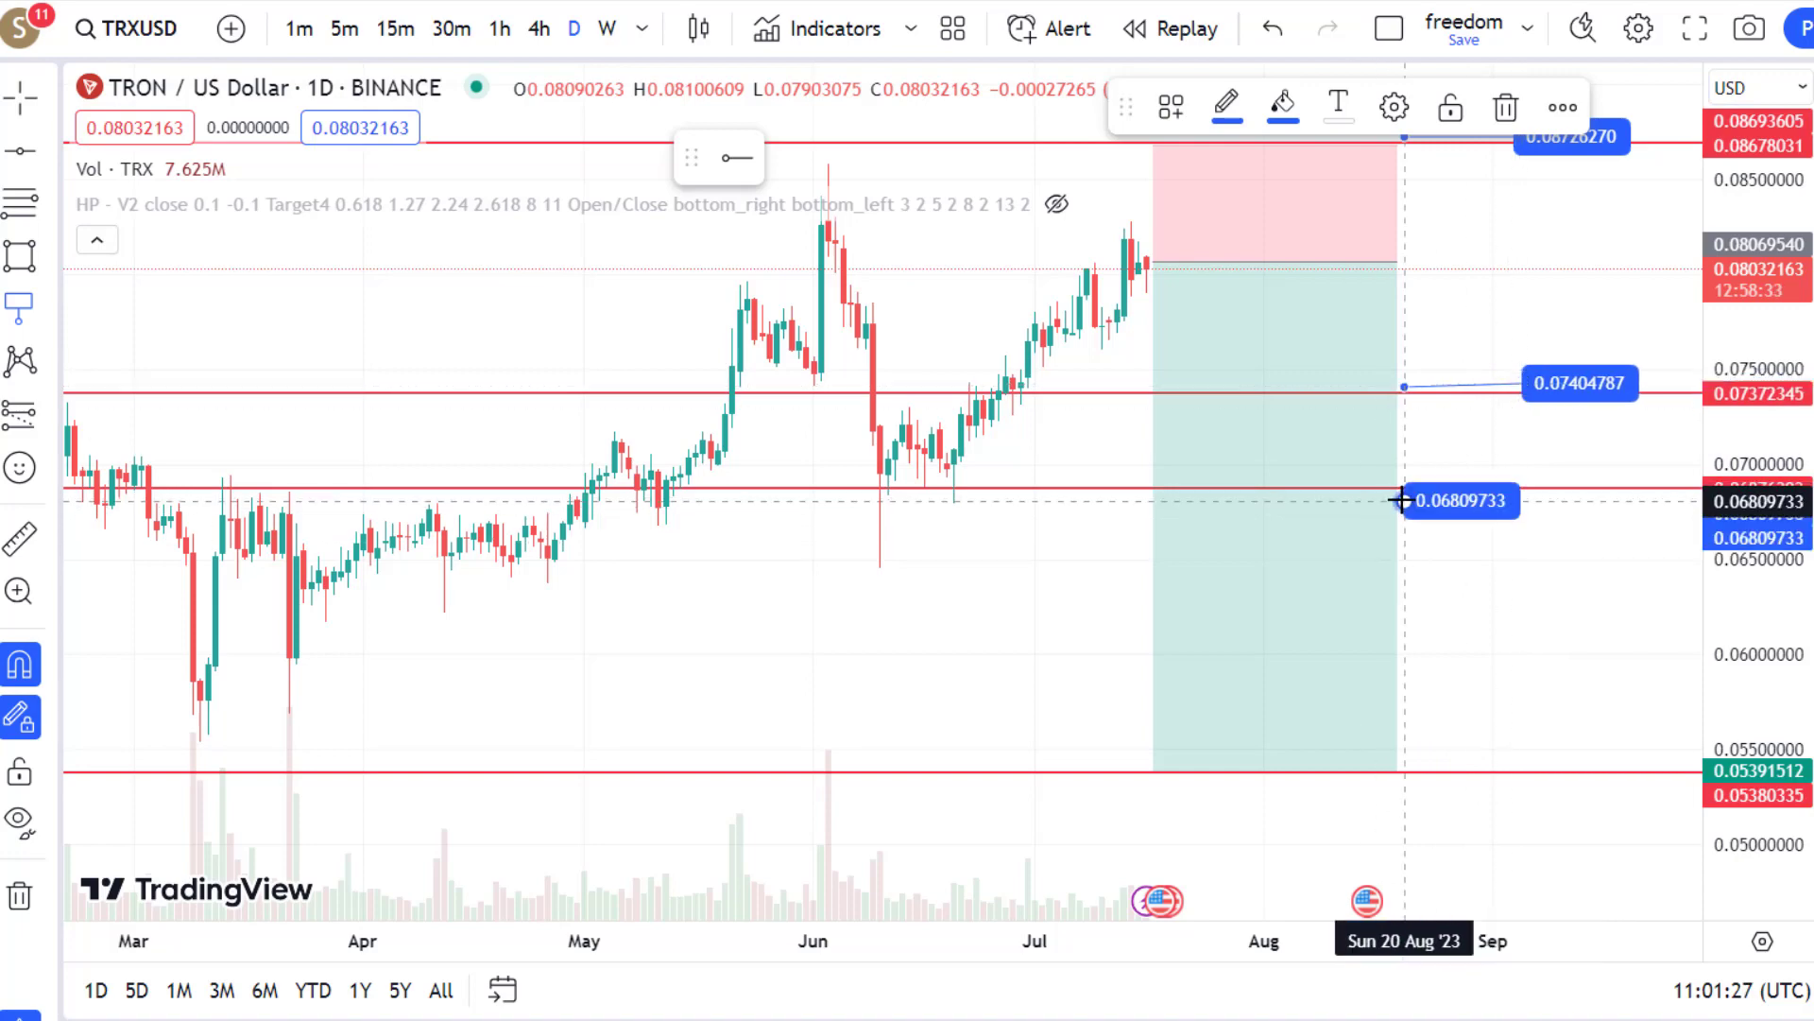
pyautogui.click(1522, 502)
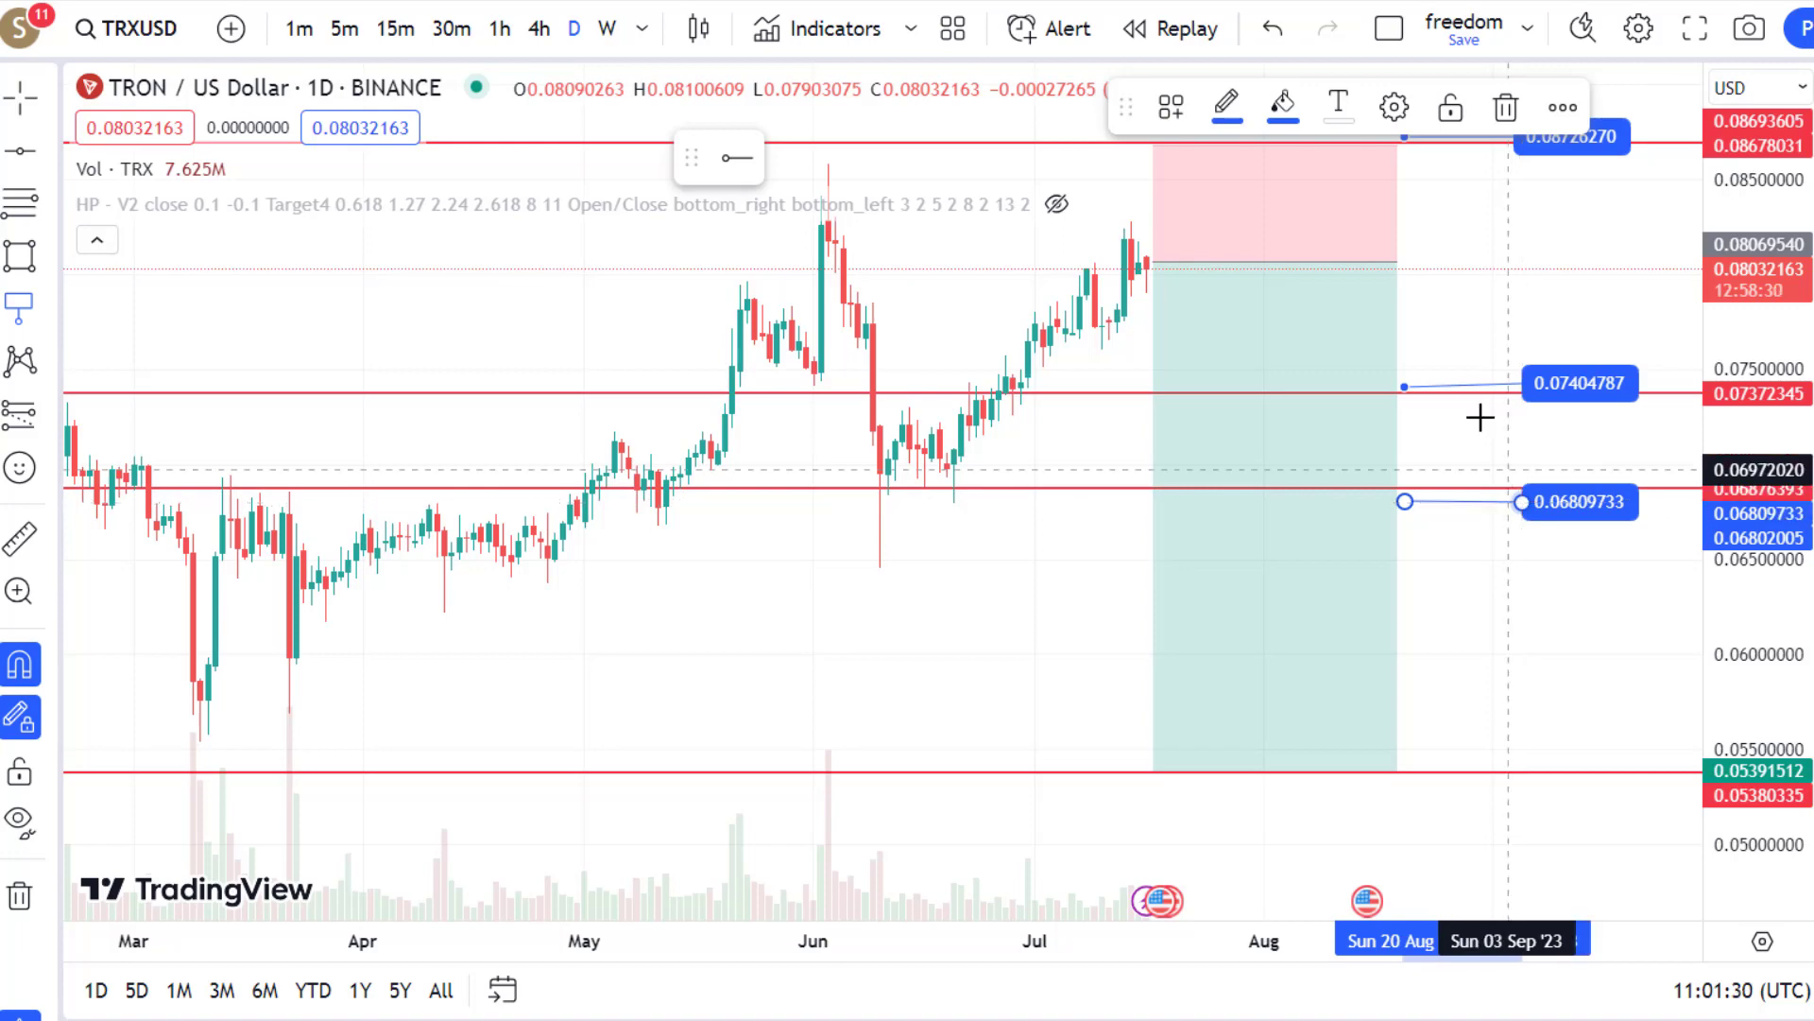
pyautogui.click(1405, 763)
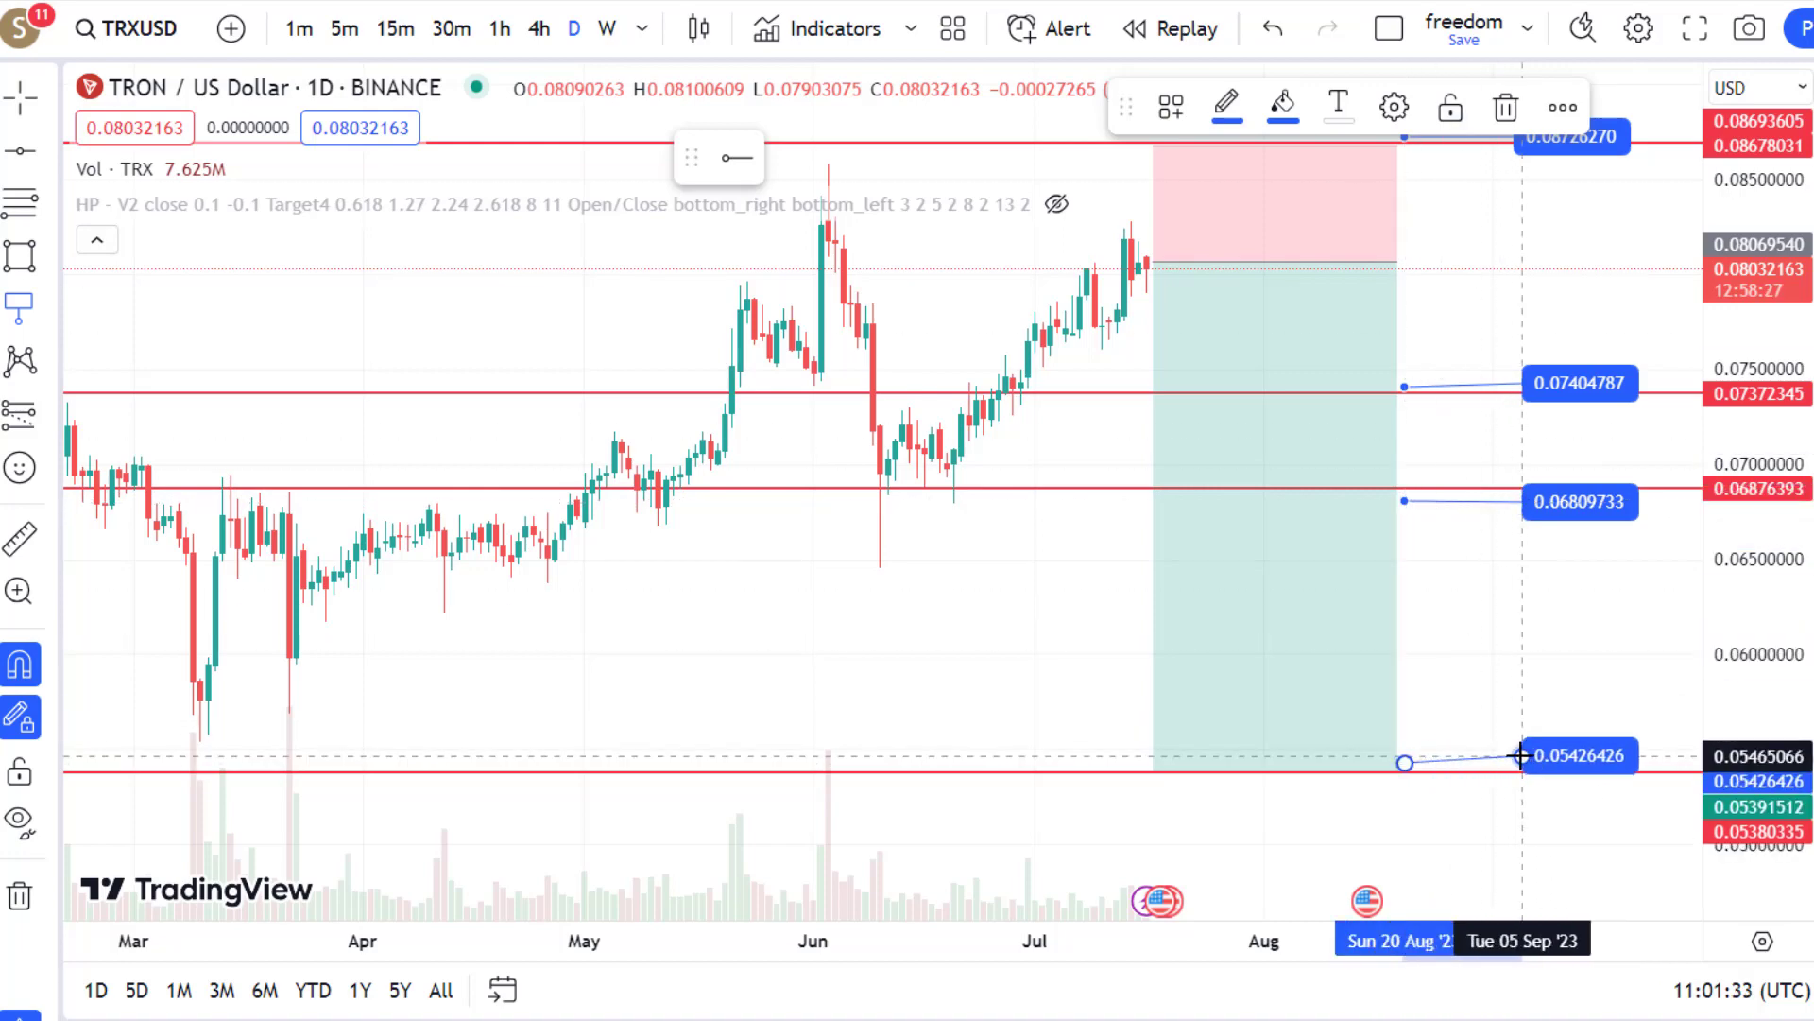
pyautogui.click(1522, 756)
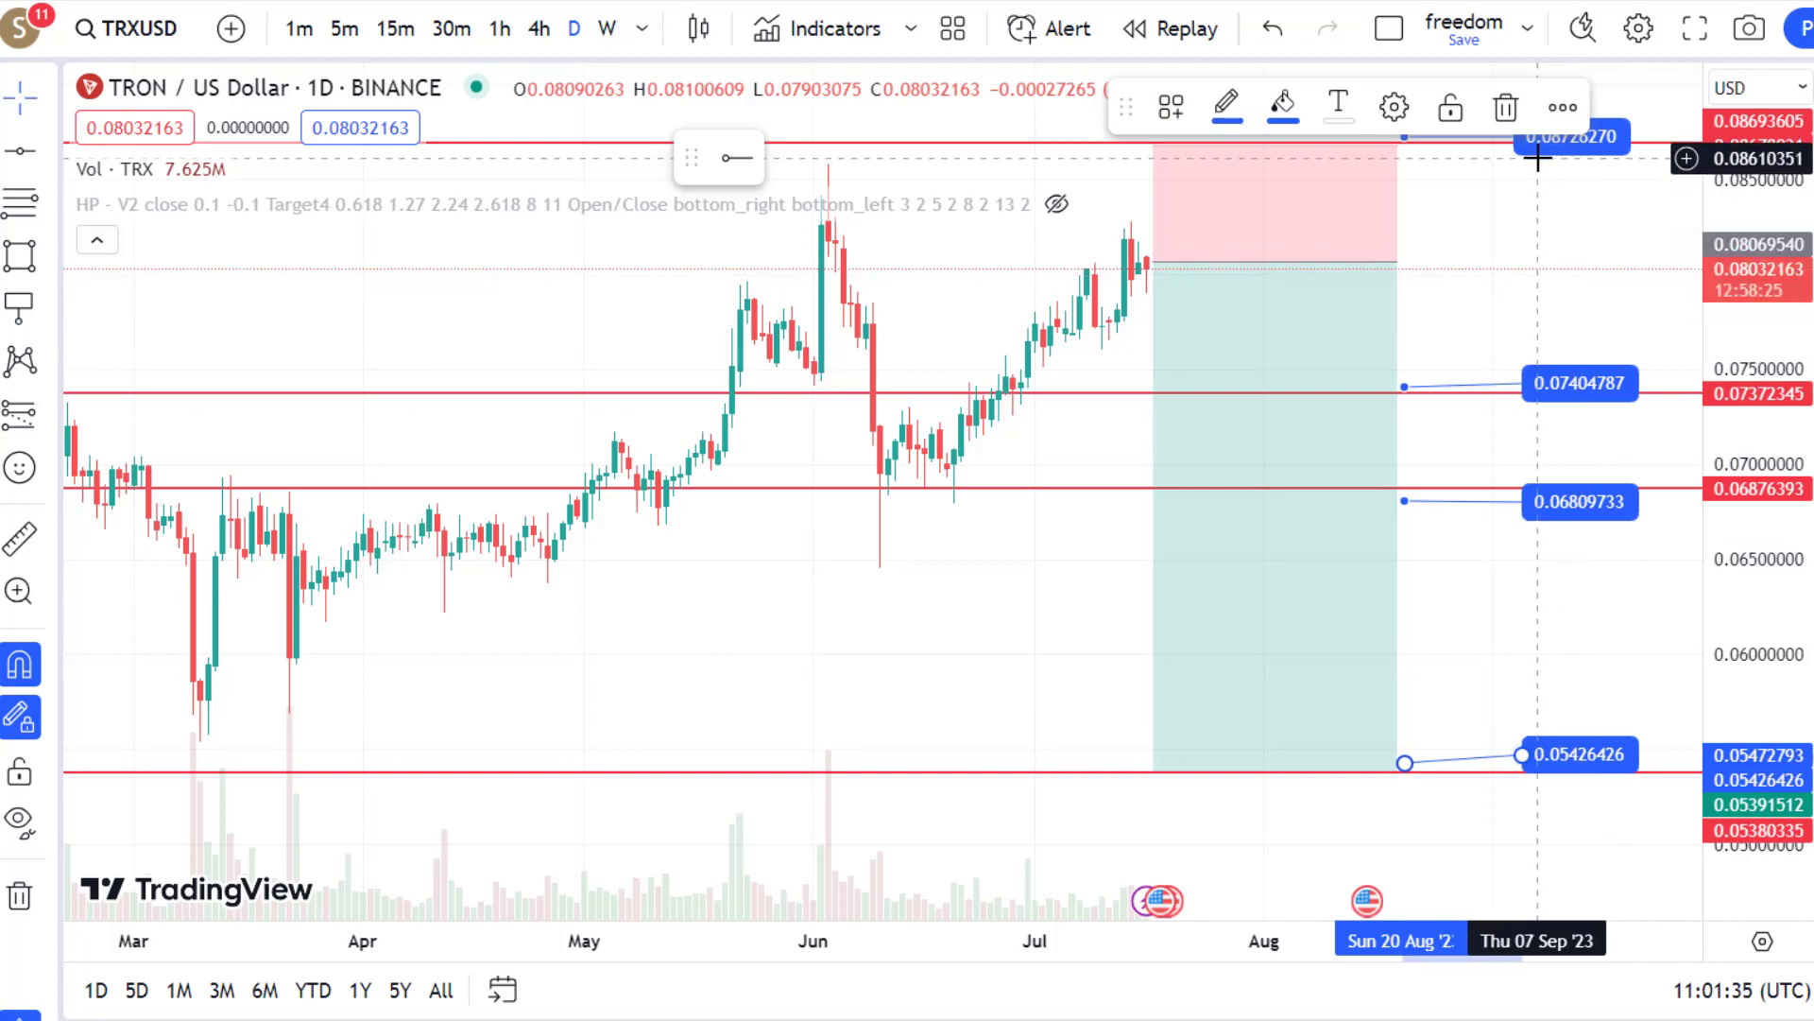
# Step: Label the four price notes Stoploss (0.08726270), TP1 (0.07404787), TP2 (0.06809733) and TP3 (0.05426426)
pyautogui.doubleClick(1528, 158)
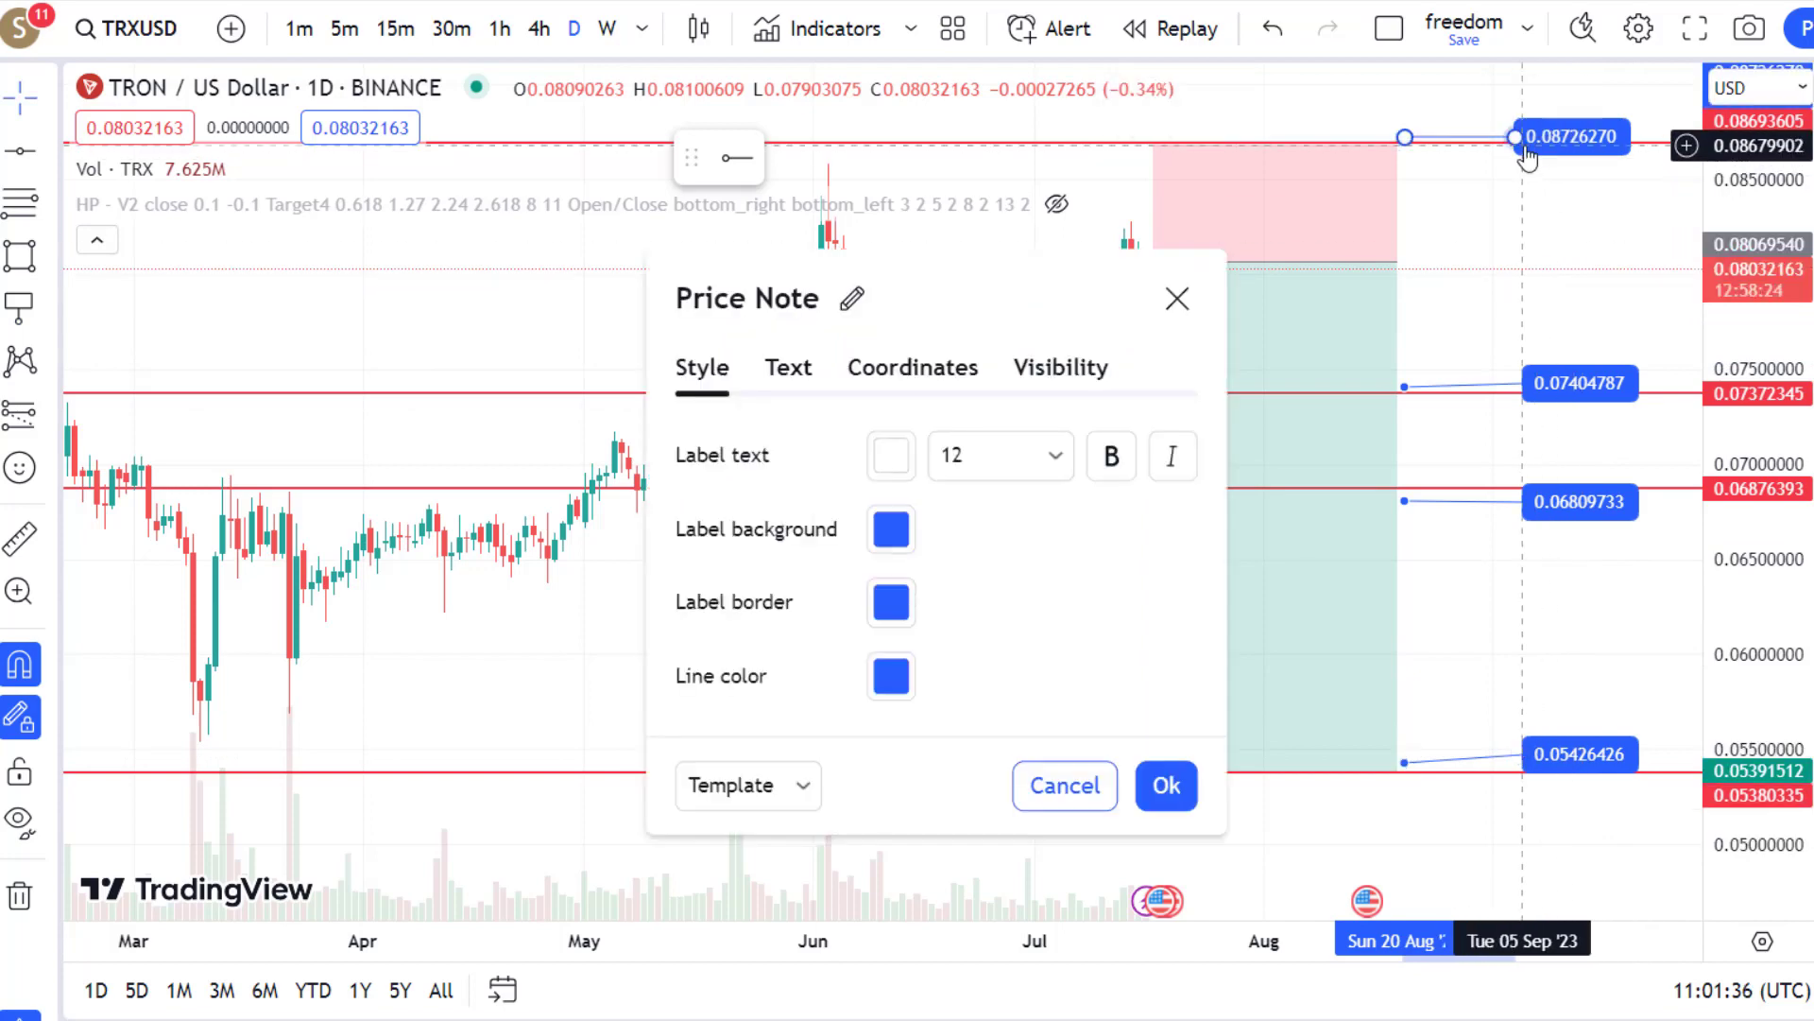
pyautogui.click(787, 370)
pyautogui.write('Stoploss')
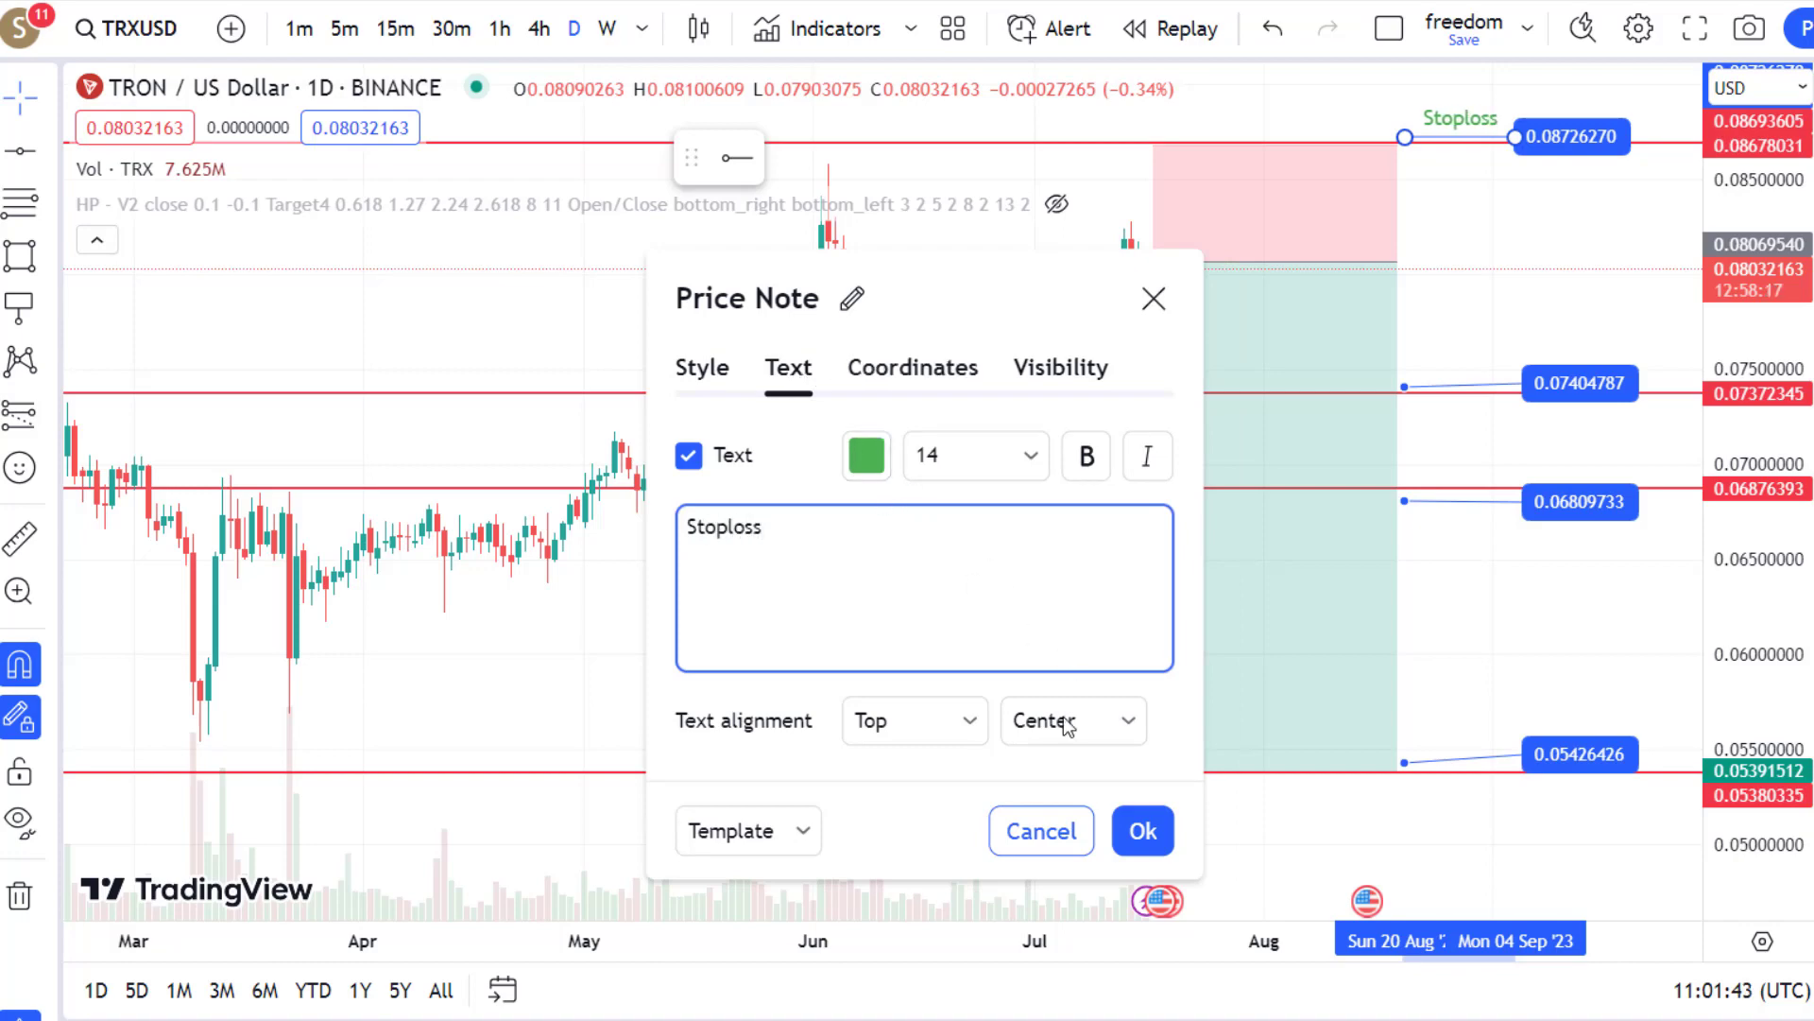
pyautogui.click(1144, 830)
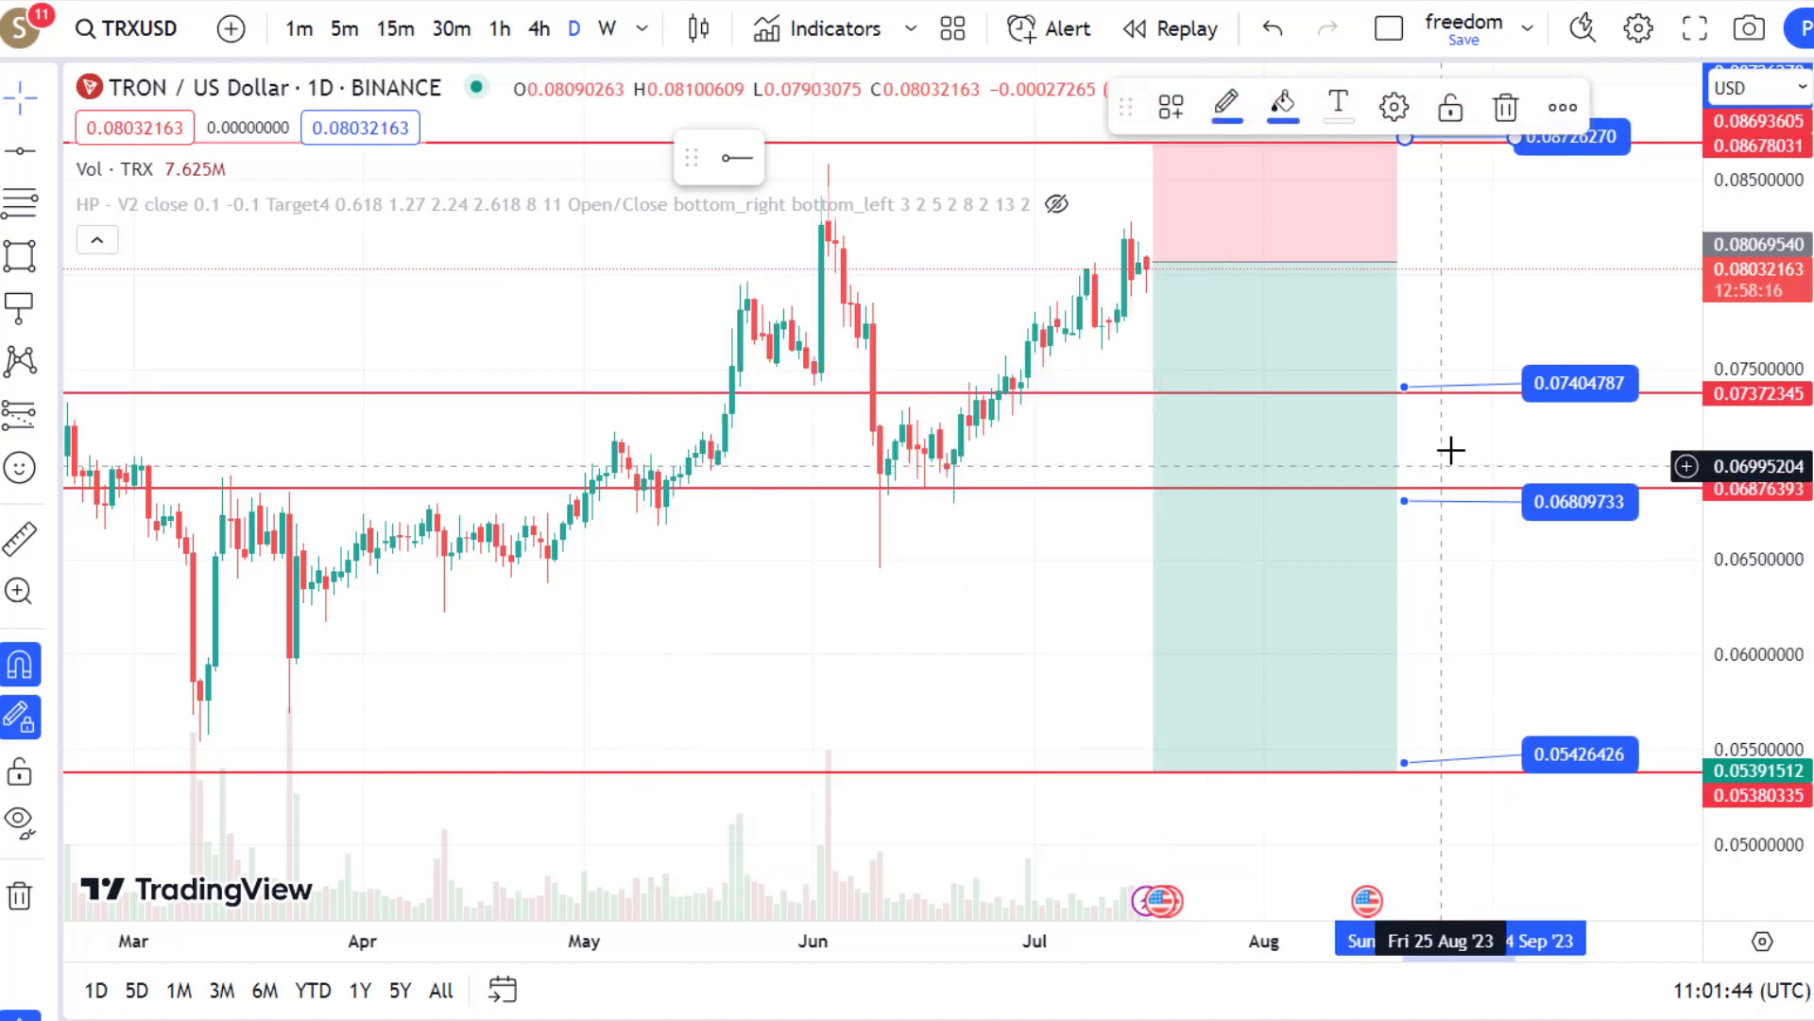
pyautogui.doubleClick(1521, 386)
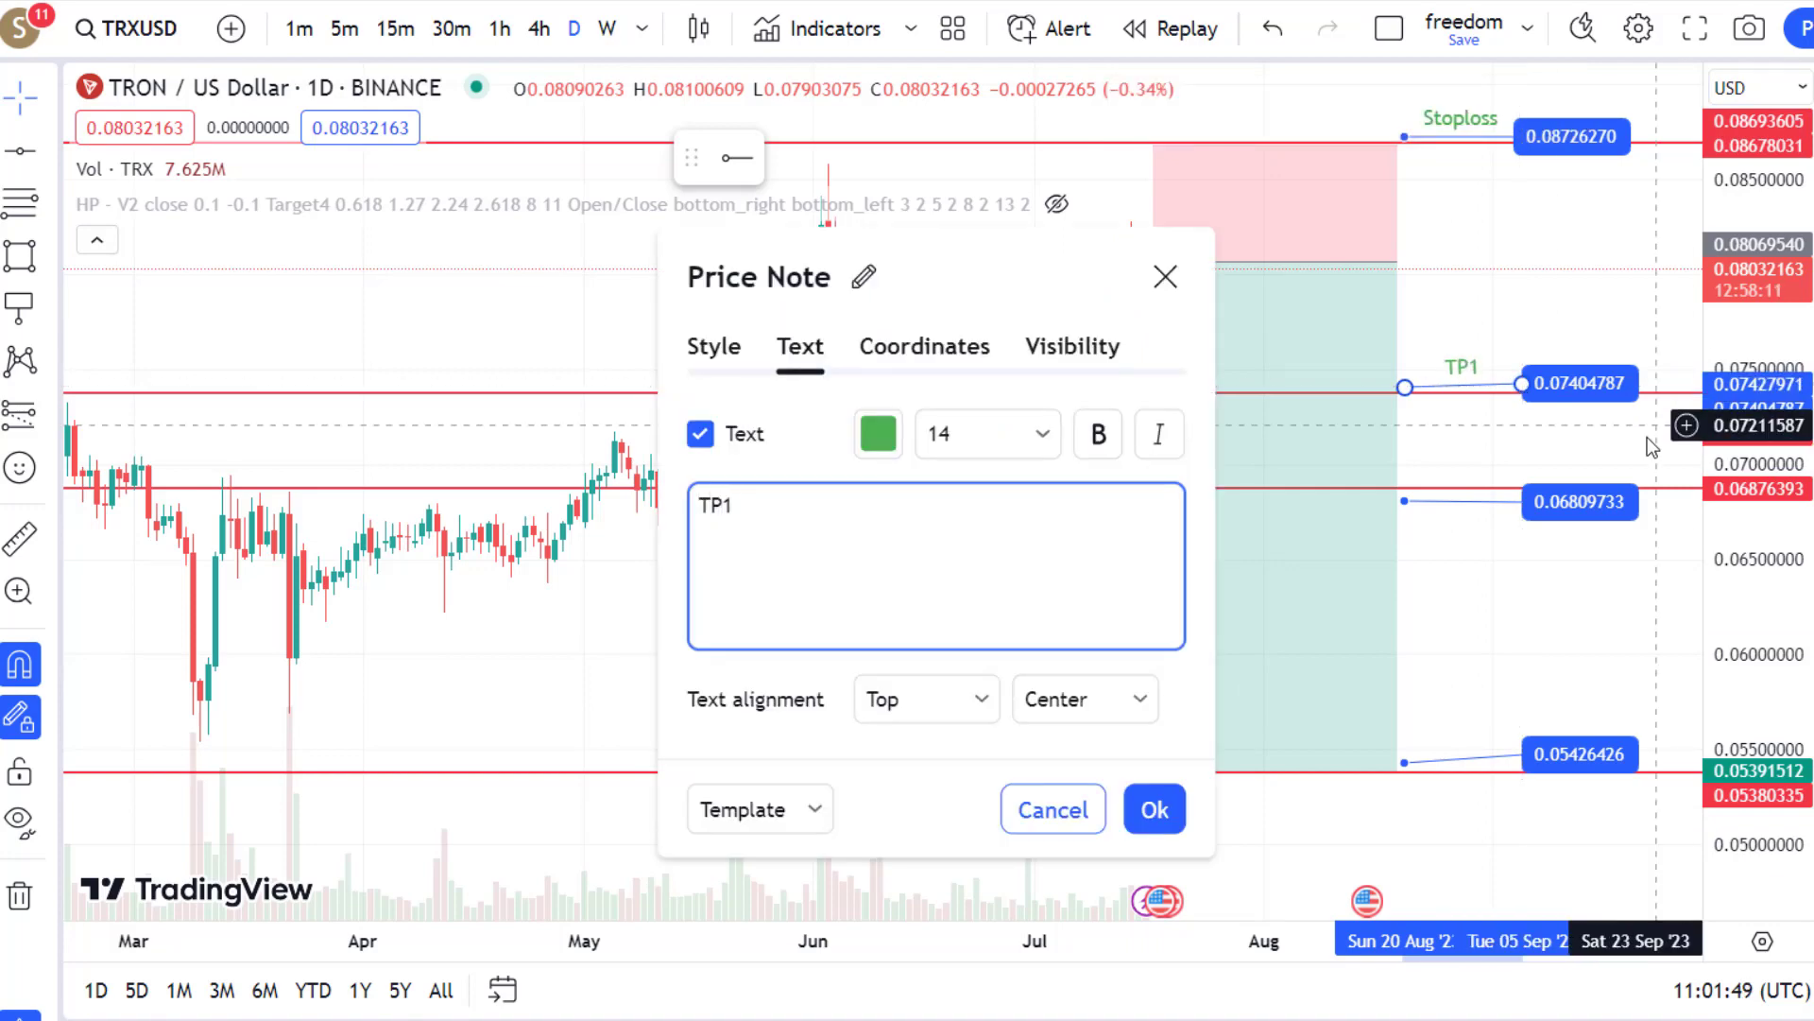
pyautogui.click(1158, 809)
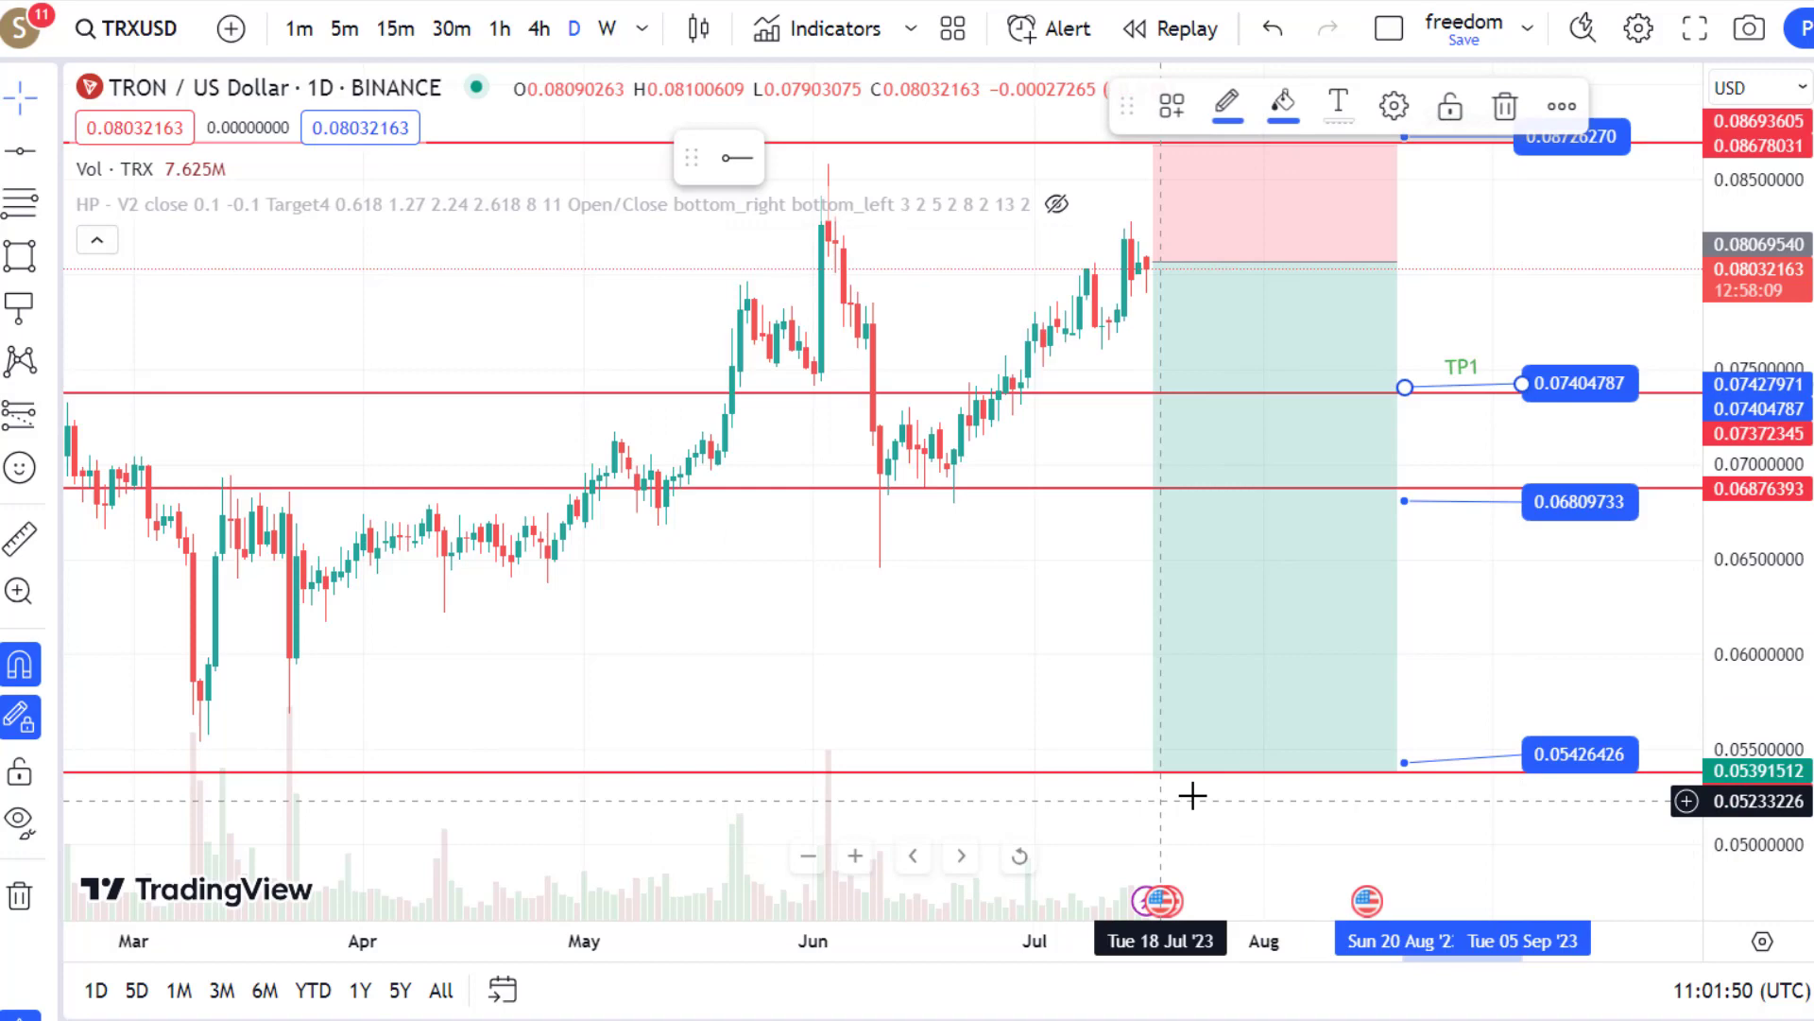
pyautogui.doubleClick(1522, 502)
pyautogui.write('TP2')
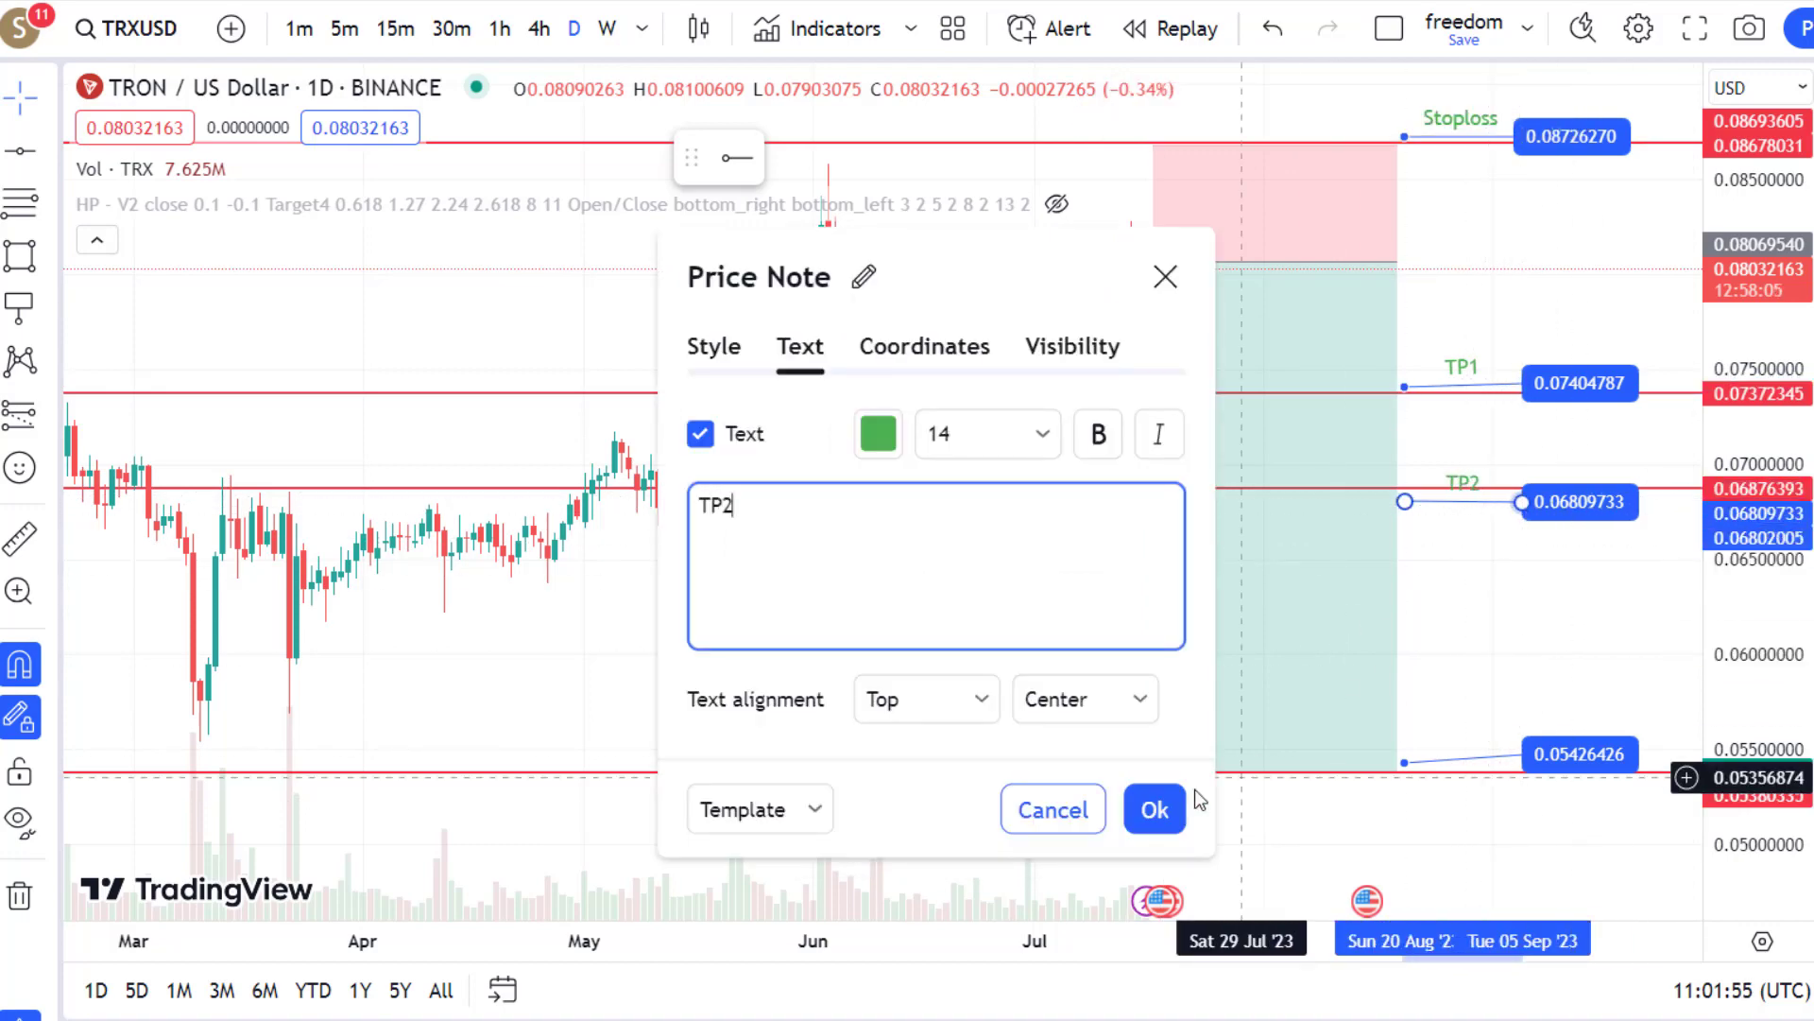
pyautogui.click(1154, 810)
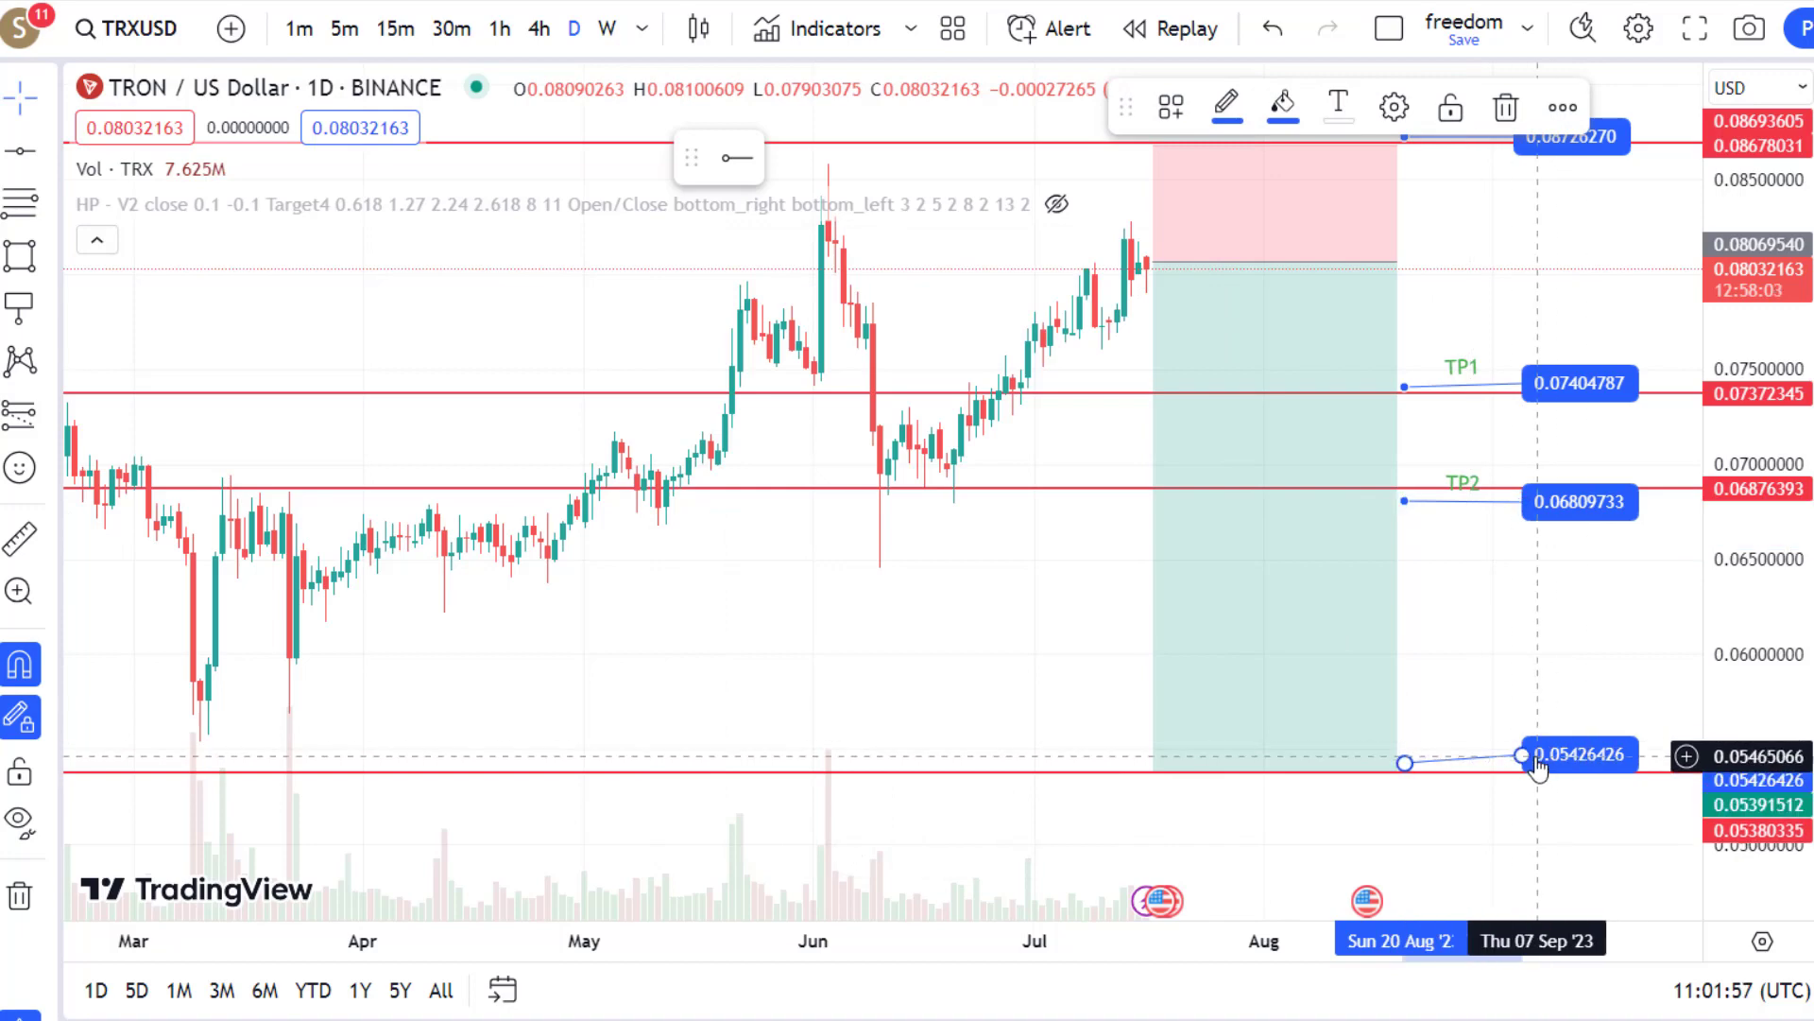
pyautogui.doubleClick(1585, 753)
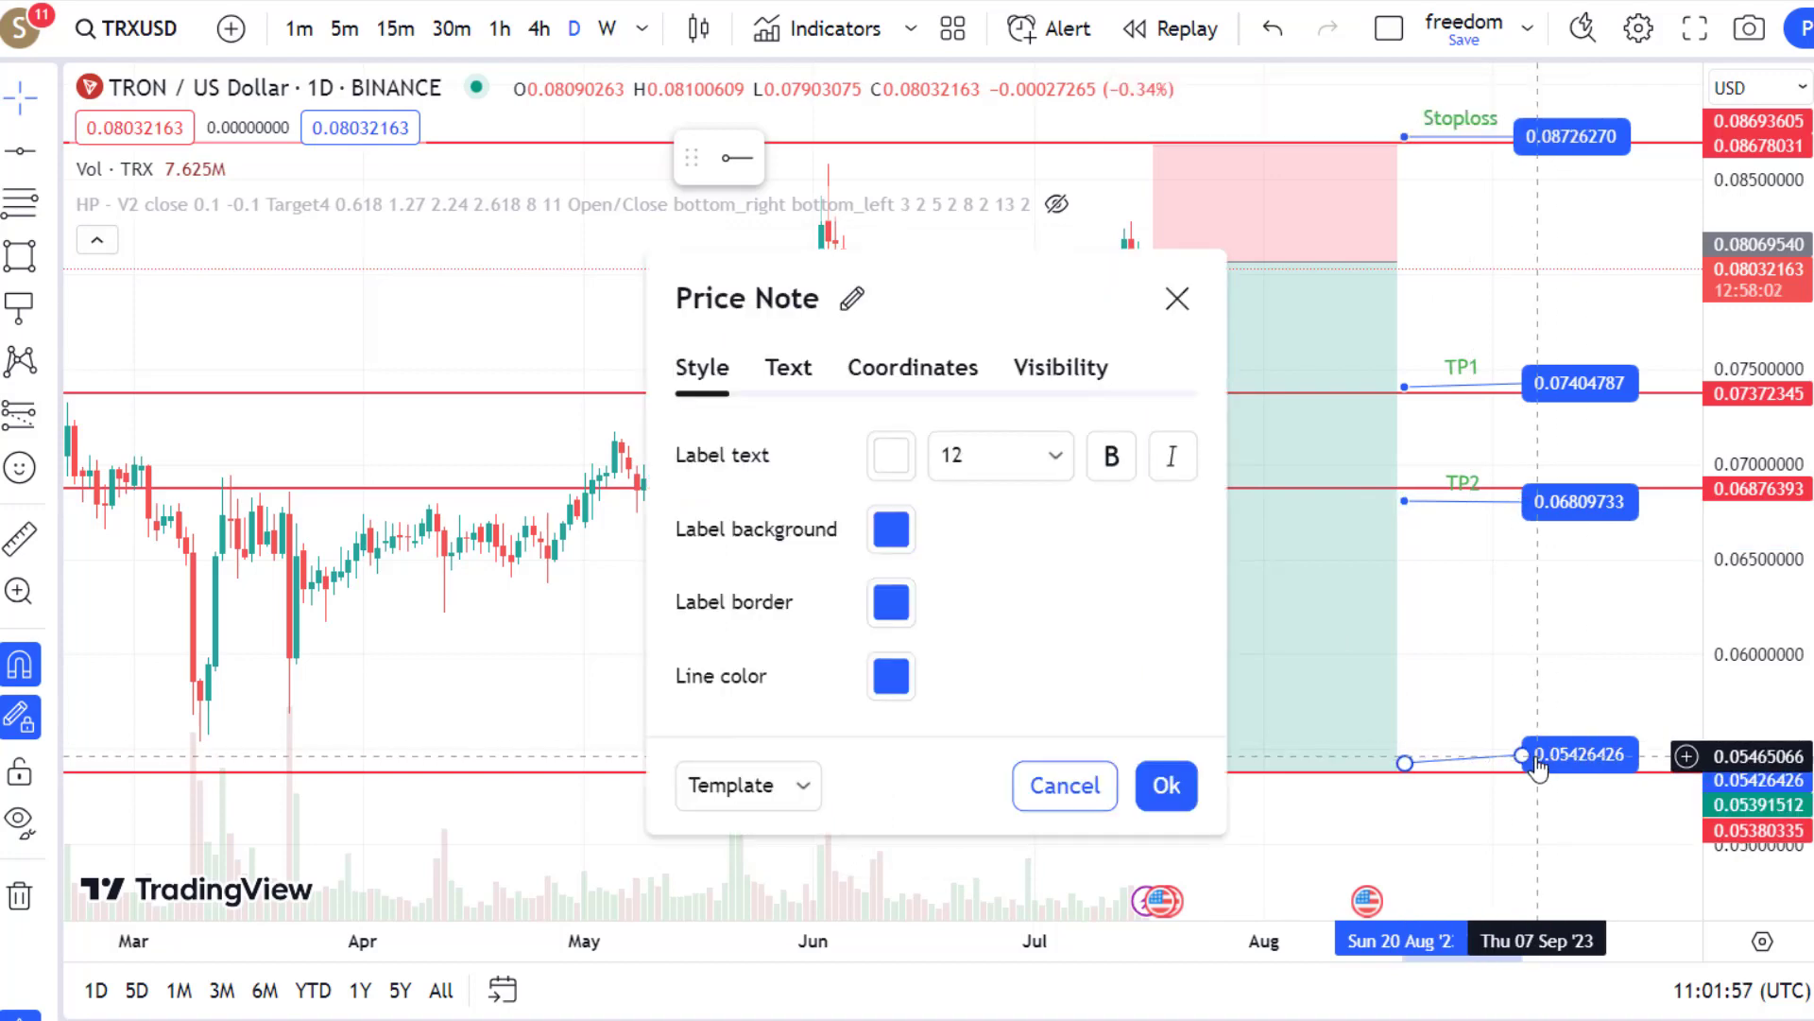
pyautogui.click(787, 378)
pyautogui.write('TP3')
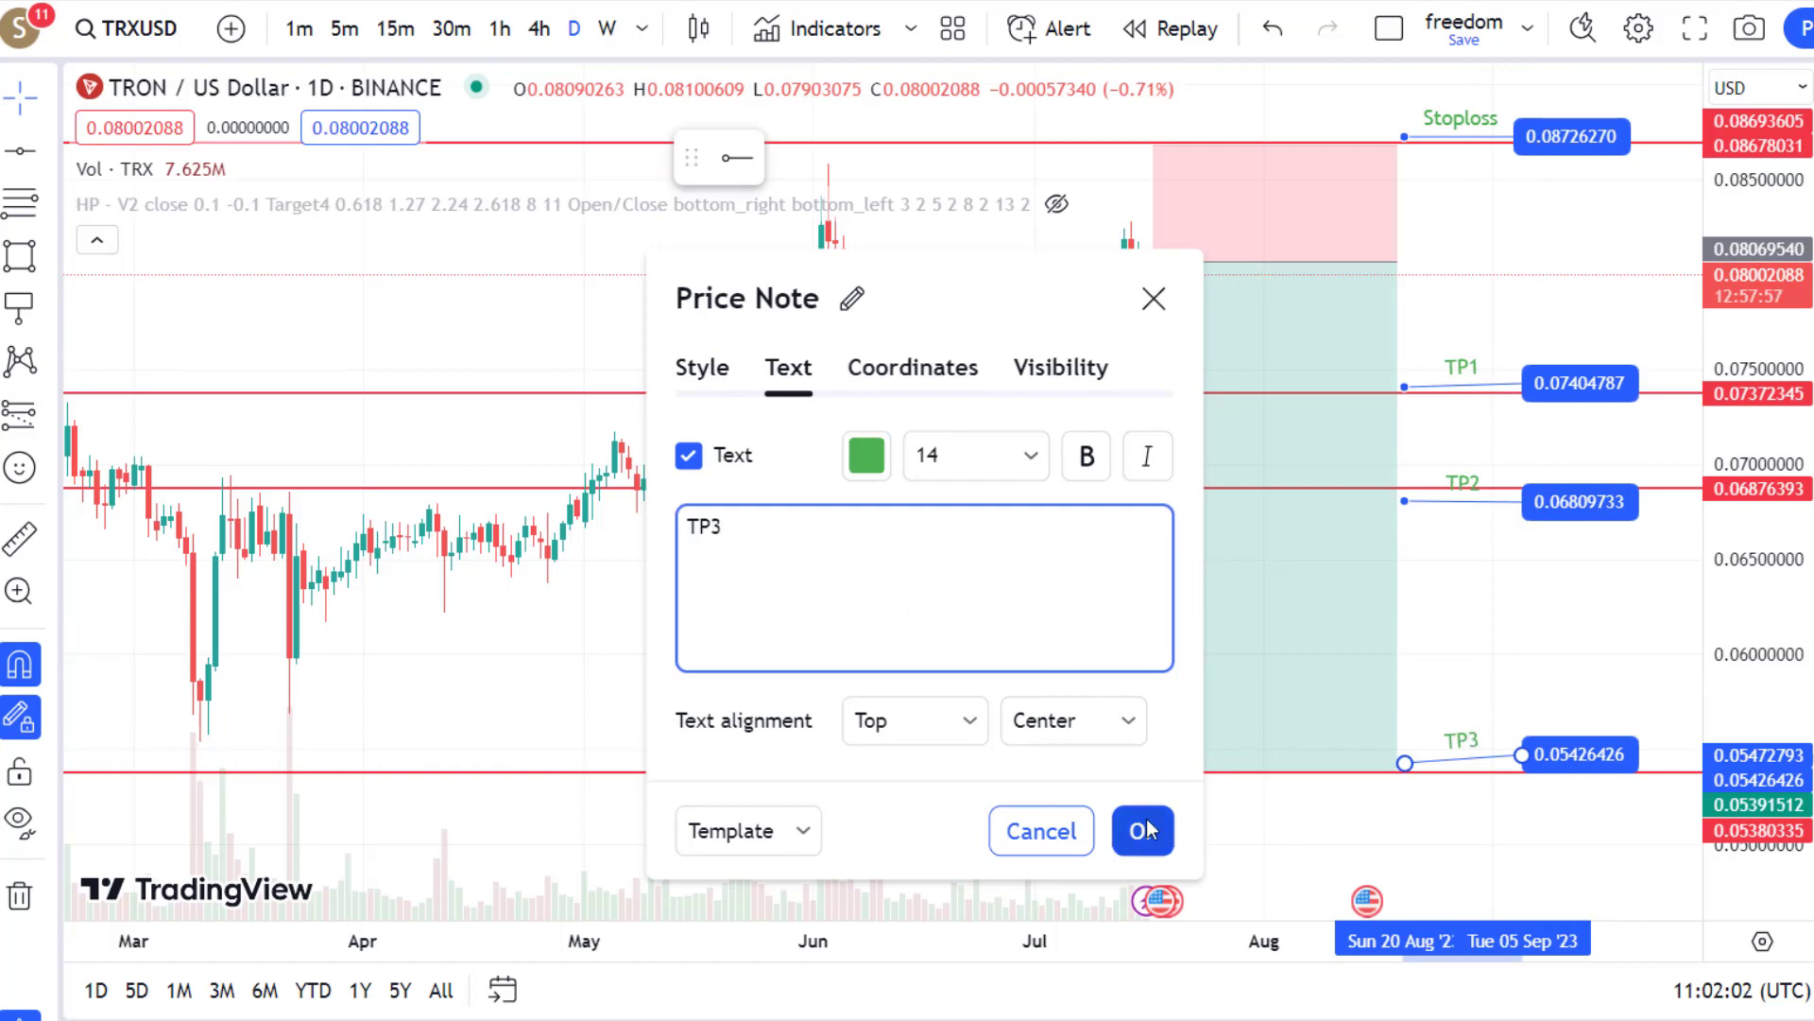
pyautogui.click(1143, 830)
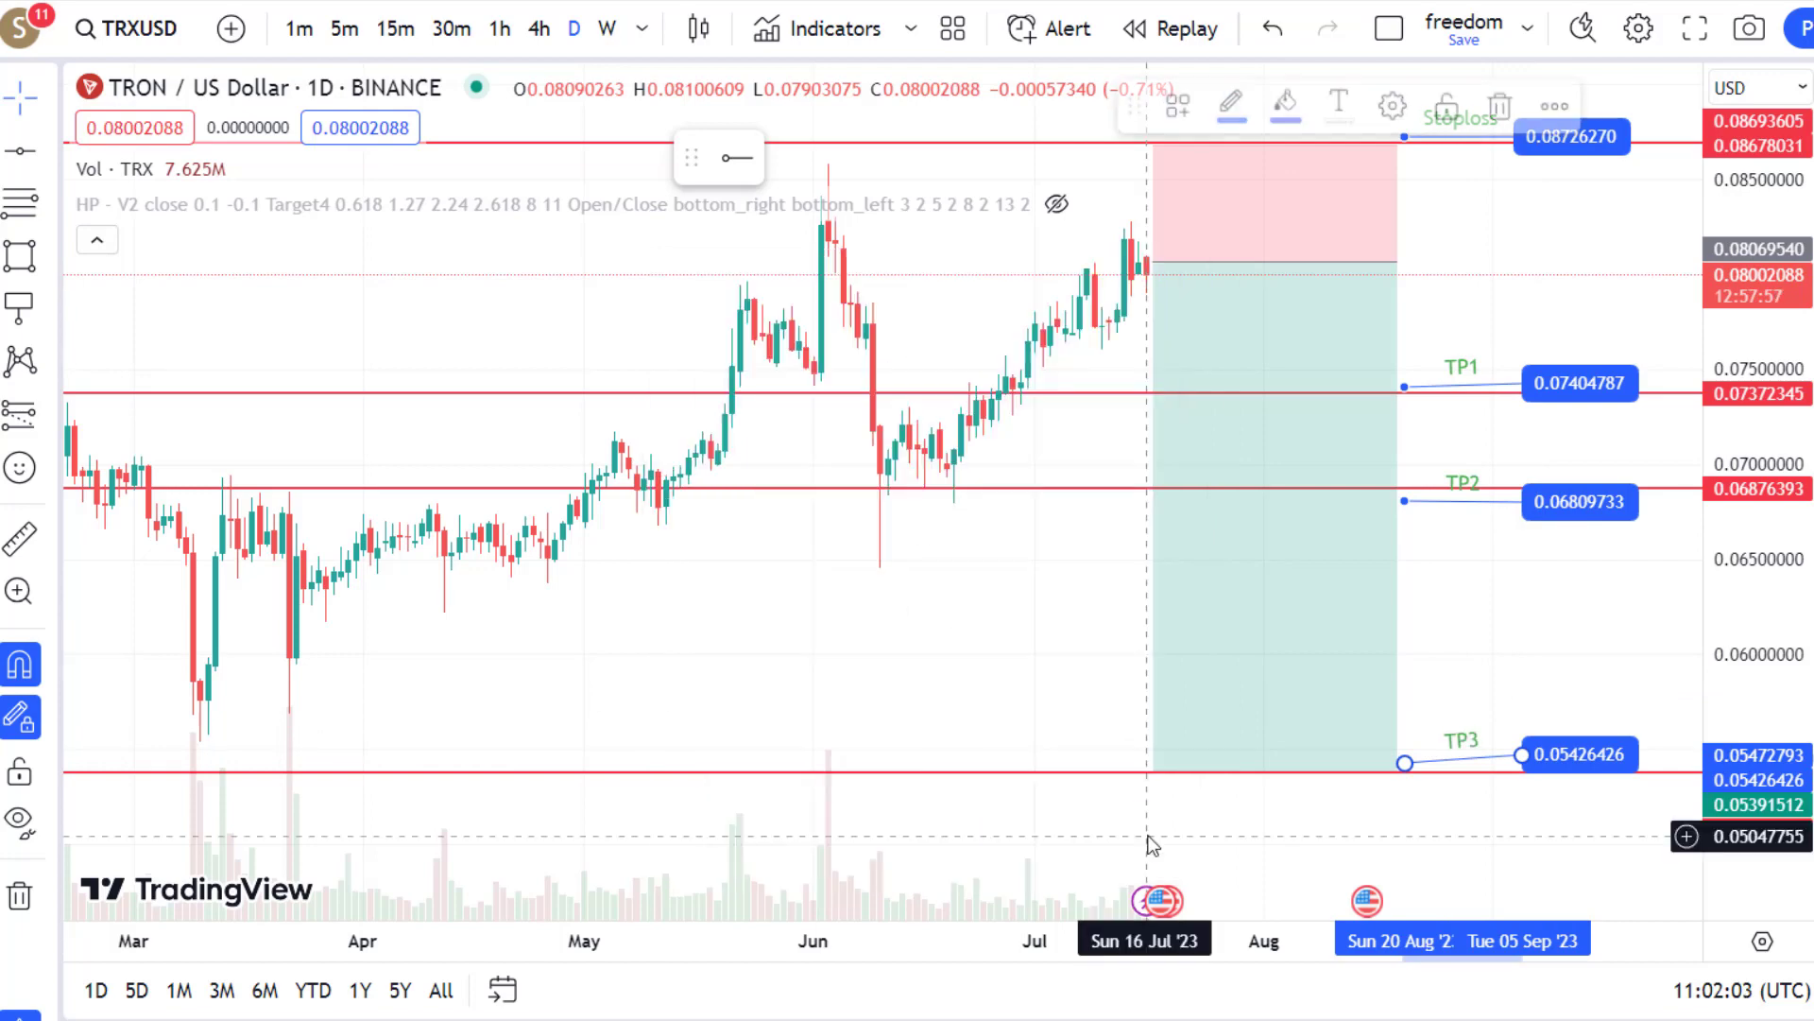
# Step: Anchor a callout on the latest candle, with its label to the left reading 'Wait for Sell Setup'
pyautogui.click(49, 309)
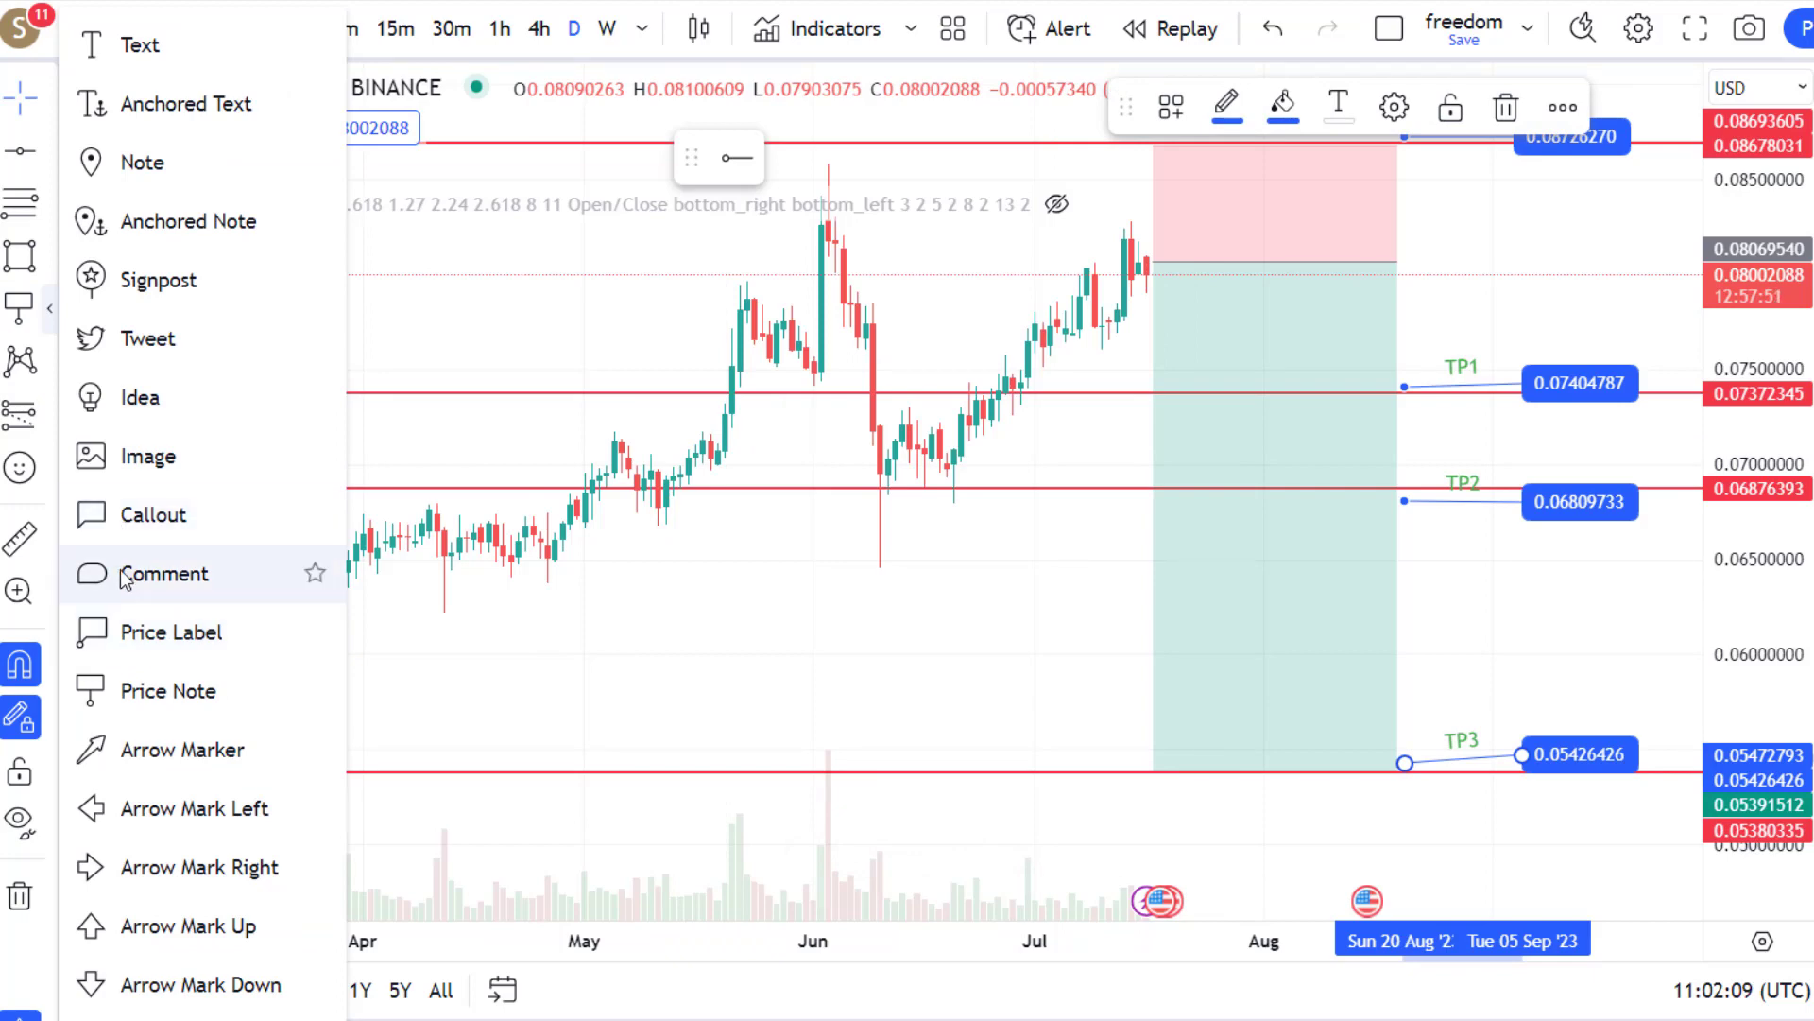
pyautogui.click(128, 526)
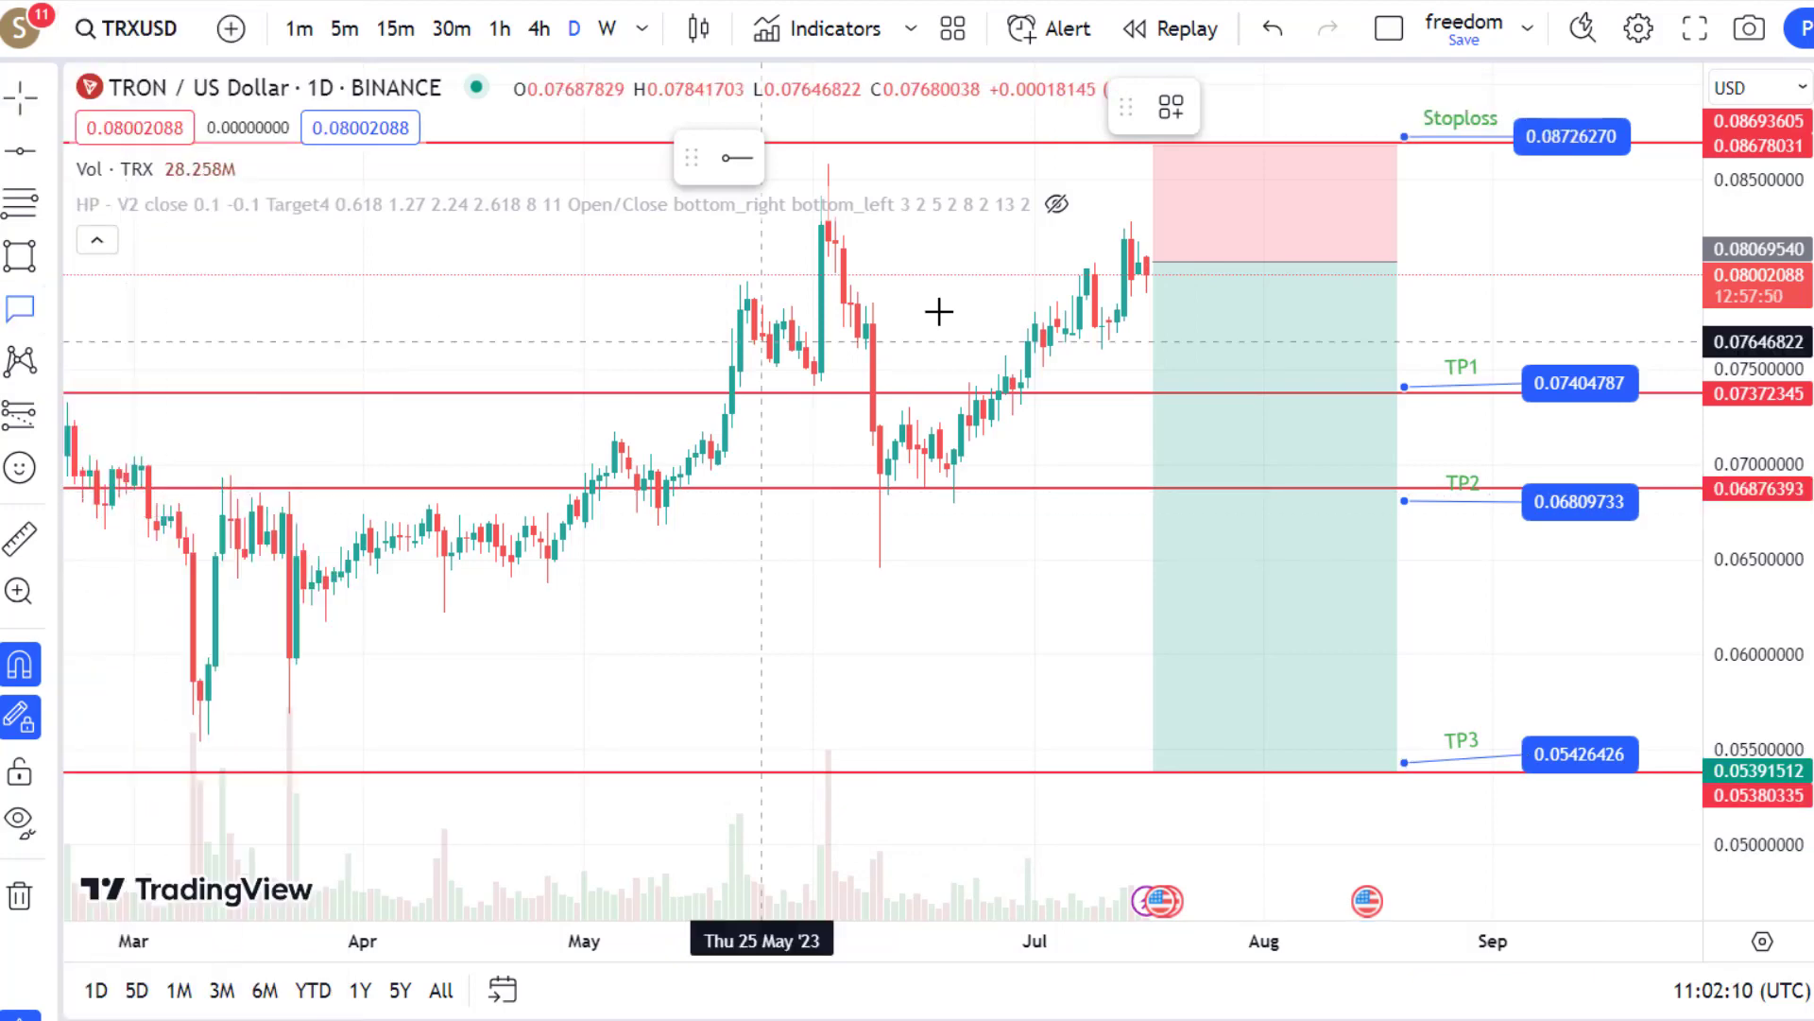
pyautogui.click(1154, 260)
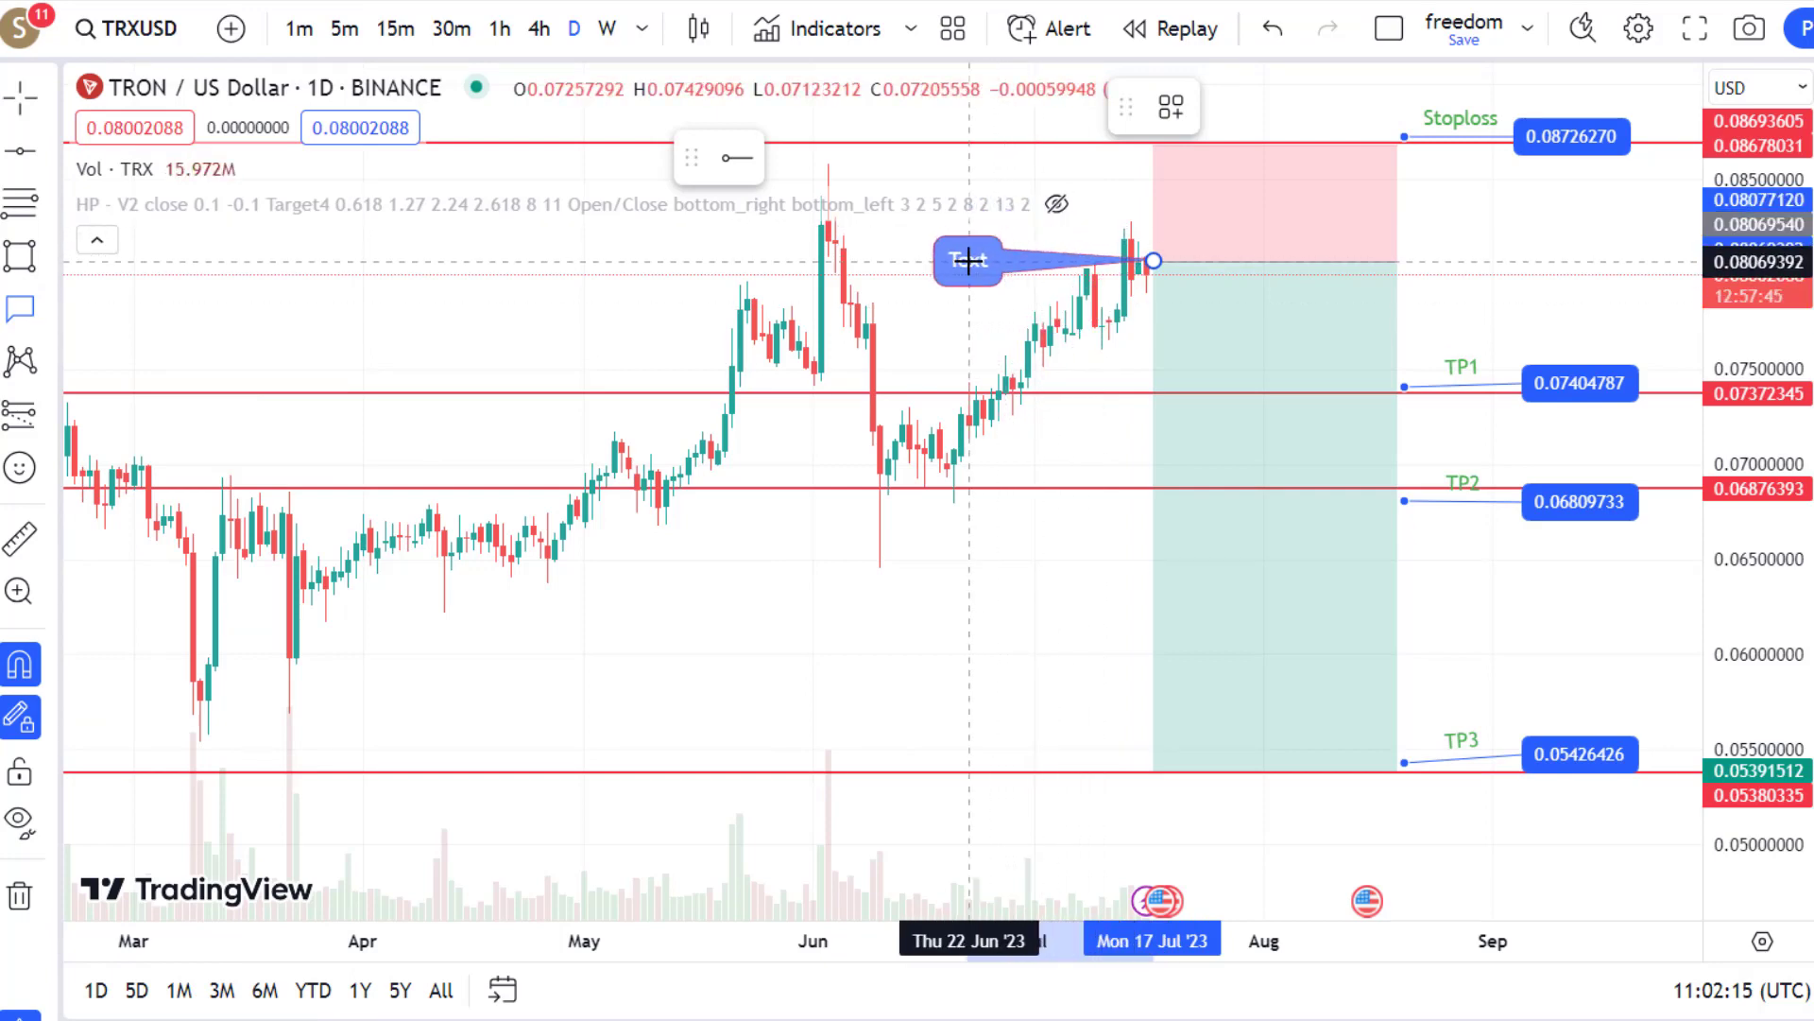
pyautogui.click(969, 261)
pyautogui.write('Wait for')
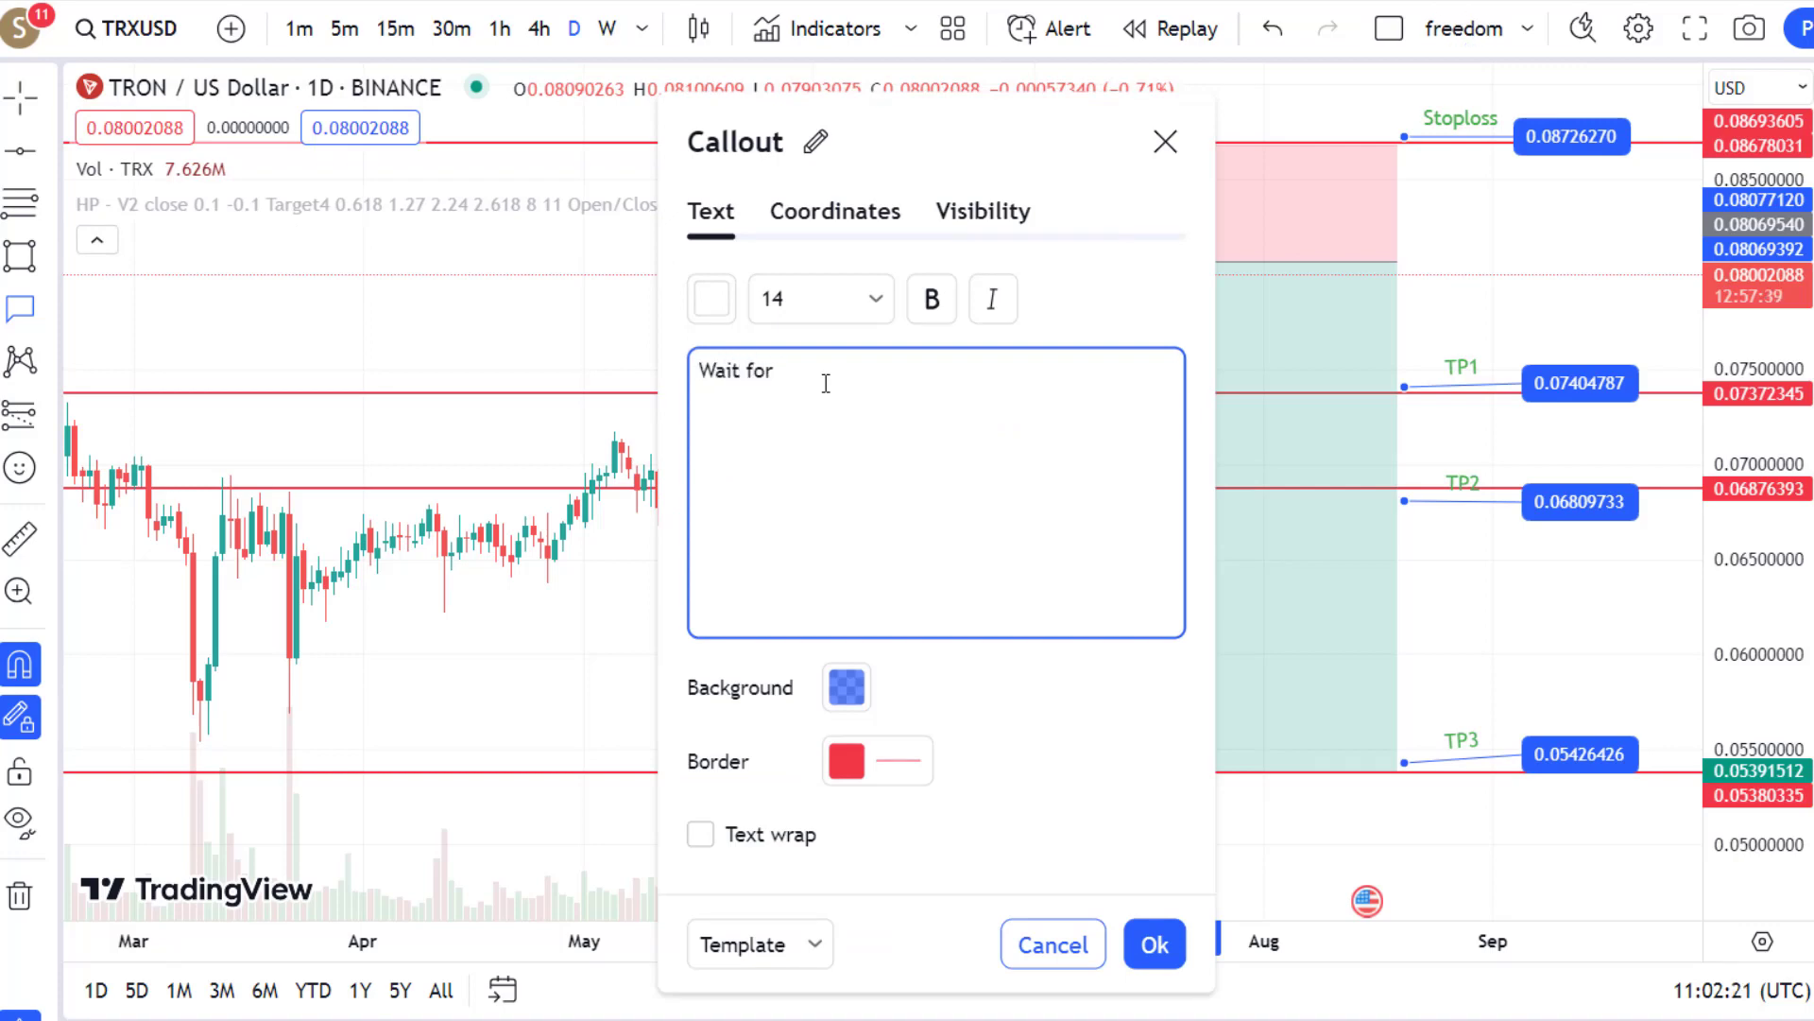
pyautogui.write('Sell Setup')
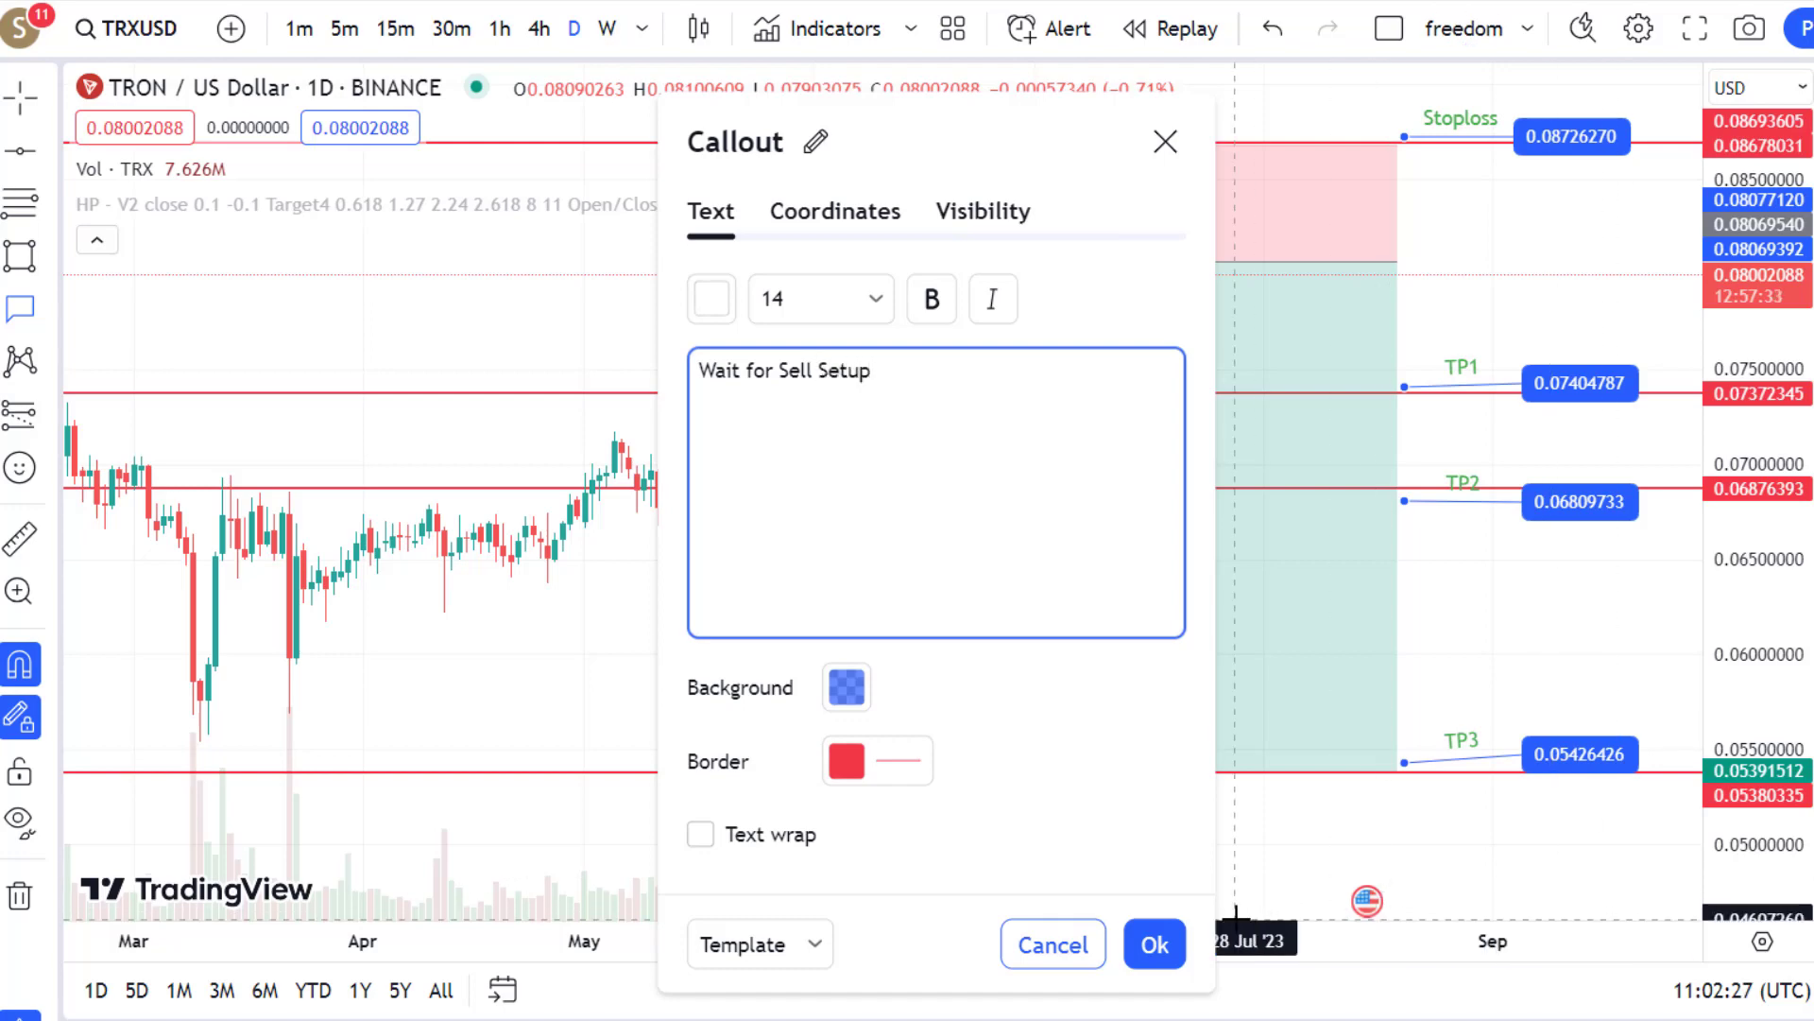
pyautogui.click(1162, 951)
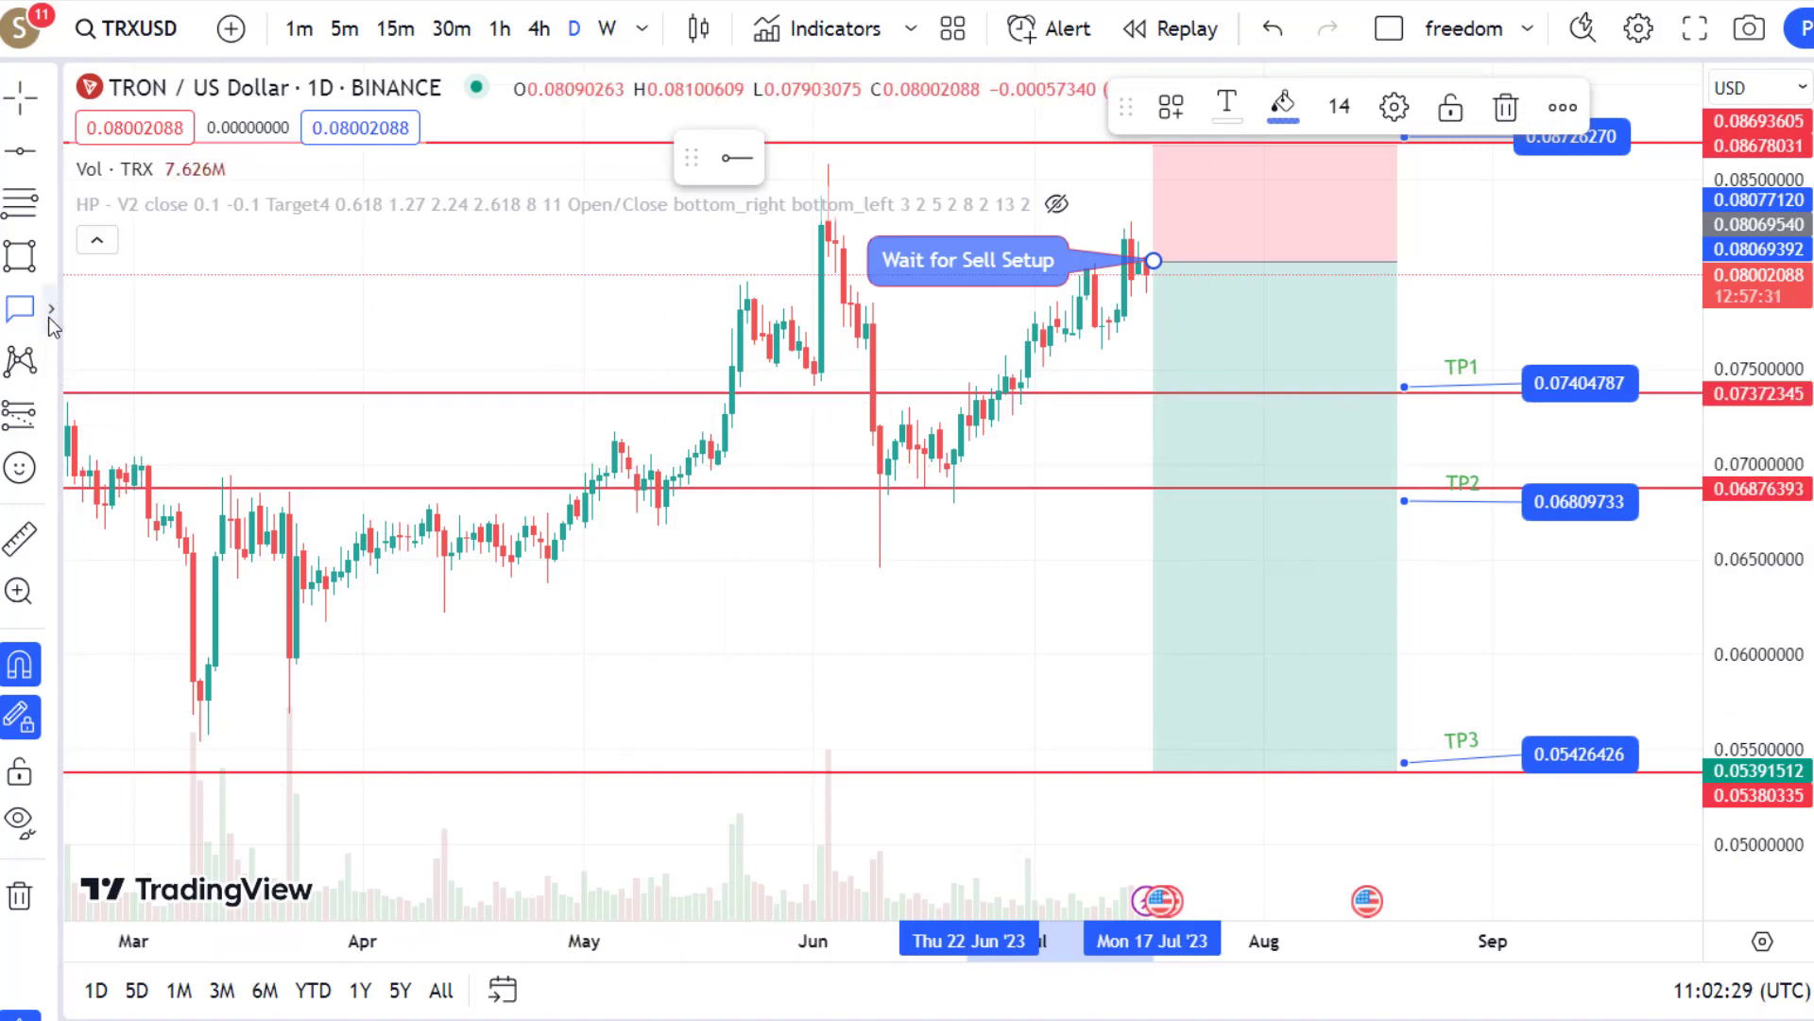
pyautogui.click(50, 318)
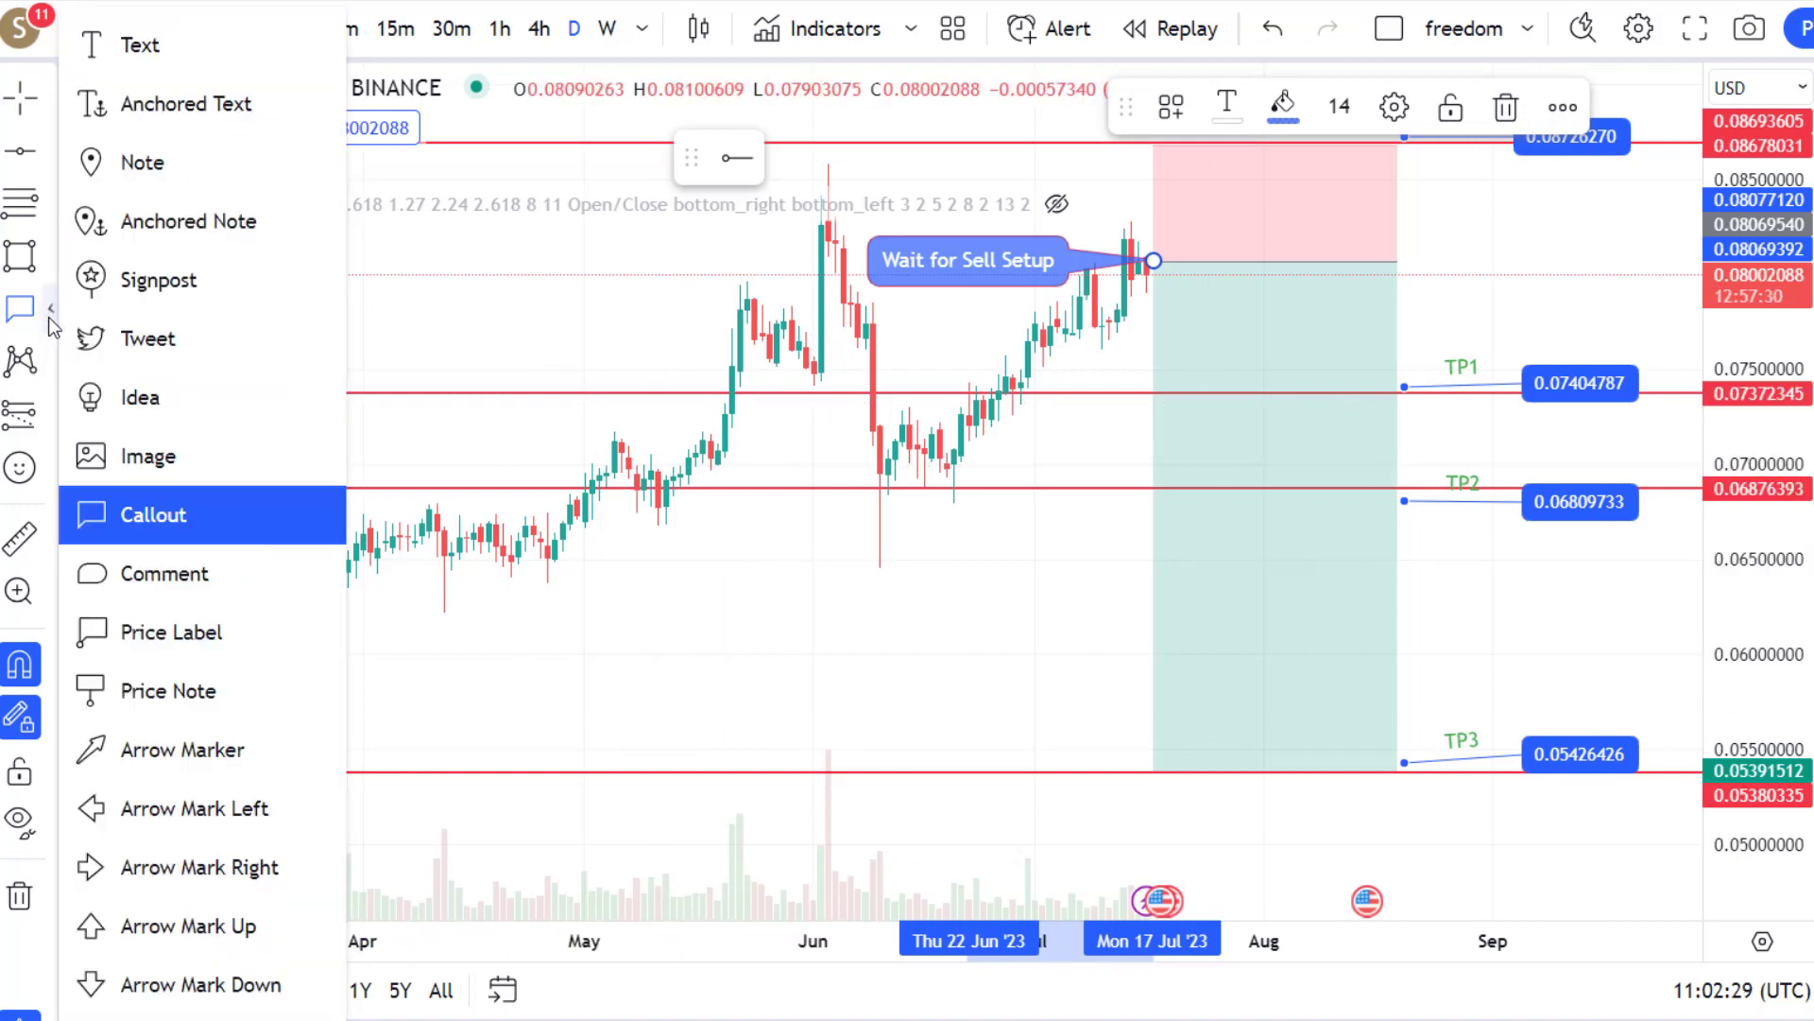
# Step: Draw a red arrow marker from the latest candle down to TP3
pyautogui.click(132, 749)
pyautogui.moveTo(1153, 266); pyautogui.dragTo(1227, 759)
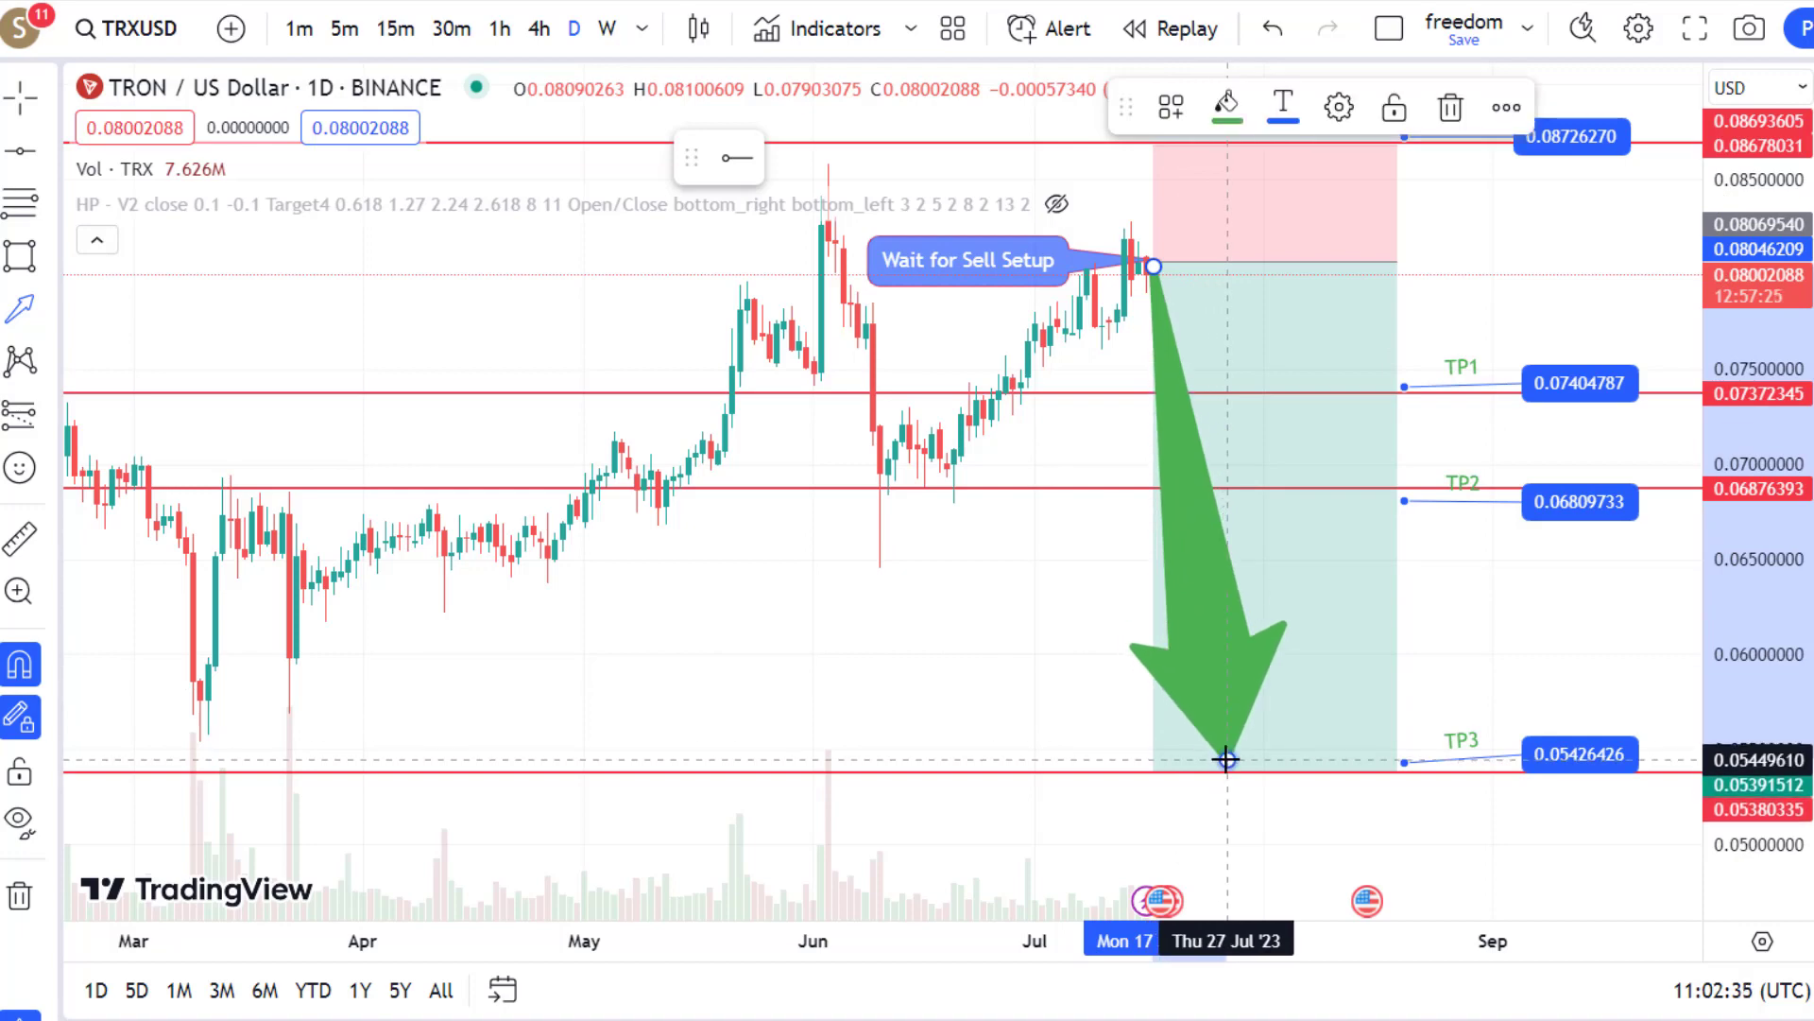
pyautogui.click(1226, 106)
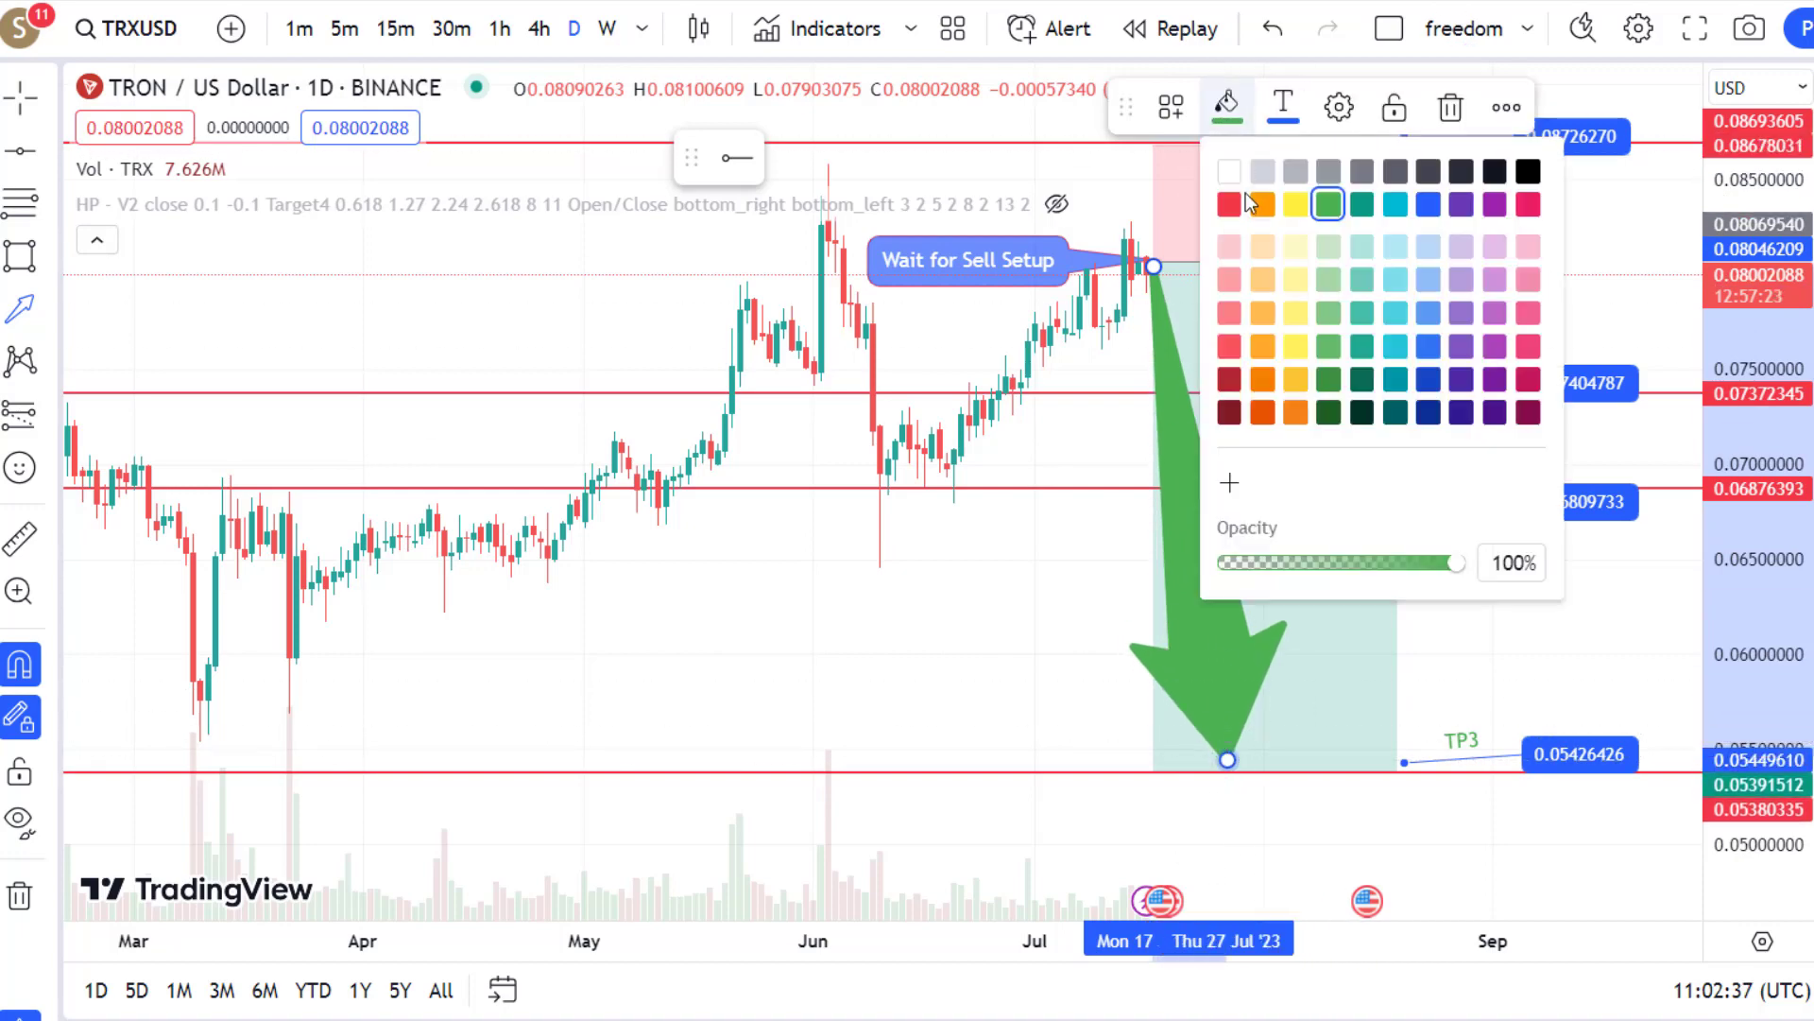
pyautogui.click(1229, 203)
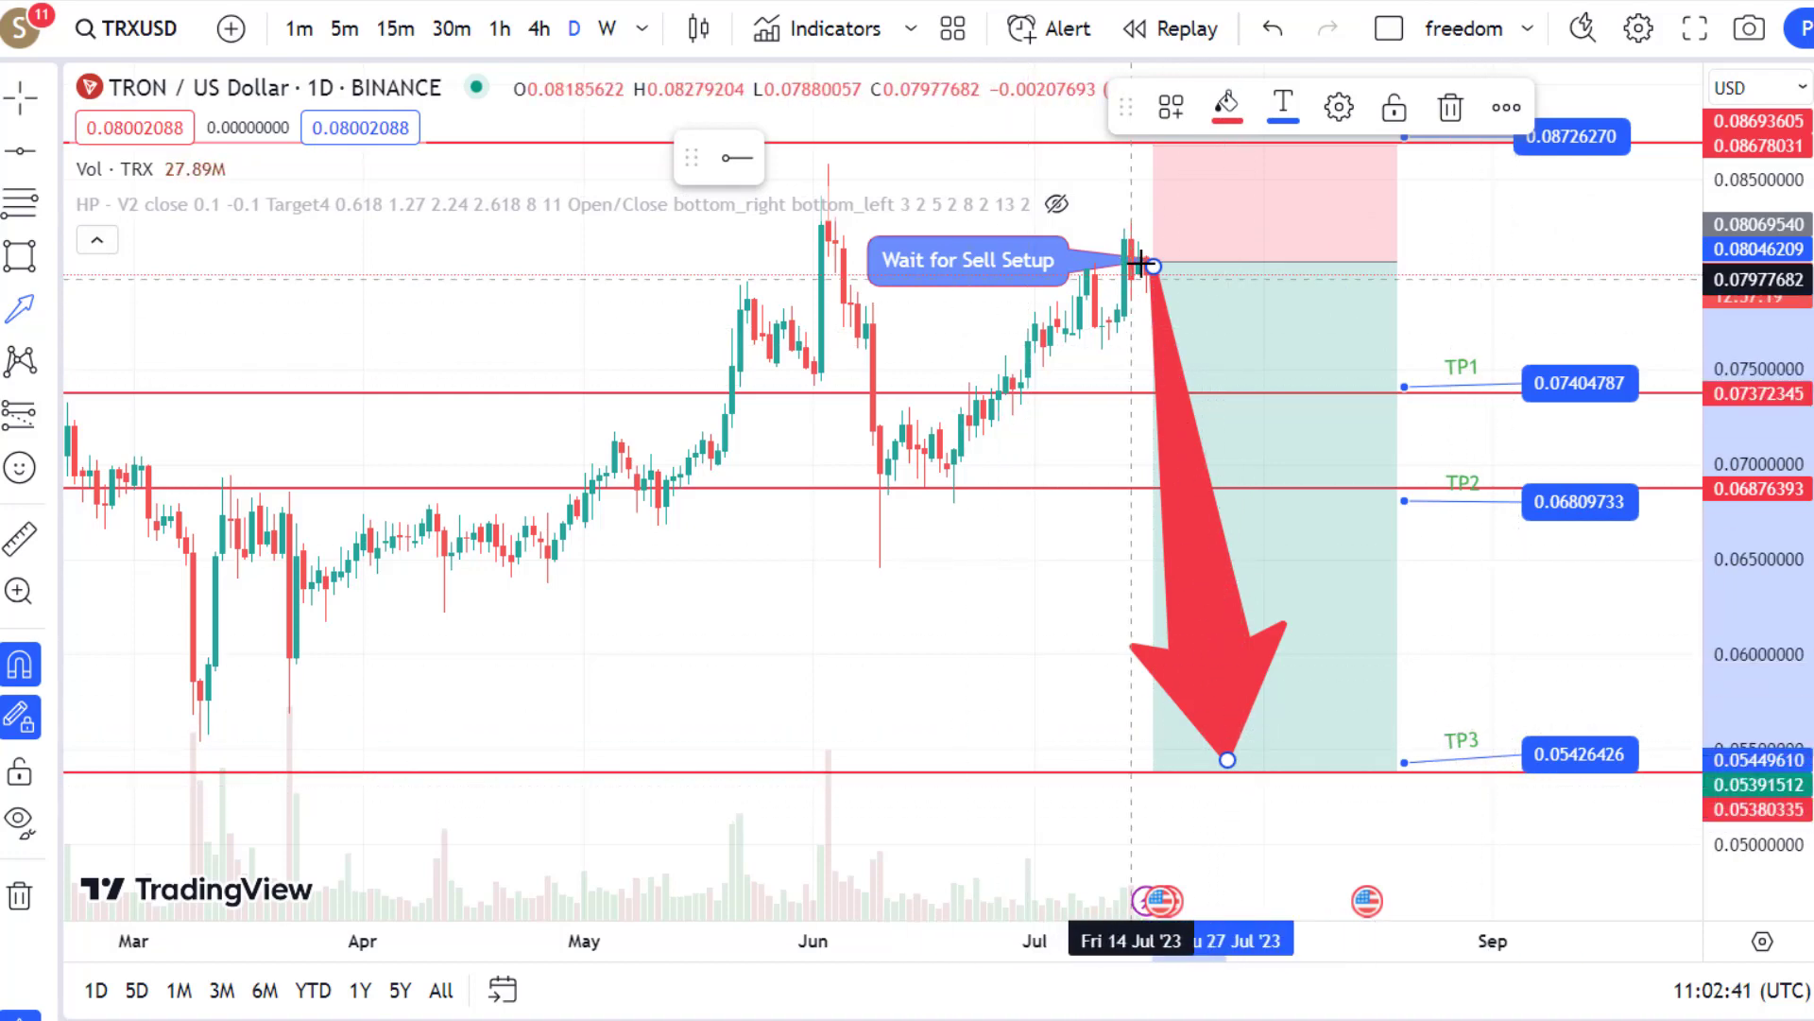
# Step: Add arrows from the candle to TP2 and TP1, then compress the price scale
pyautogui.moveTo(1151, 265); pyautogui.dragTo(1302, 476)
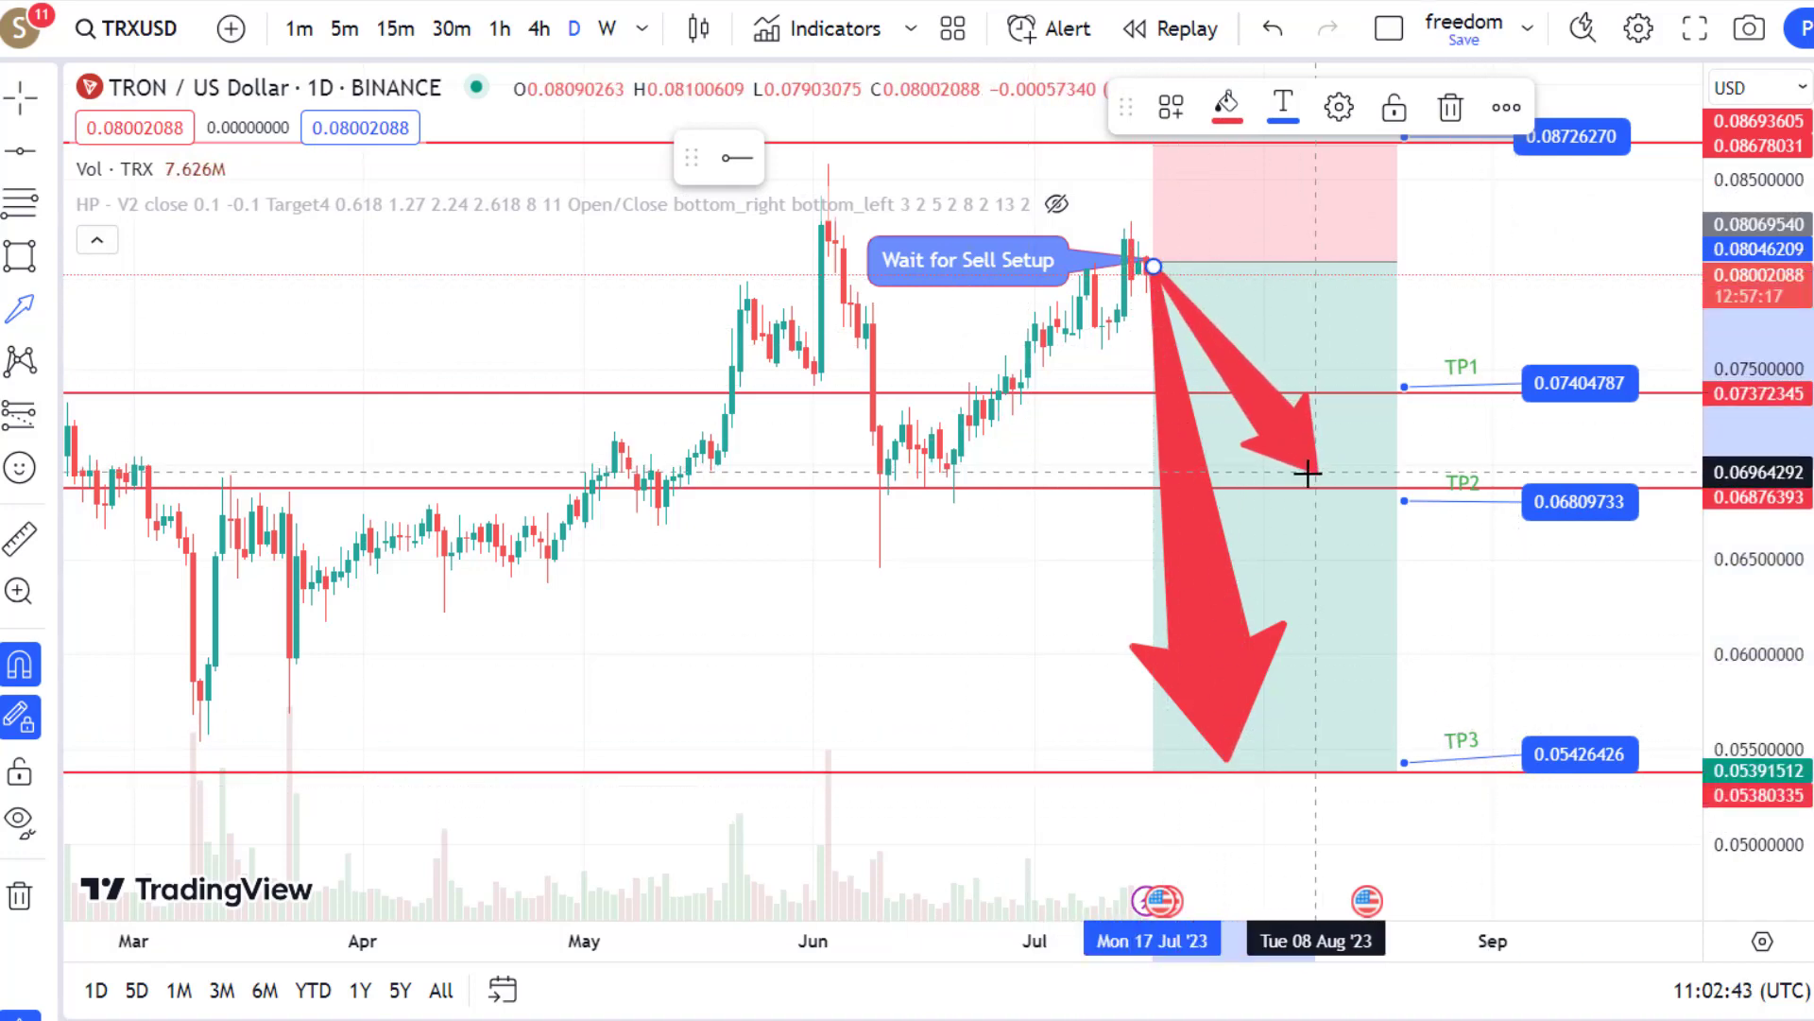
pyautogui.moveTo(1303, 476); pyautogui.dragTo(1293, 482)
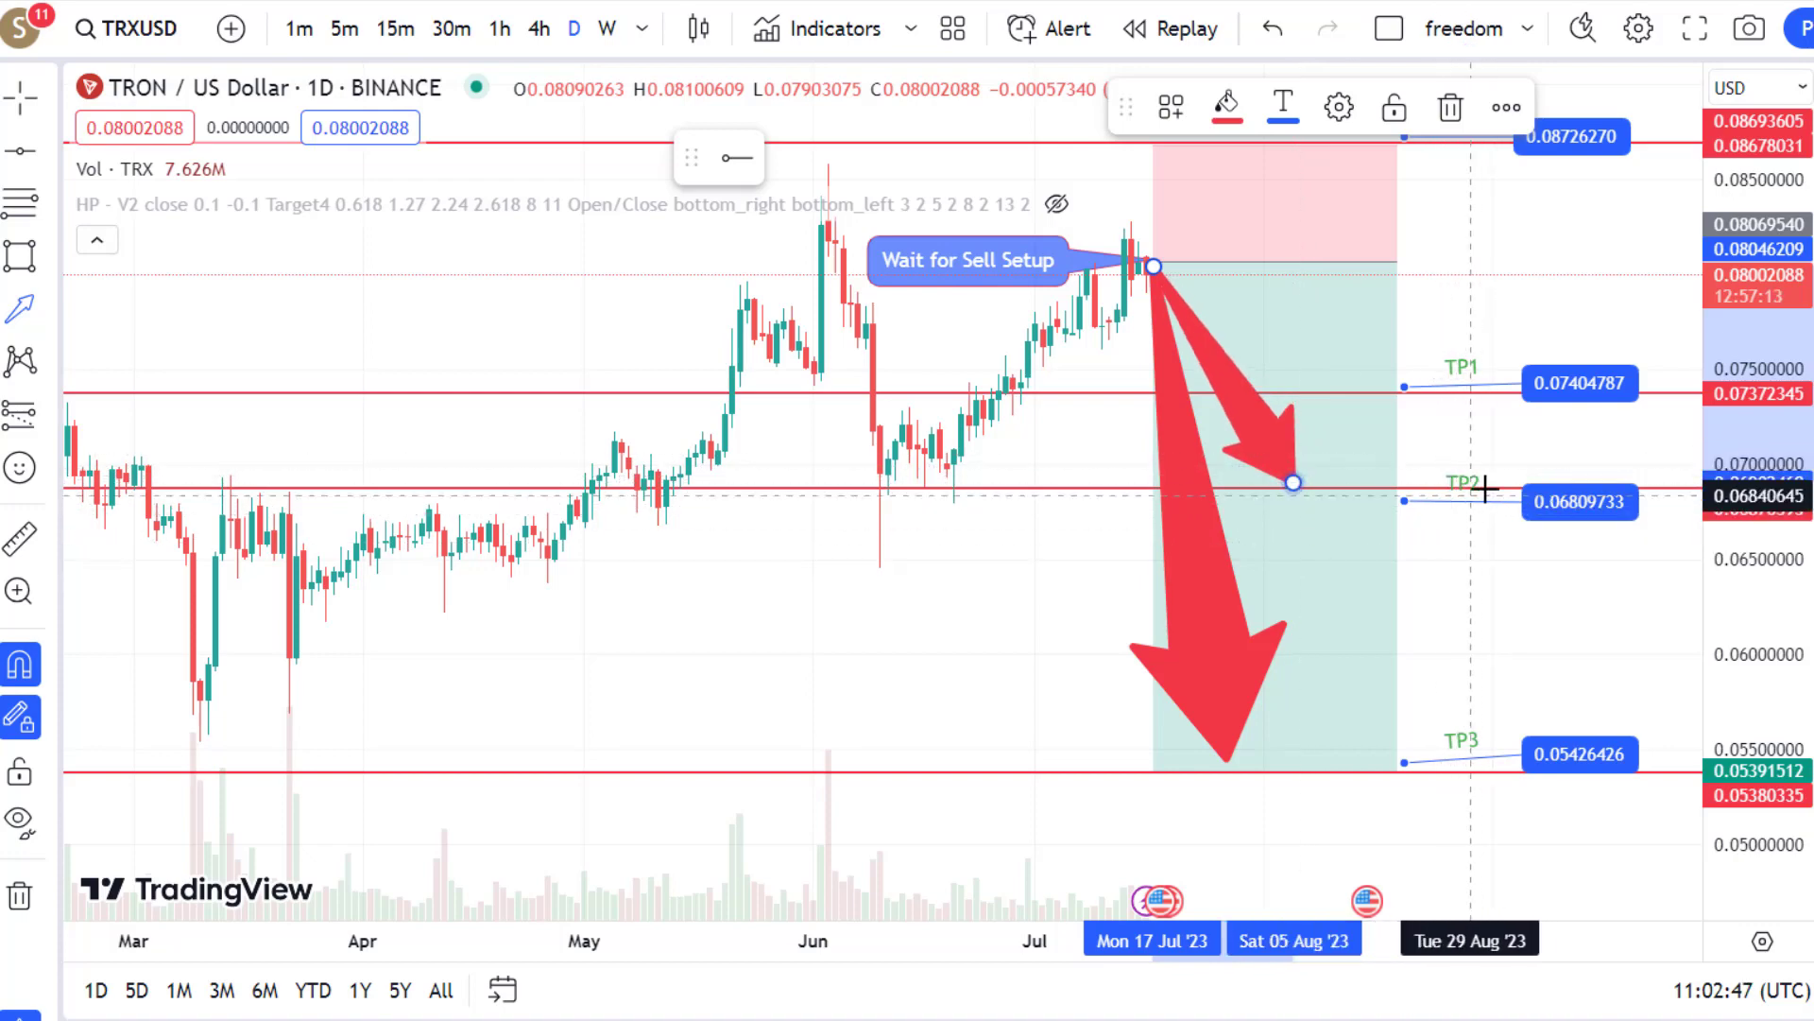
pyautogui.moveTo(1159, 262); pyautogui.dragTo(1393, 386)
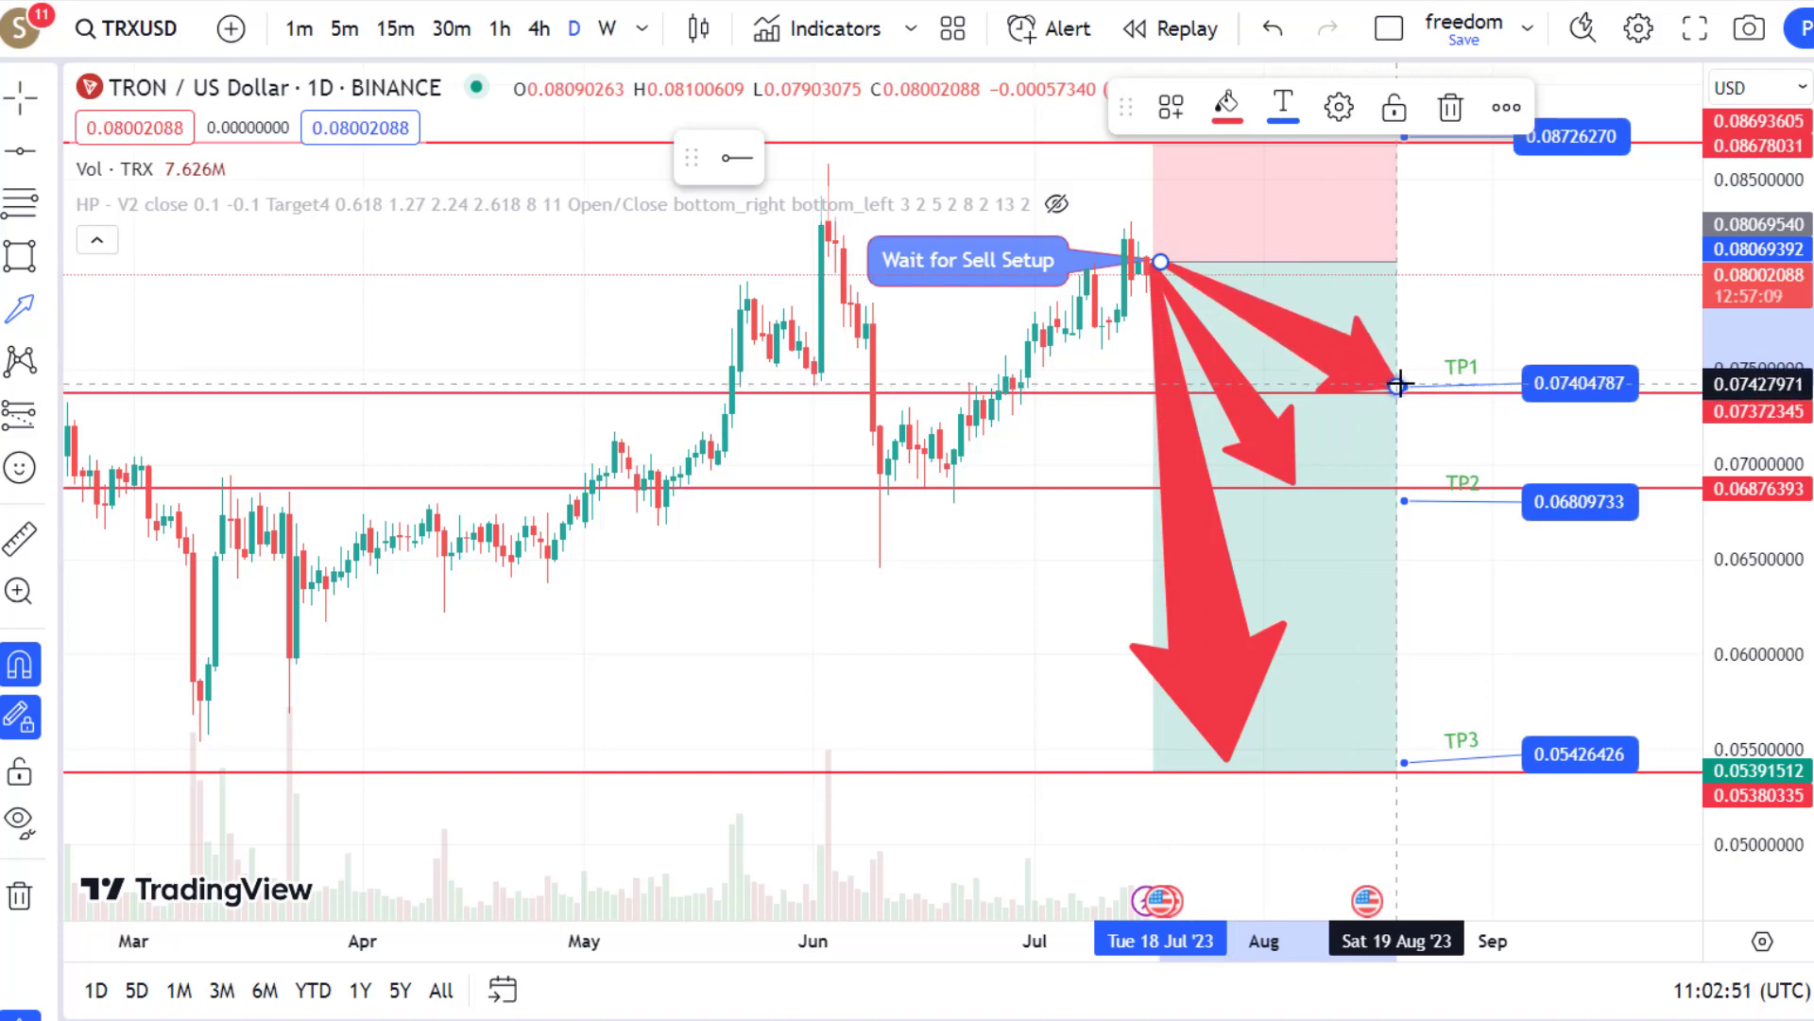
pyautogui.moveTo(1393, 386); pyautogui.dragTo(1397, 386)
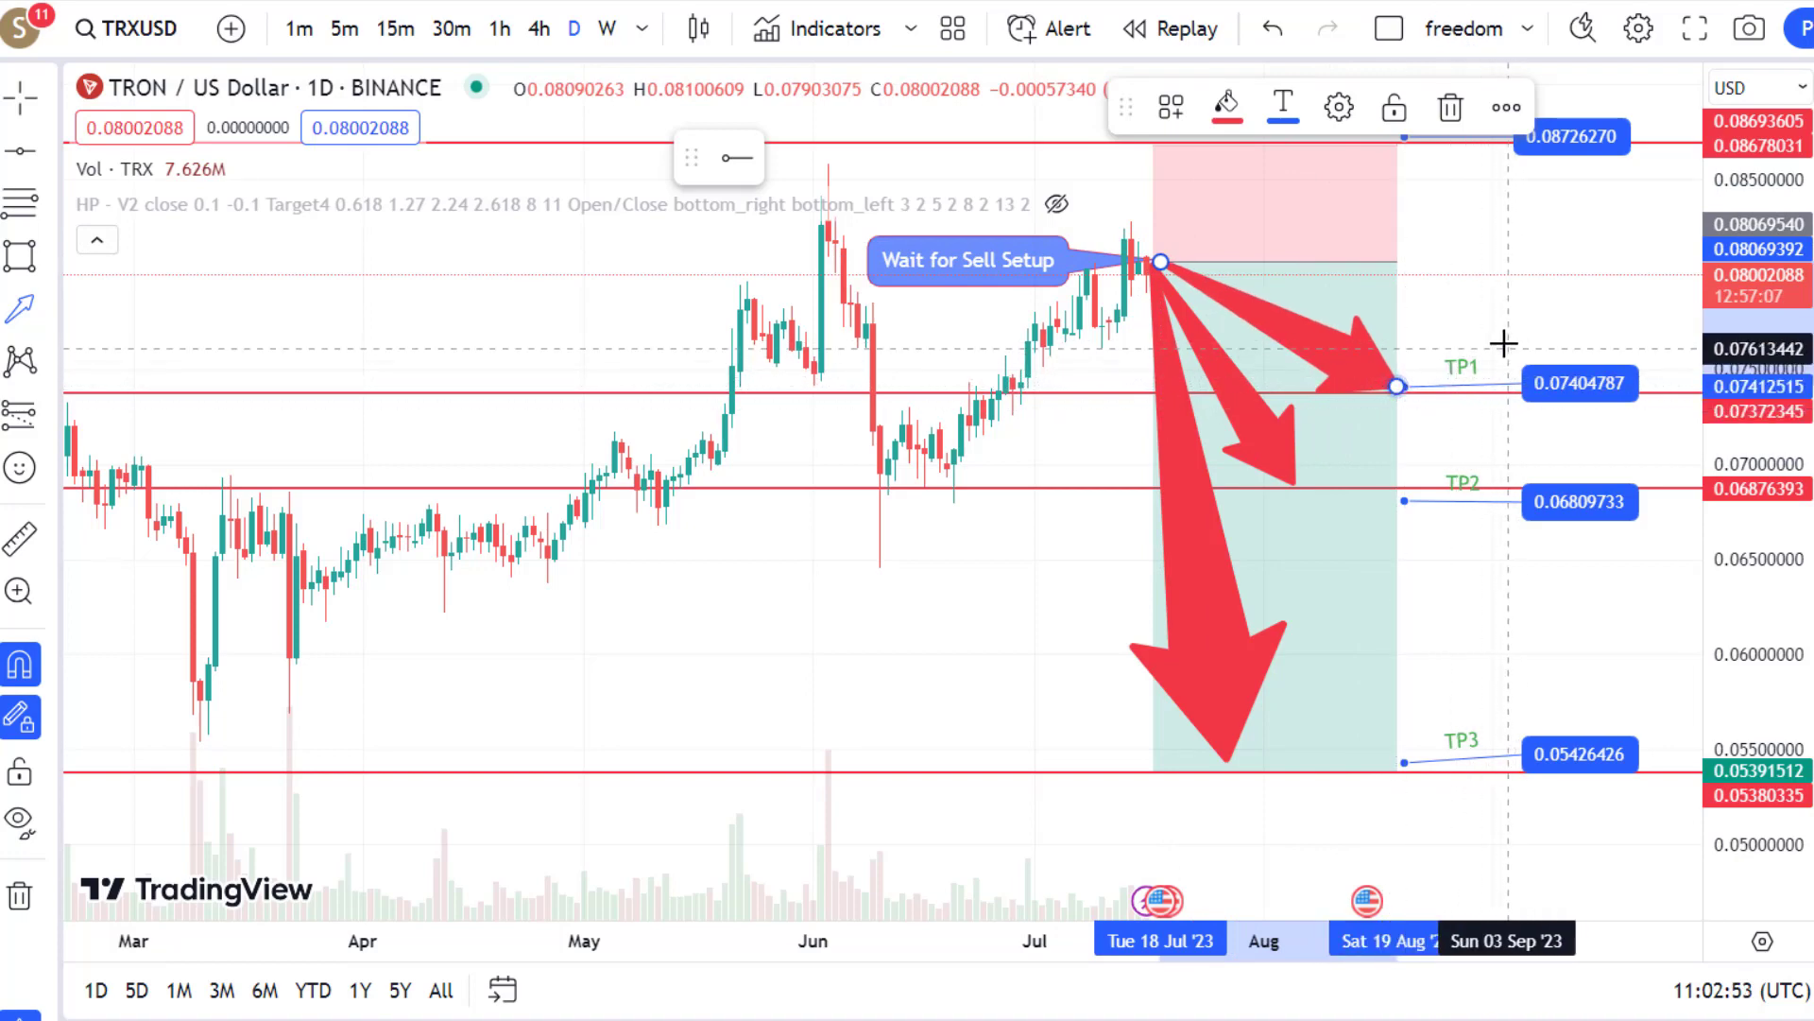
pyautogui.moveTo(1767, 272); pyautogui.dragTo(1769, 340)
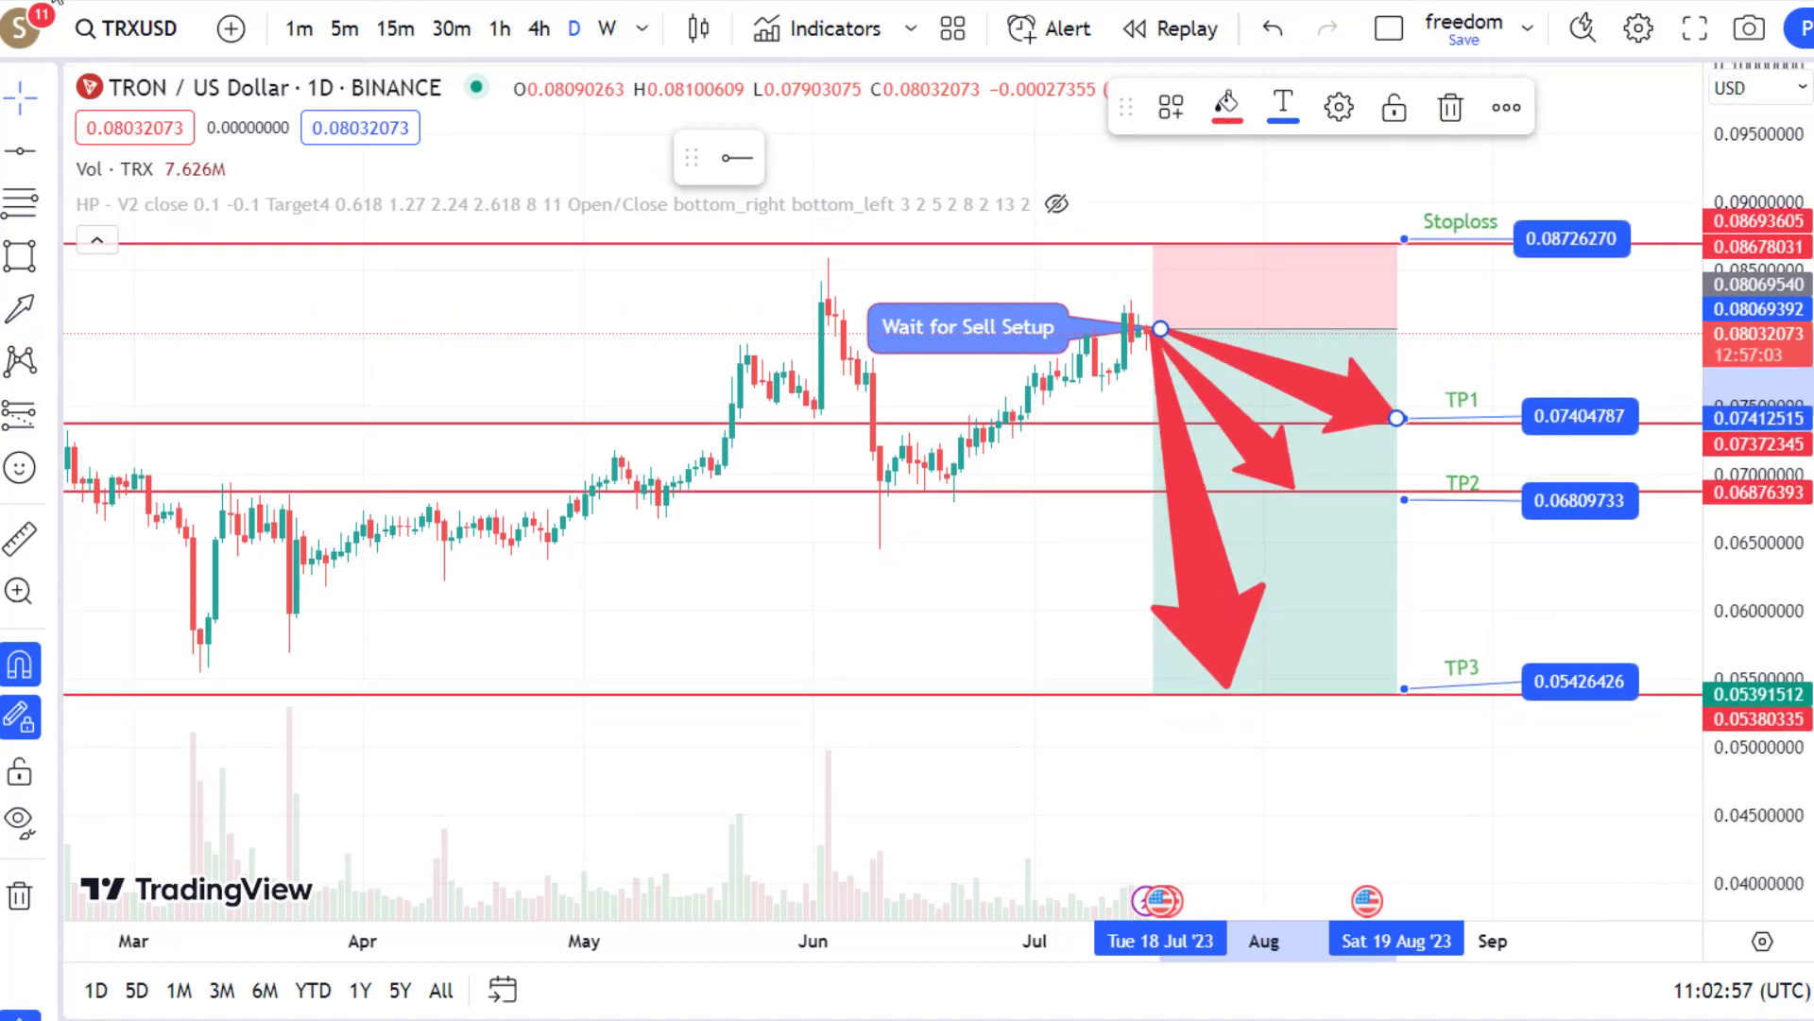